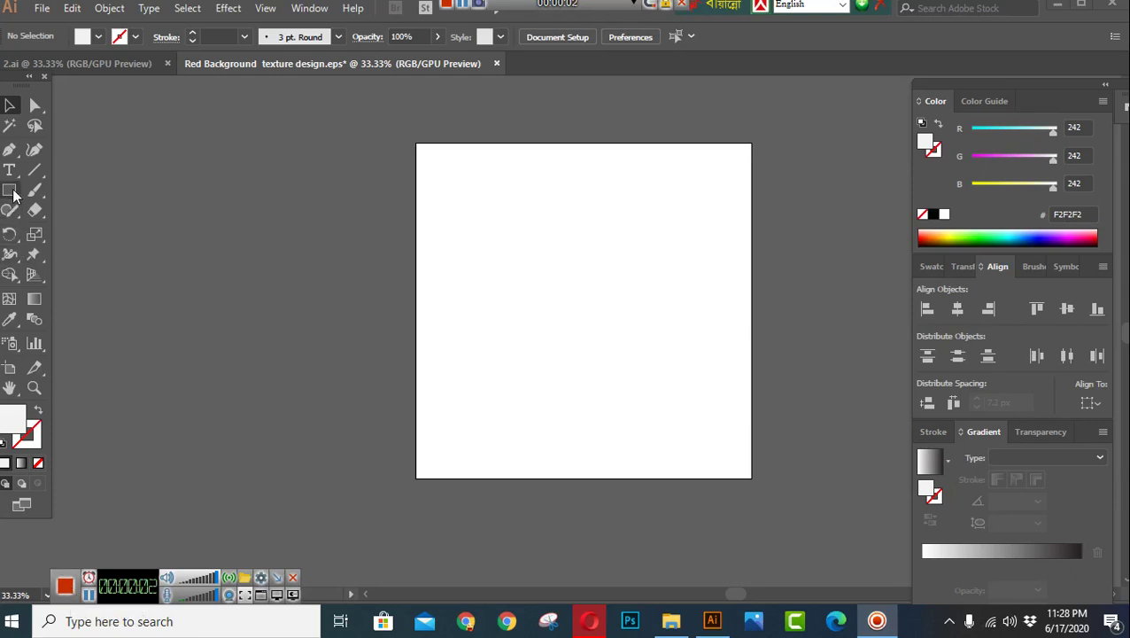
# Draw a rectangle near the artboard centre with the Rectangle Tool.
pyautogui.moveTo(10, 189)
pyautogui.mouseDown()
pyautogui.moveTo(112, 255)
pyautogui.moveTo(64, 215)
pyautogui.mouseUp()
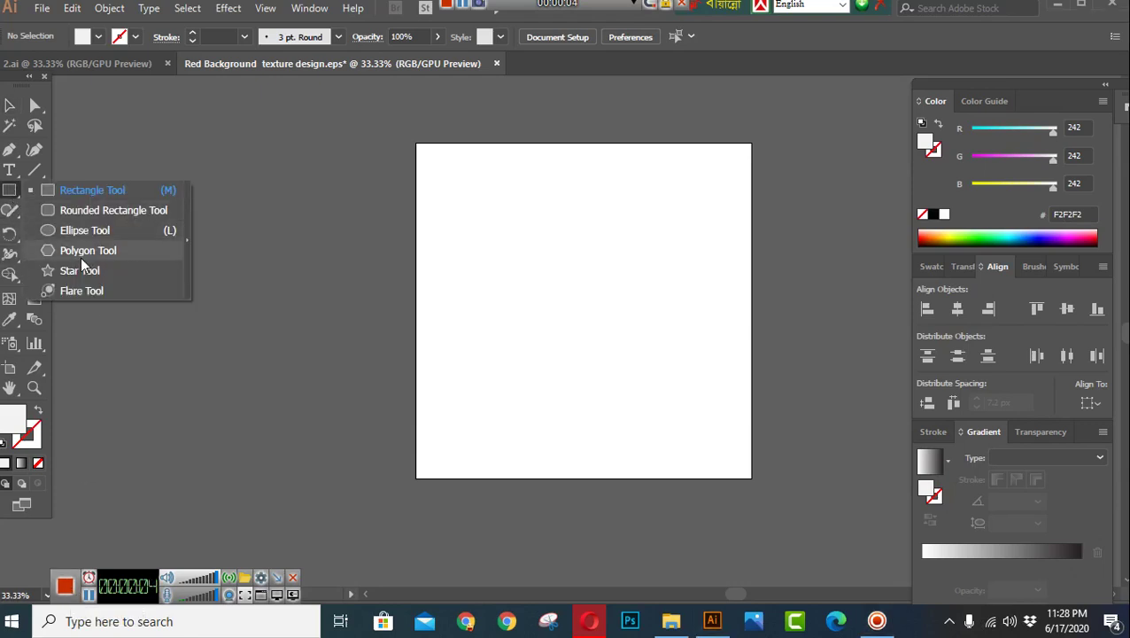
pyautogui.moveTo(64, 214)
pyautogui.mouseDown()
pyautogui.moveTo(118, 232)
pyautogui.moveTo(89, 190)
pyautogui.mouseUp()
pyautogui.moveTo(492, 241); pyautogui.dragTo(608, 385)
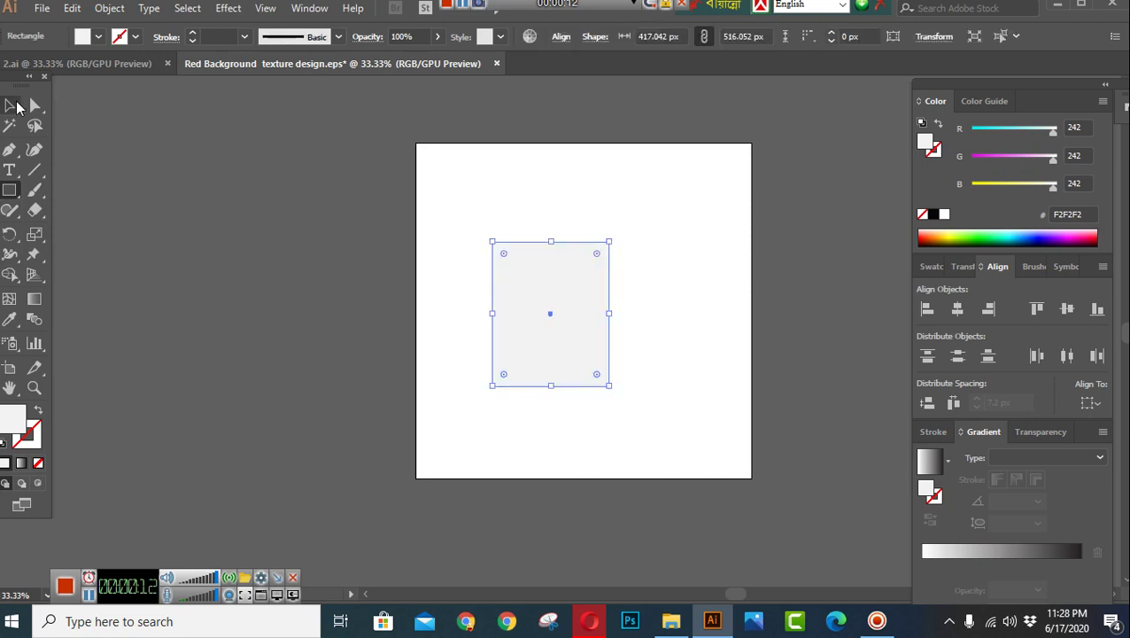
# Move the rectangle and resize it to about 454 × 636 px.
pyautogui.click(9, 105)
pyautogui.moveTo(536, 327); pyautogui.dragTo(570, 317)
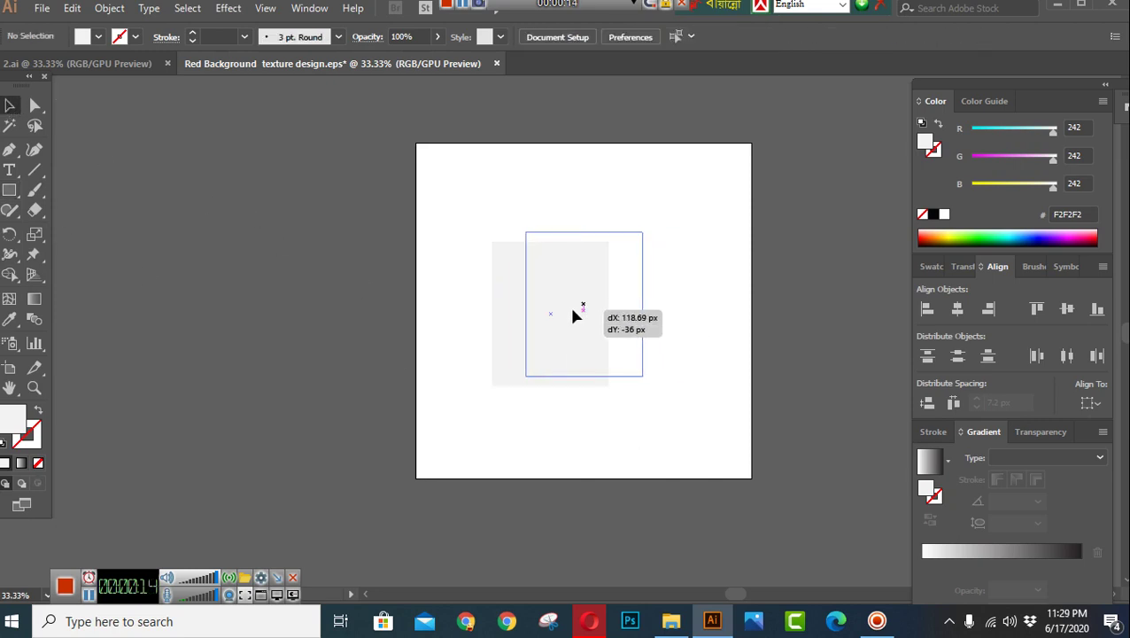
pyautogui.moveTo(584, 375); pyautogui.dragTo(584, 410)
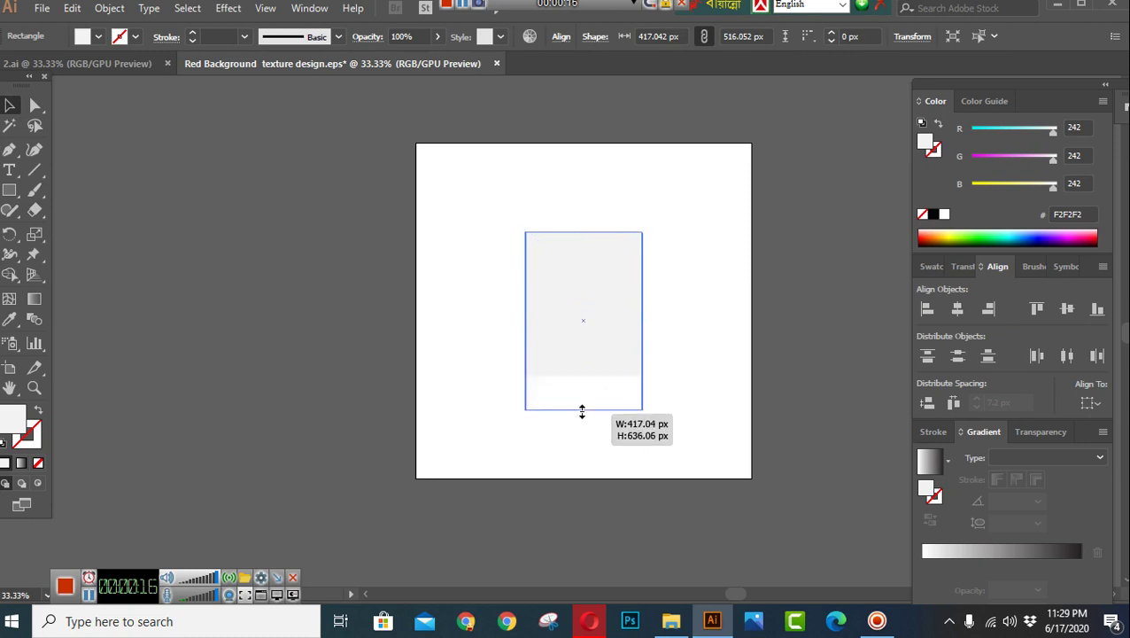
pyautogui.moveTo(647, 319); pyautogui.dragTo(653, 320)
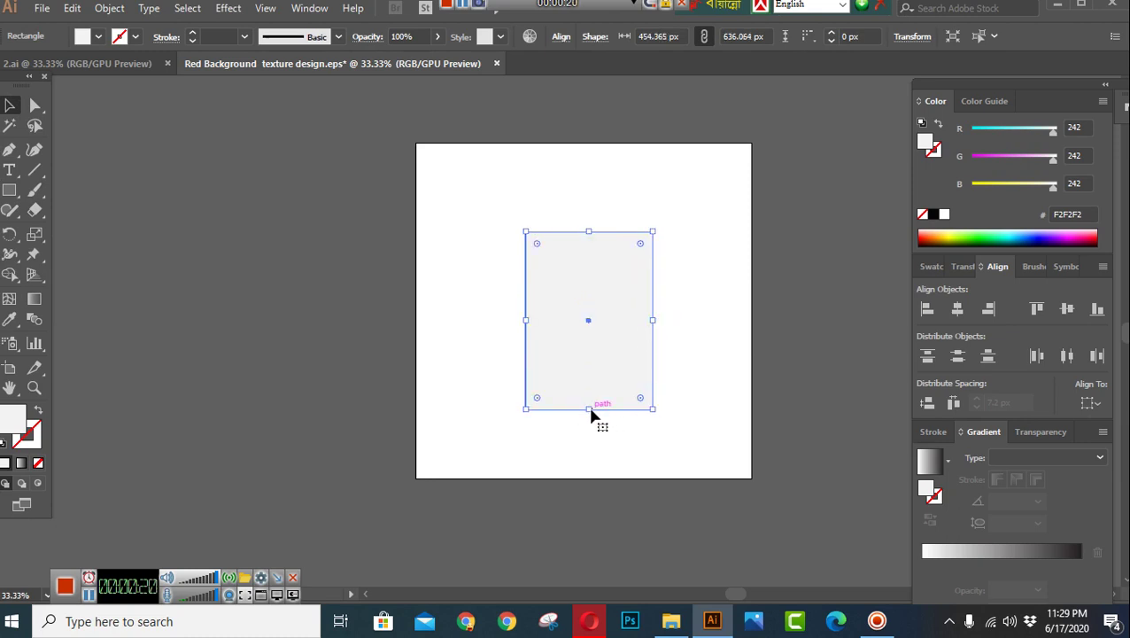
pyautogui.click(100, 37)
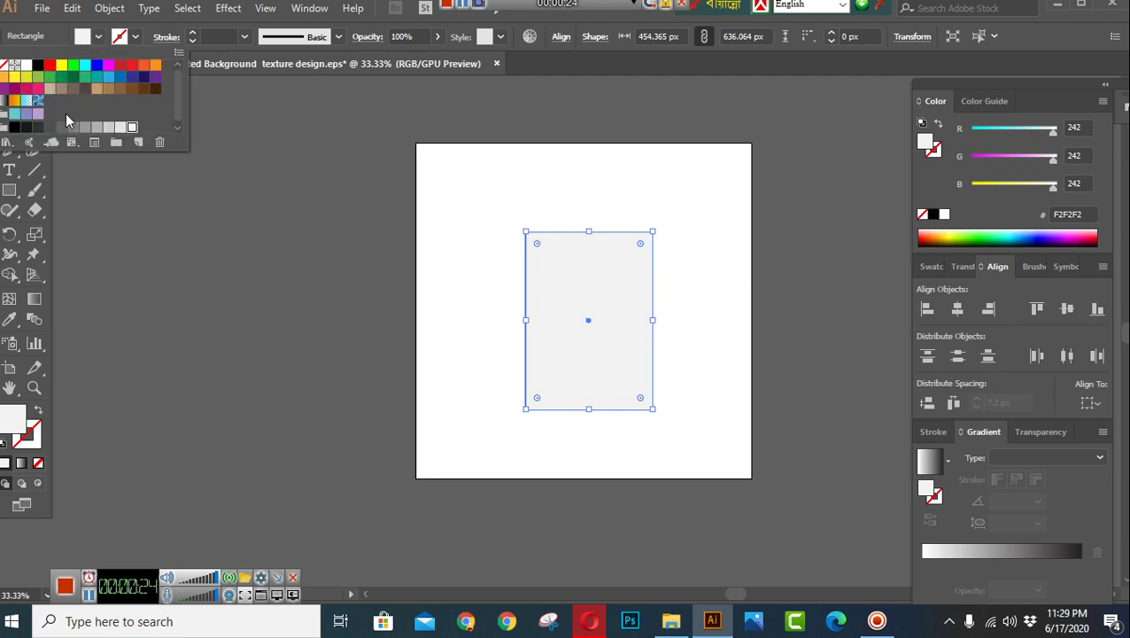
# Fill the rectangle with blue 0071BC and tilt it clockwise.
pyautogui.click(114, 79)
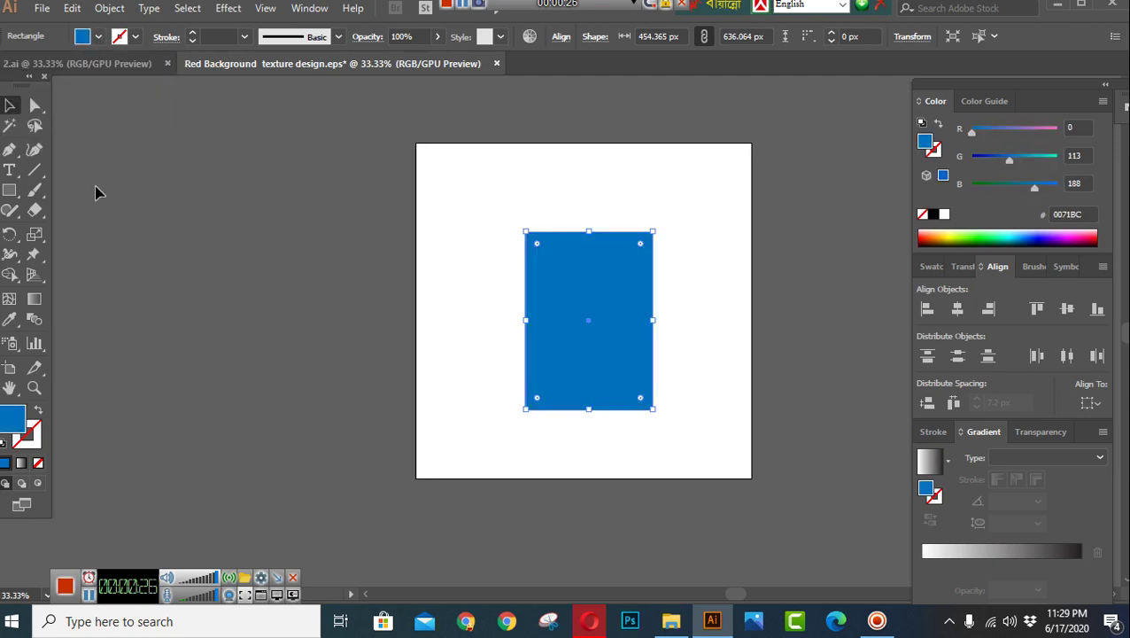
pyautogui.click(273, 230)
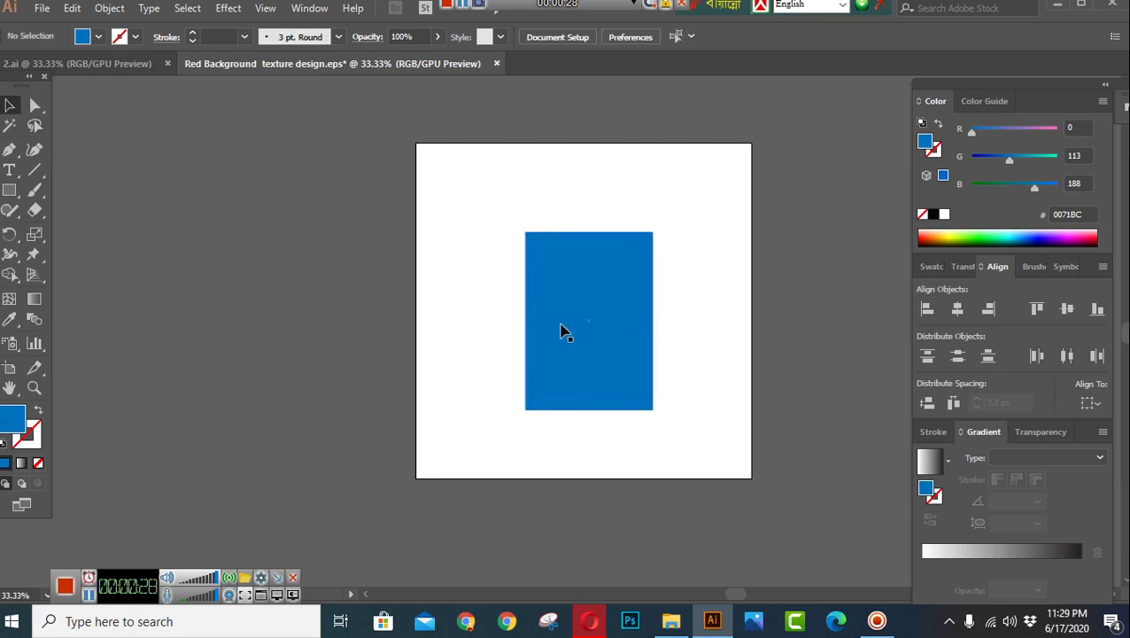
pyautogui.click(560, 333)
pyautogui.moveTo(655, 415); pyautogui.dragTo(636, 436)
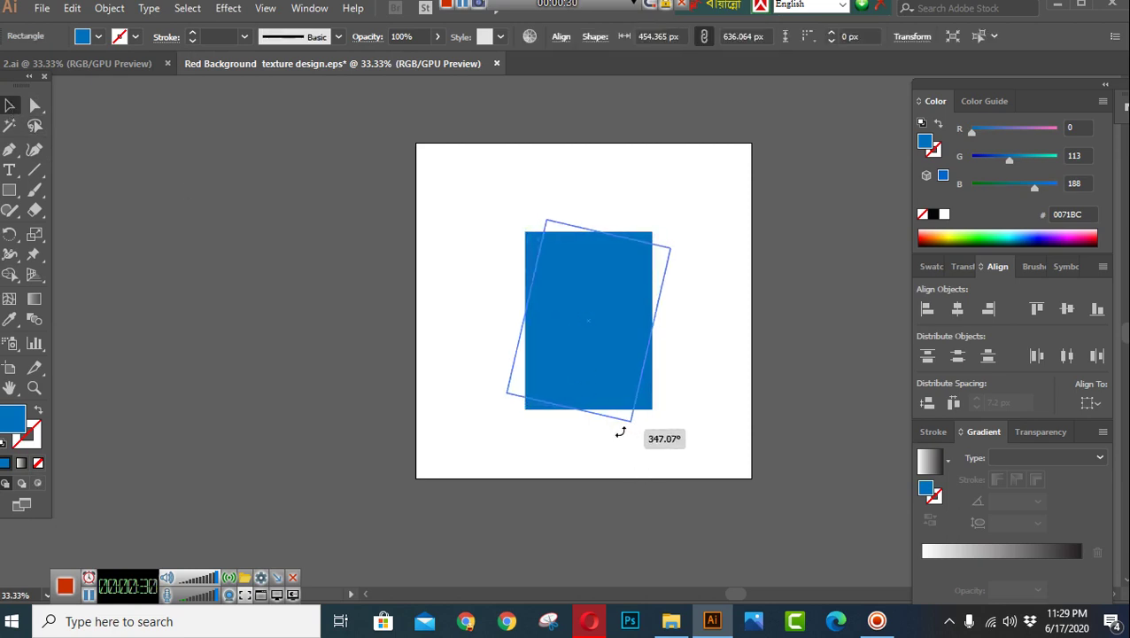
pyautogui.click(617, 465)
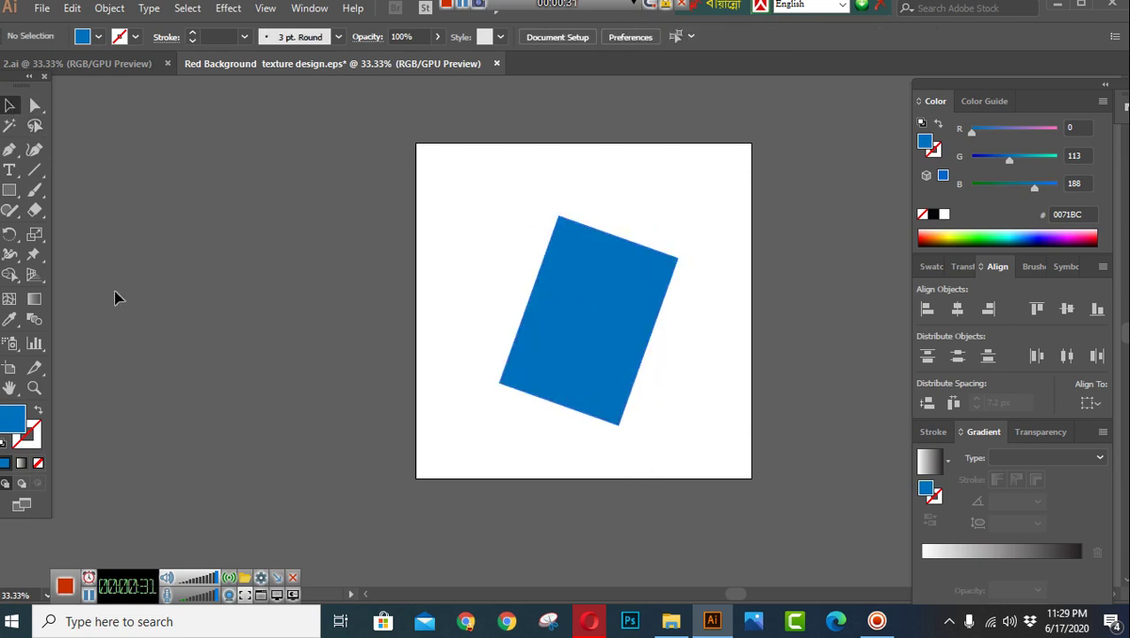
# Enlarge the tilted blue card to roughly 553 × 728 px.
pyautogui.click(519, 328)
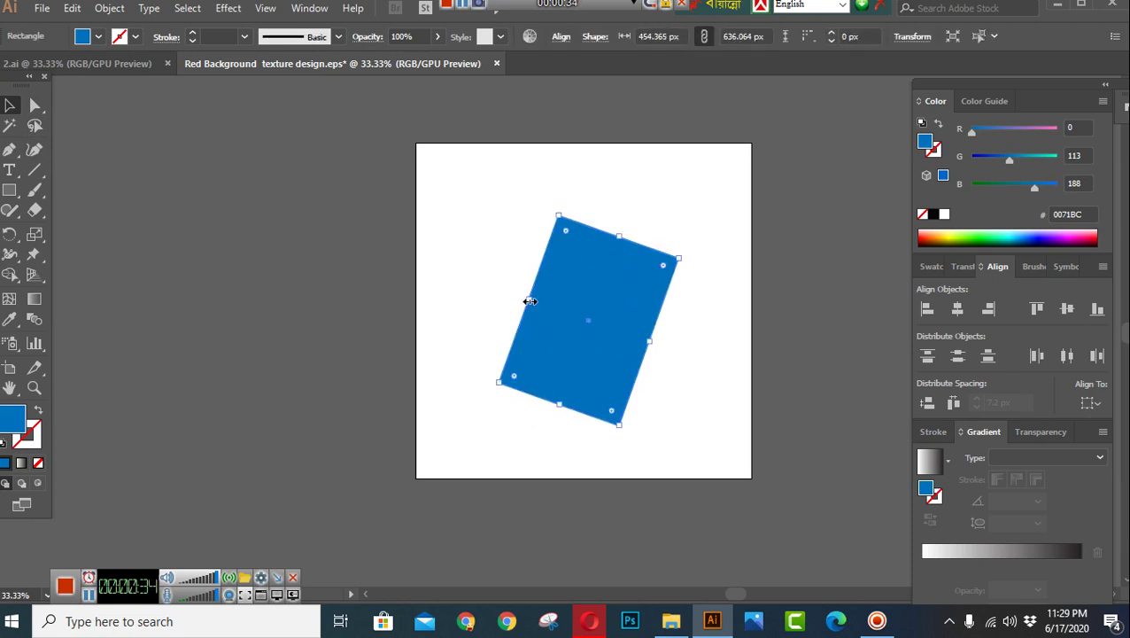
pyautogui.moveTo(530, 302); pyautogui.dragTo(513, 294)
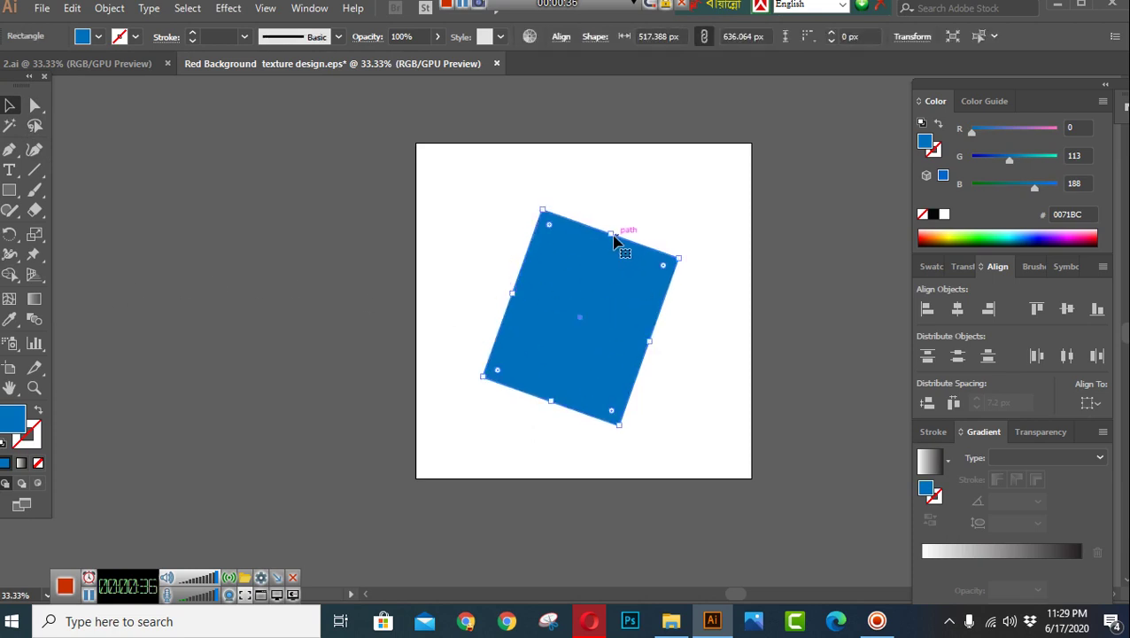
pyautogui.moveTo(613, 234); pyautogui.dragTo(630, 215)
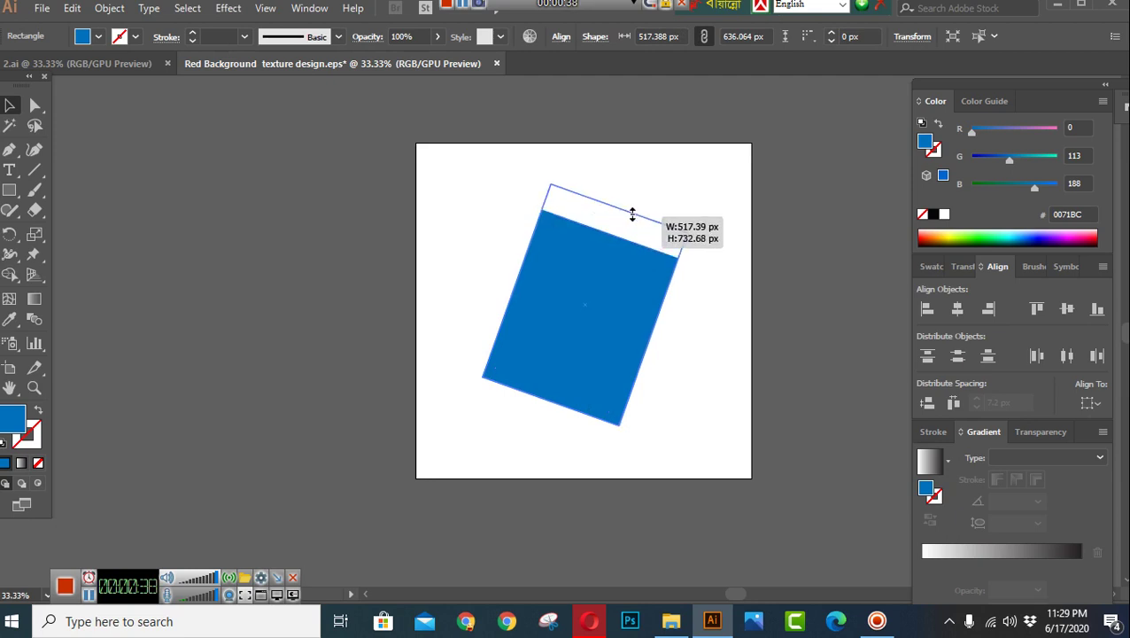
pyautogui.moveTo(620, 427); pyautogui.dragTo(627, 434)
pyautogui.moveTo(556, 413); pyautogui.dragTo(551, 417)
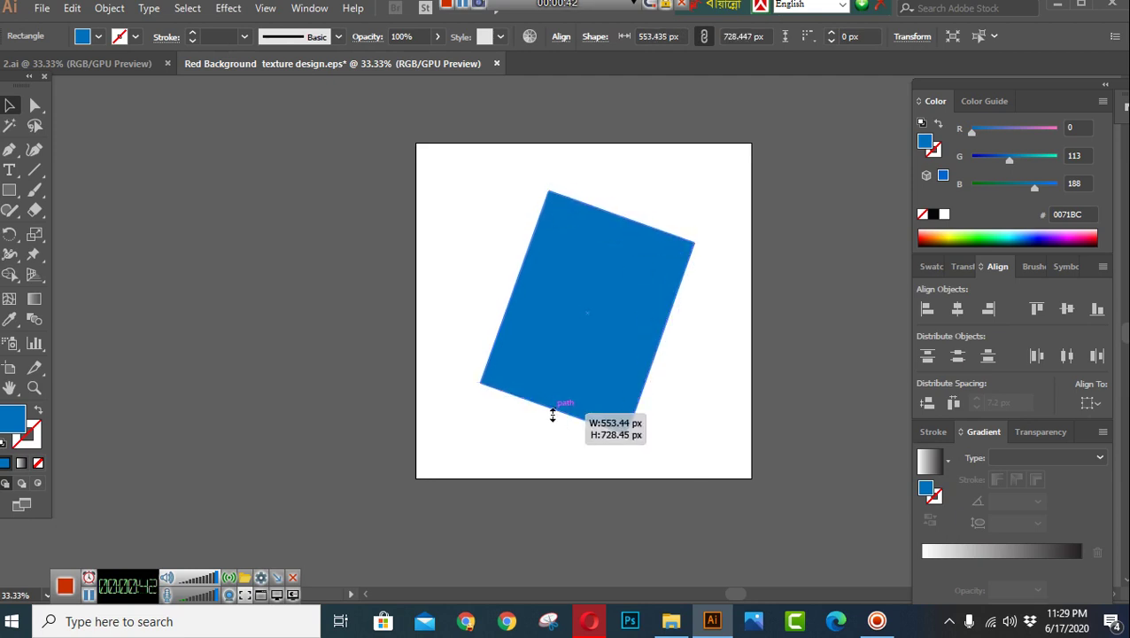
pyautogui.click(441, 370)
pyautogui.click(620, 317)
pyautogui.click(691, 356)
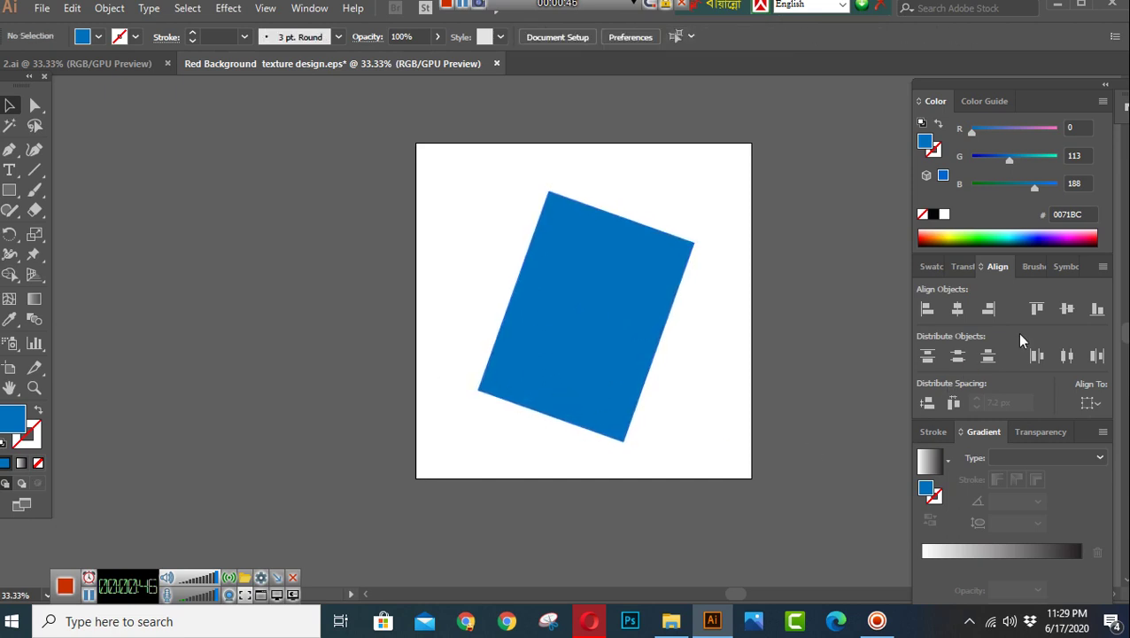
# Open the Web Icons symbol library and enlarge its panel beside the artwork.
pyautogui.click(1062, 268)
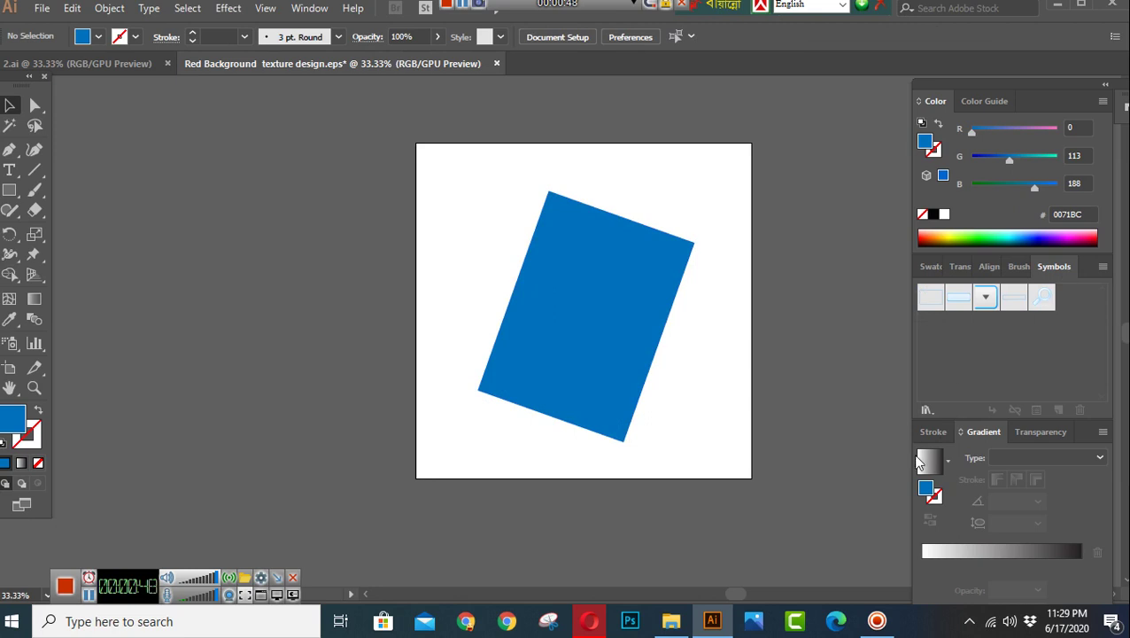
pyautogui.click(926, 410)
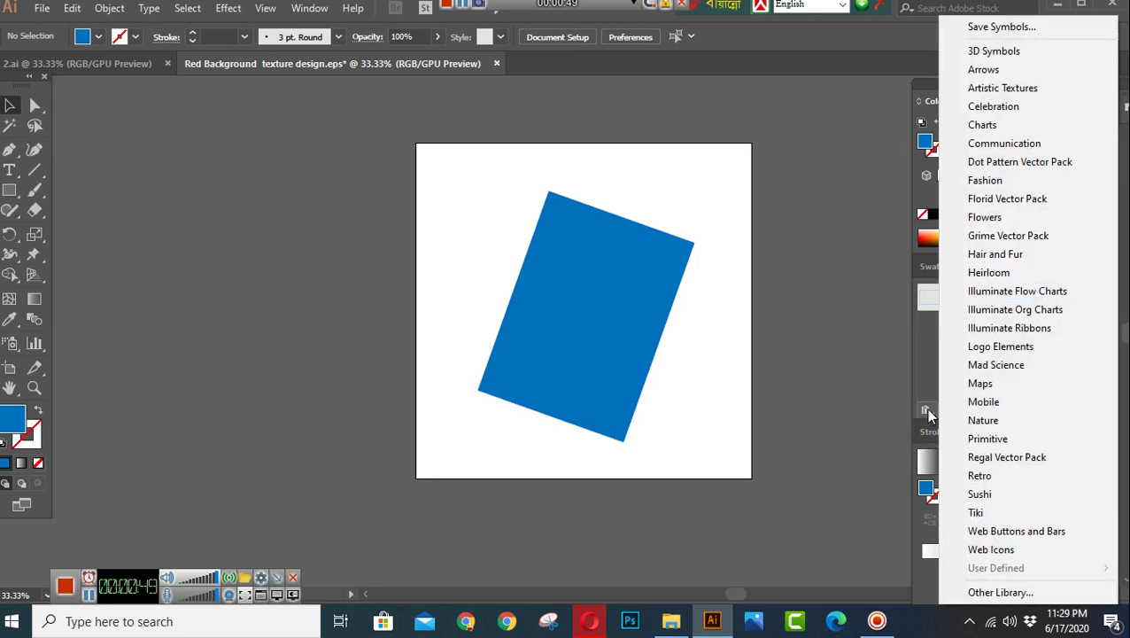
pyautogui.click(993, 549)
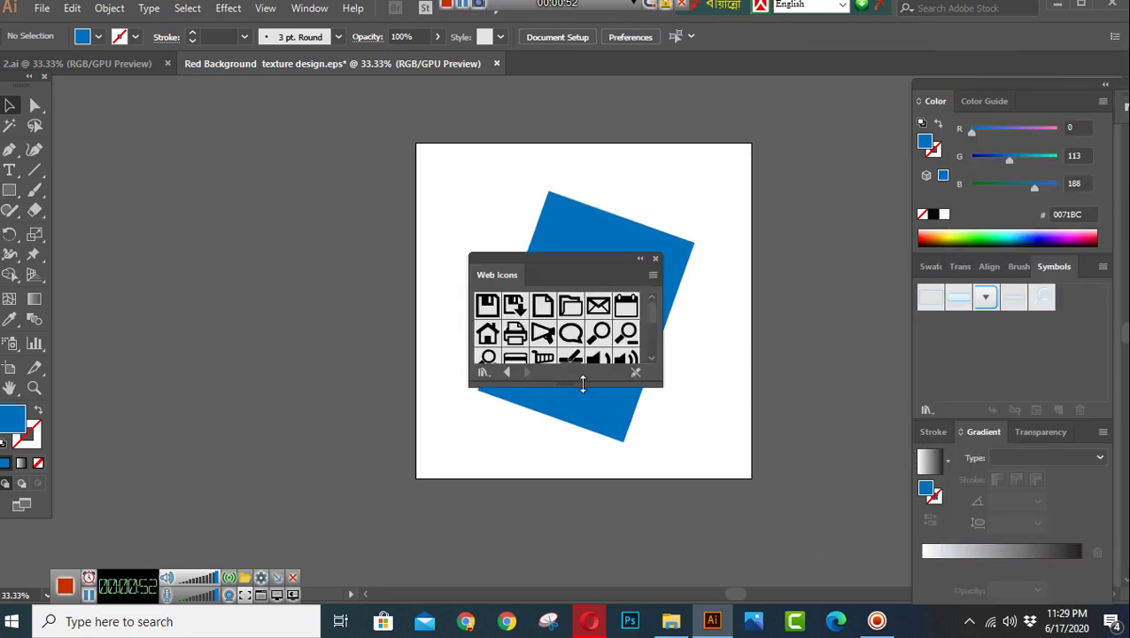
pyautogui.moveTo(595, 266); pyautogui.dragTo(271, 165)
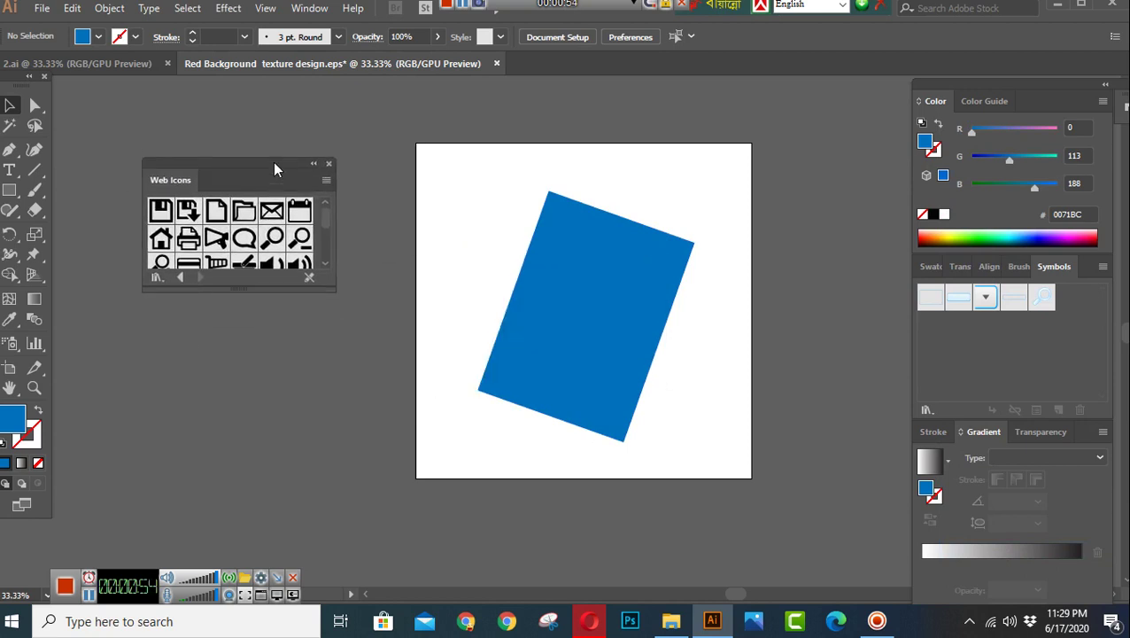
pyautogui.moveTo(263, 282); pyautogui.dragTo(249, 452)
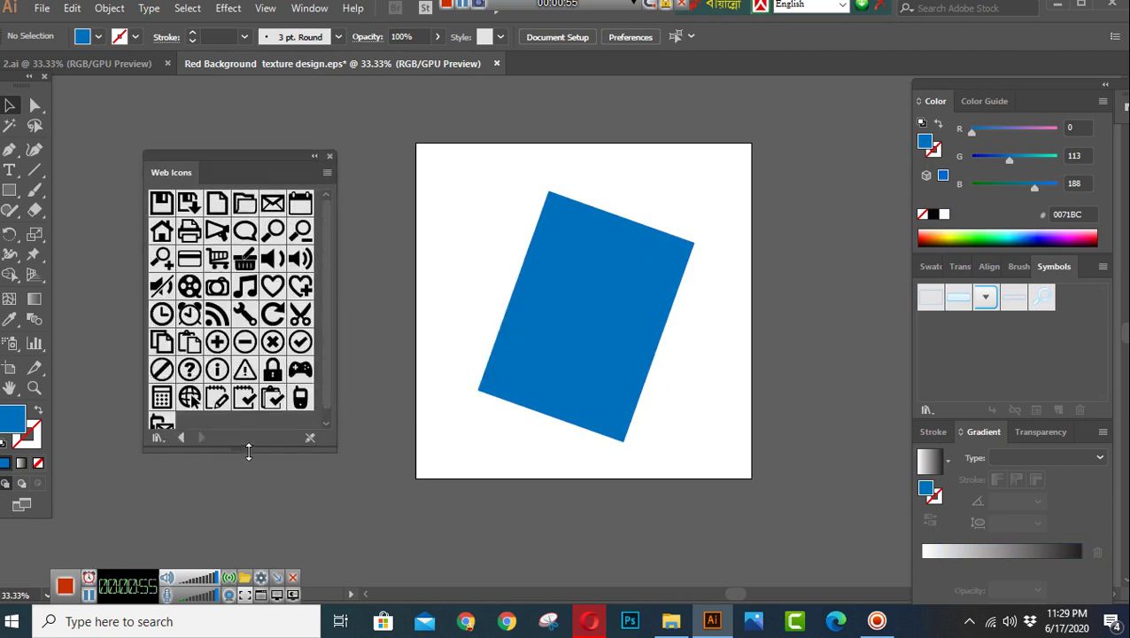
# Browse back through the symbol libraries as far as Illuminate Ribbons.
pyautogui.click(180, 438)
pyautogui.click(180, 438)
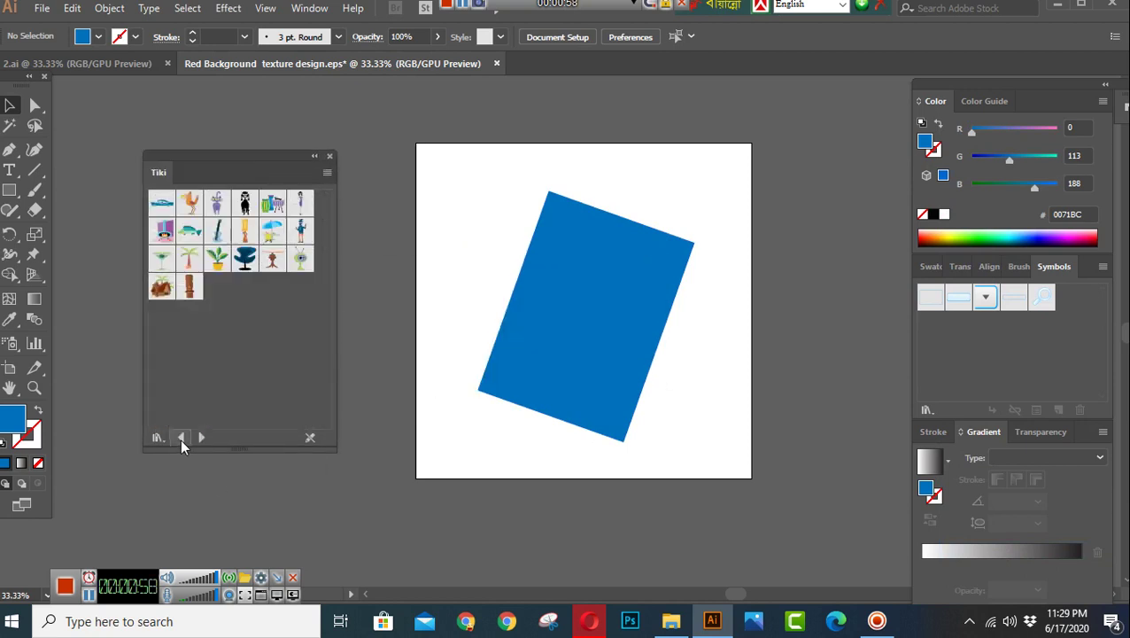
pyautogui.click(180, 438)
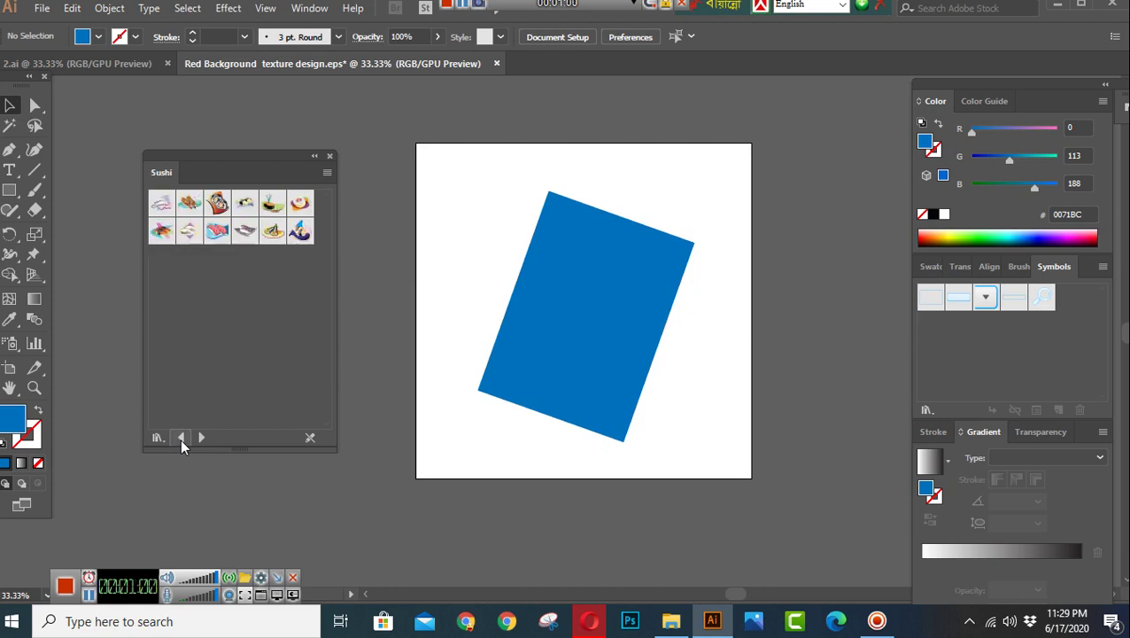
pyautogui.click(200, 438)
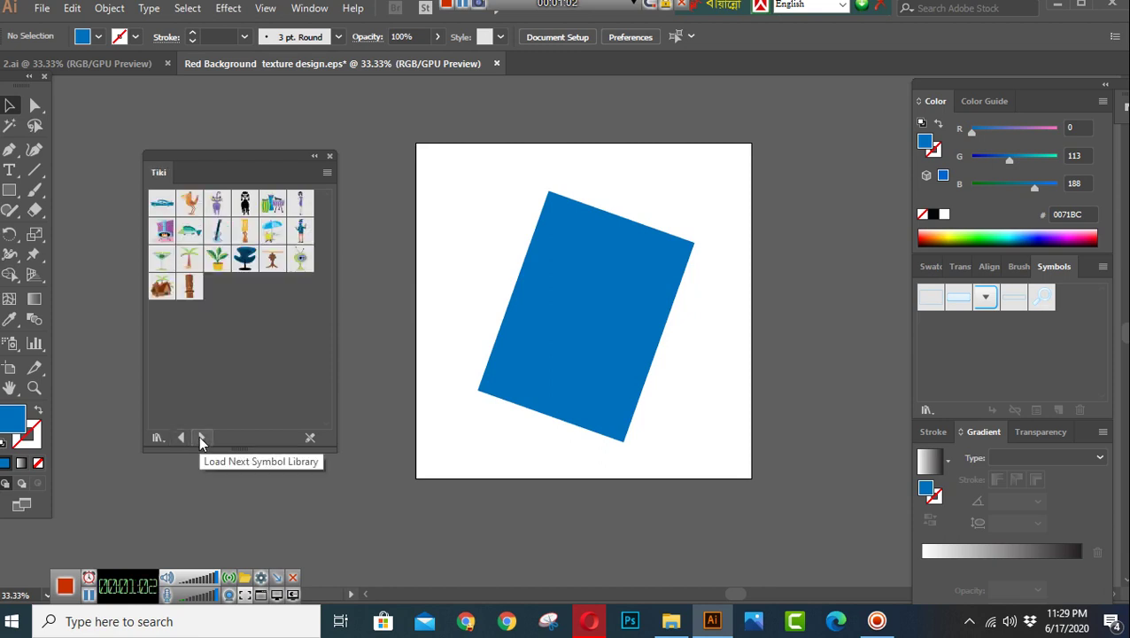
pyautogui.click(200, 438)
pyautogui.click(200, 438)
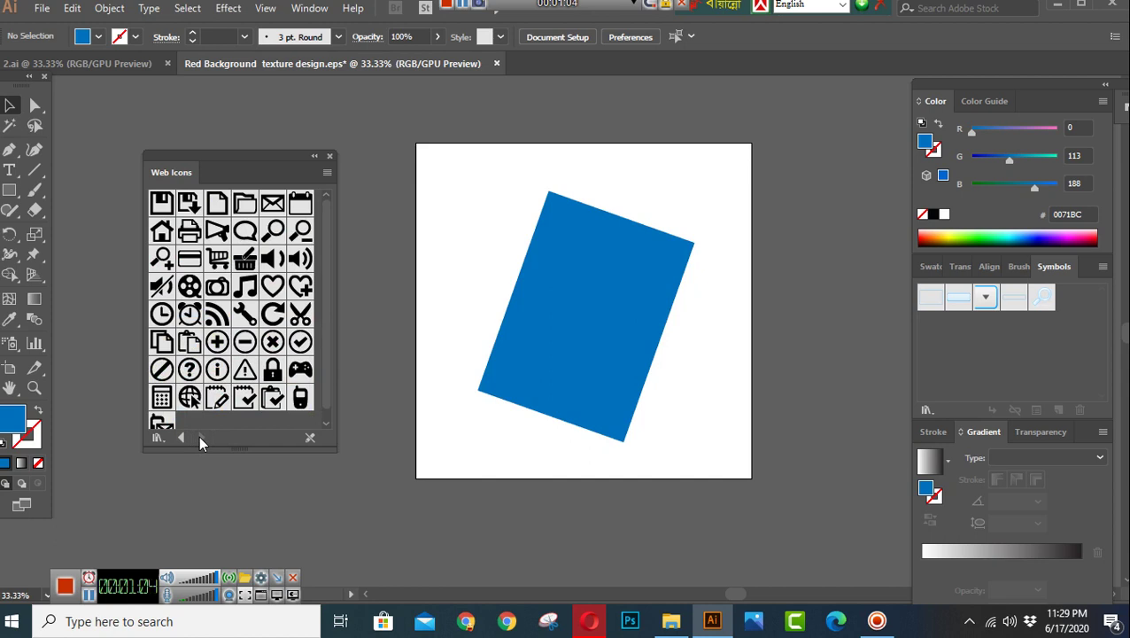
pyautogui.click(180, 438)
pyautogui.click(180, 438)
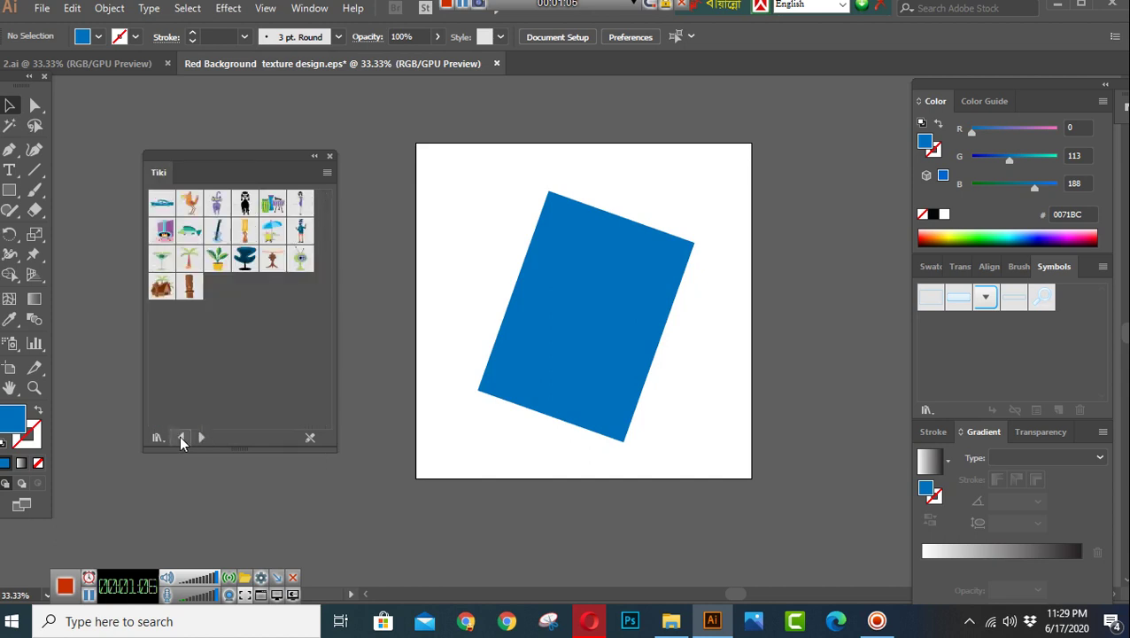
pyautogui.click(179, 437)
pyautogui.click(180, 438)
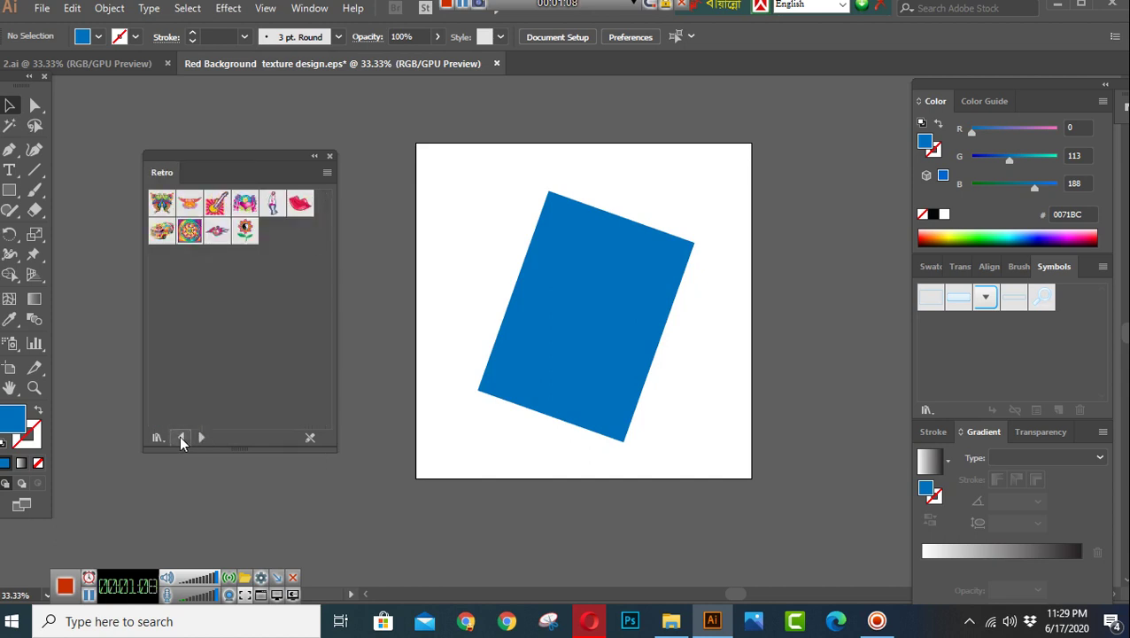
pyautogui.click(180, 438)
pyautogui.click(180, 438)
pyautogui.click(180, 438)
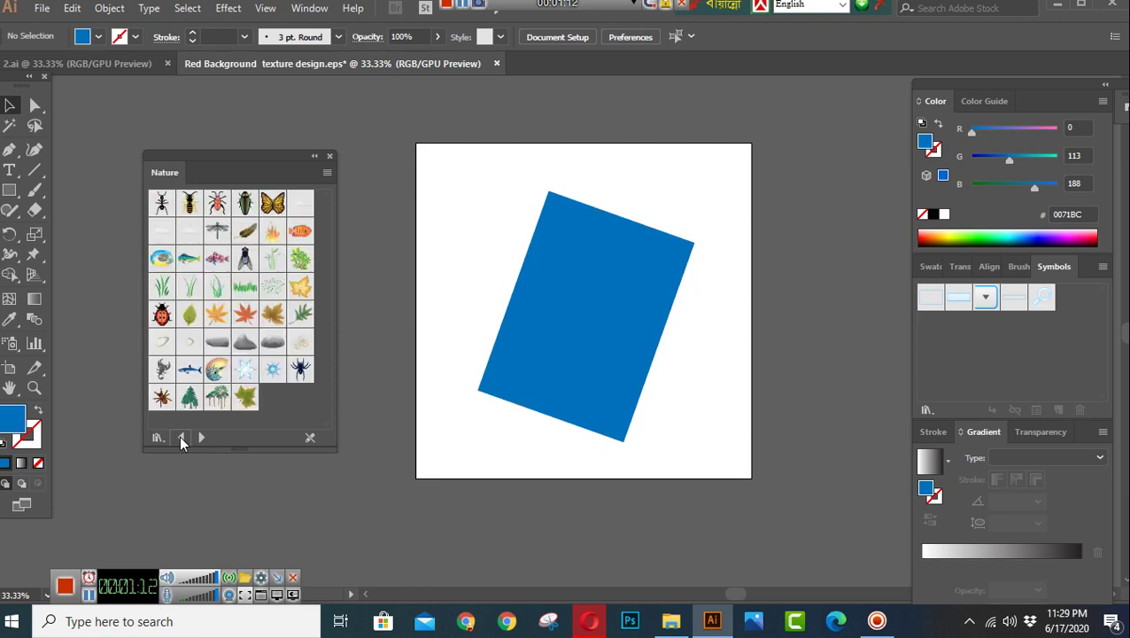
pyautogui.click(180, 437)
pyautogui.click(179, 438)
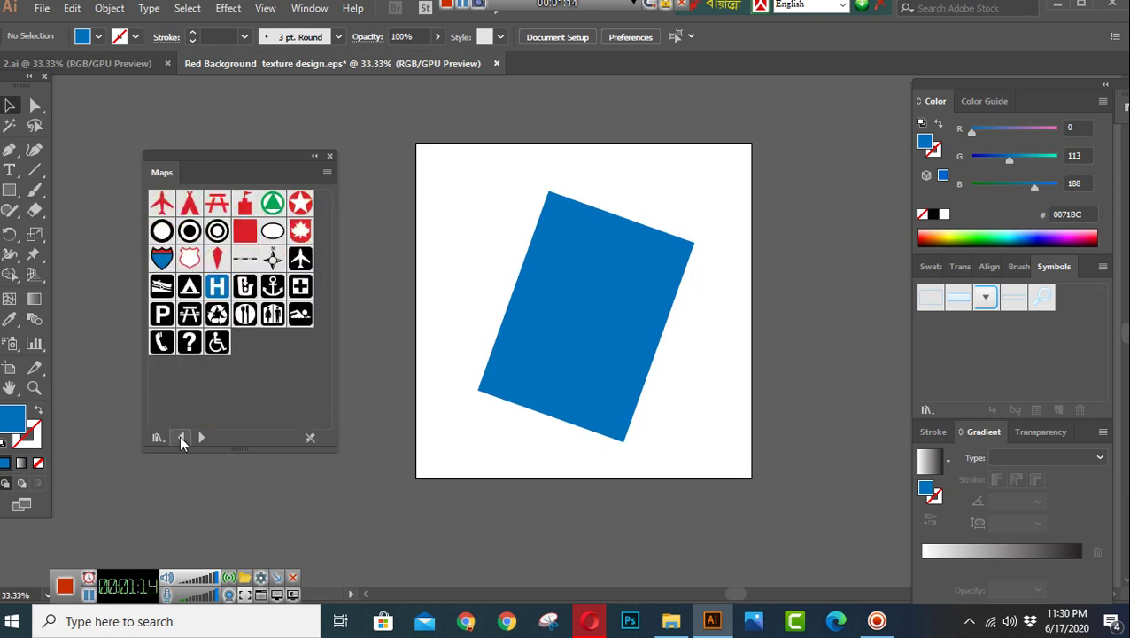
pyautogui.click(179, 437)
pyautogui.click(180, 438)
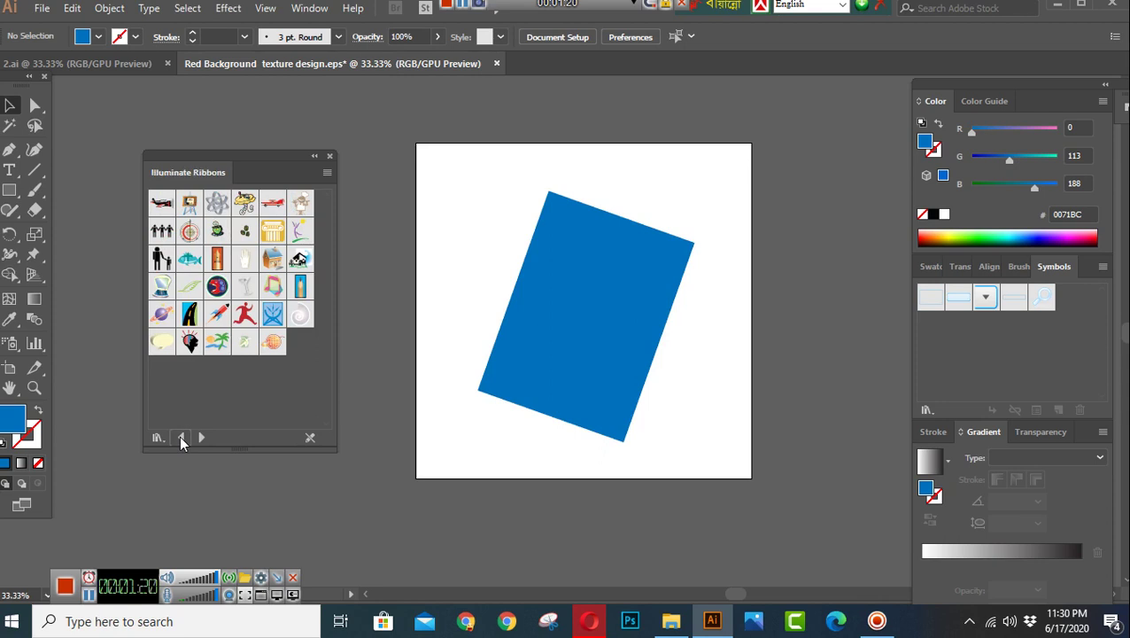
pyautogui.click(179, 437)
# Browse forward through the symbol libraries until Nature is shown.
pyautogui.click(180, 438)
pyautogui.click(201, 438)
pyautogui.click(201, 437)
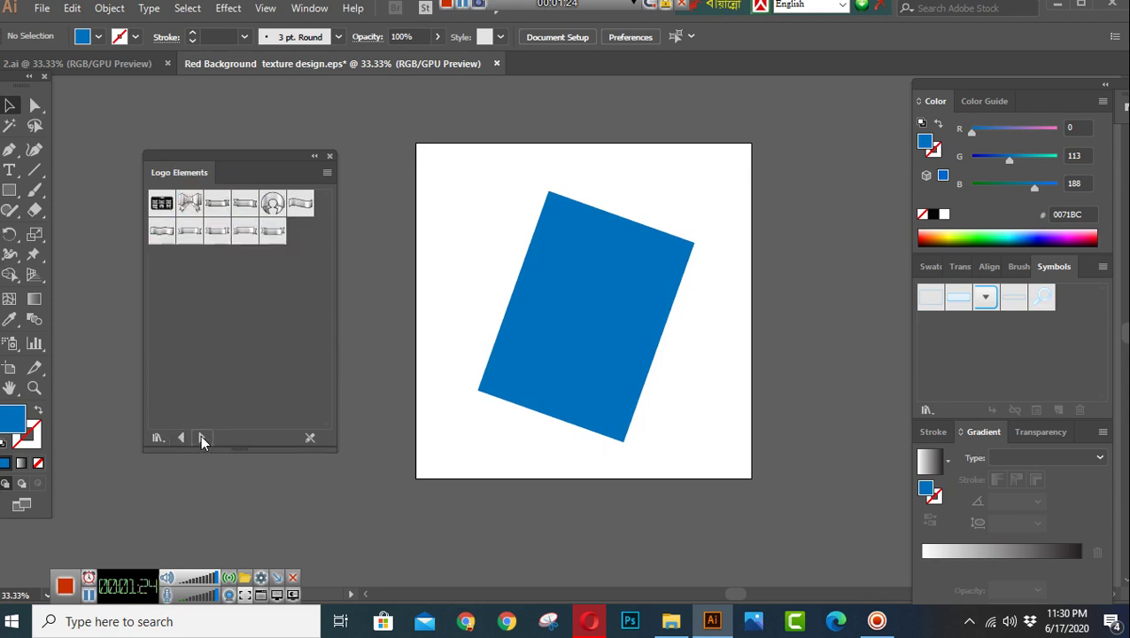
pyautogui.click(201, 437)
pyautogui.click(201, 438)
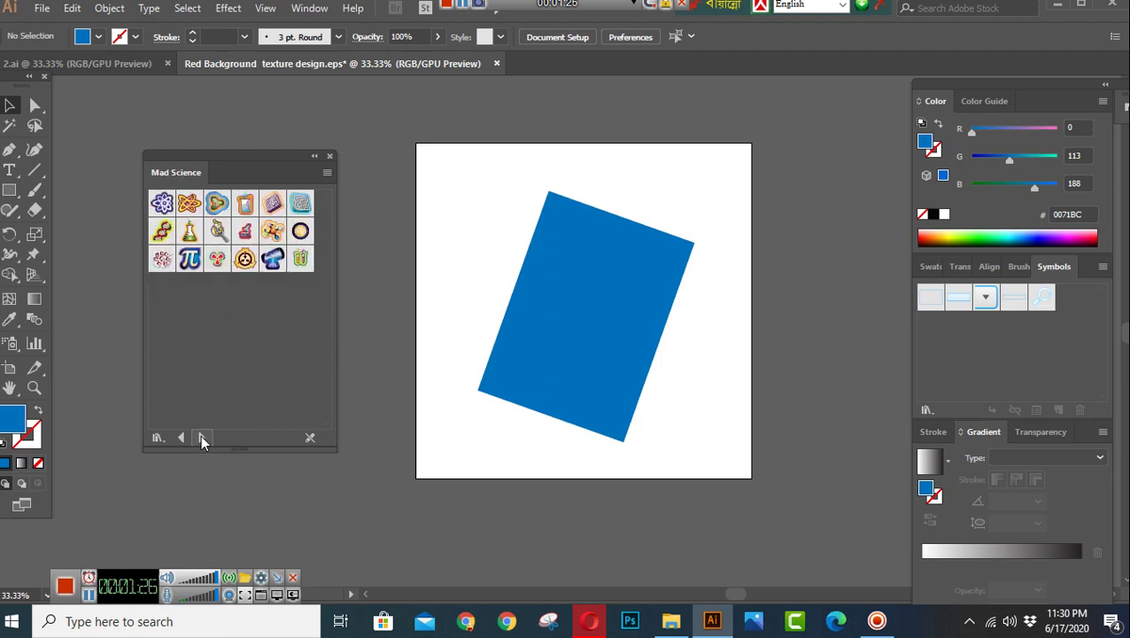
pyautogui.click(201, 437)
pyautogui.click(201, 438)
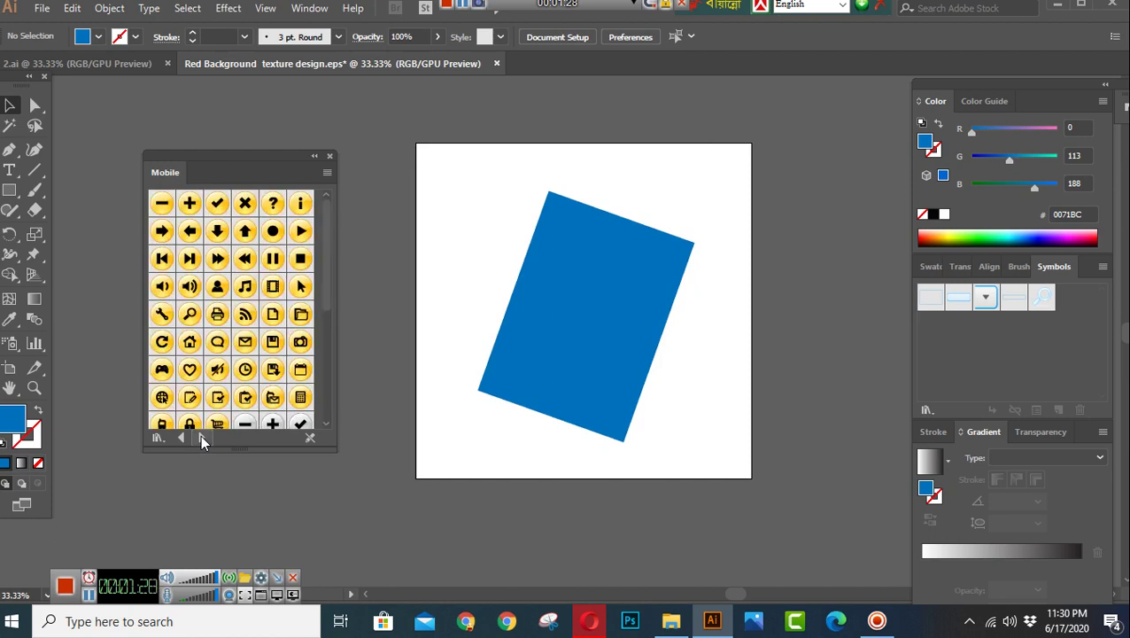
pyautogui.click(201, 437)
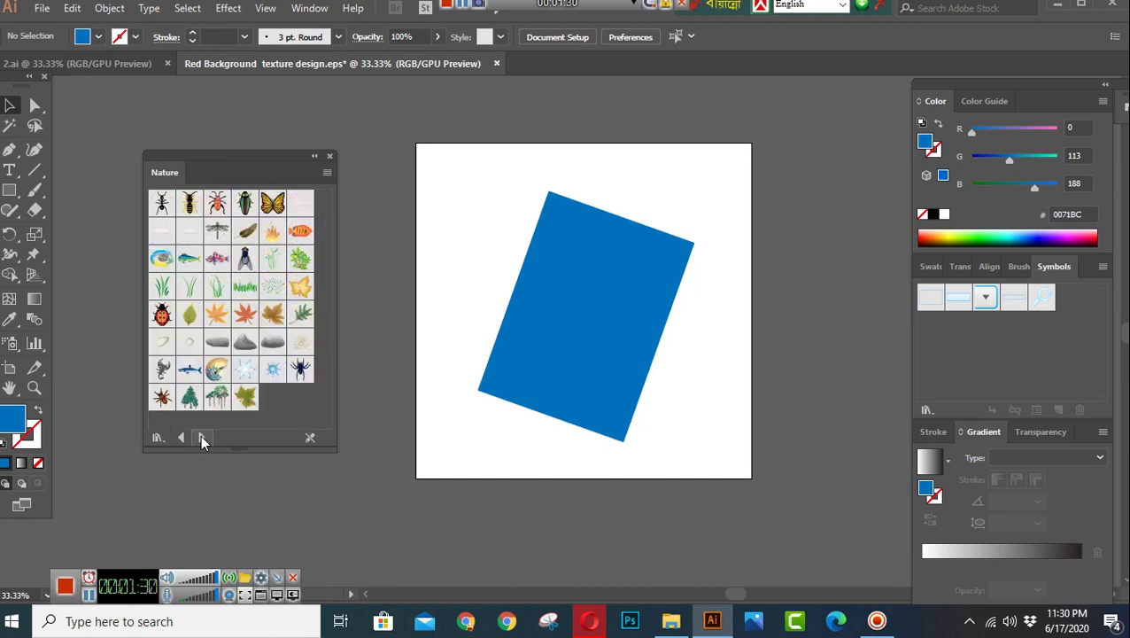
# Place the Grass 1 symbol at the artboard's lower-left and scale it up.
pyautogui.click(161, 288)
pyautogui.moveTo(162, 288); pyautogui.dragTo(460, 469)
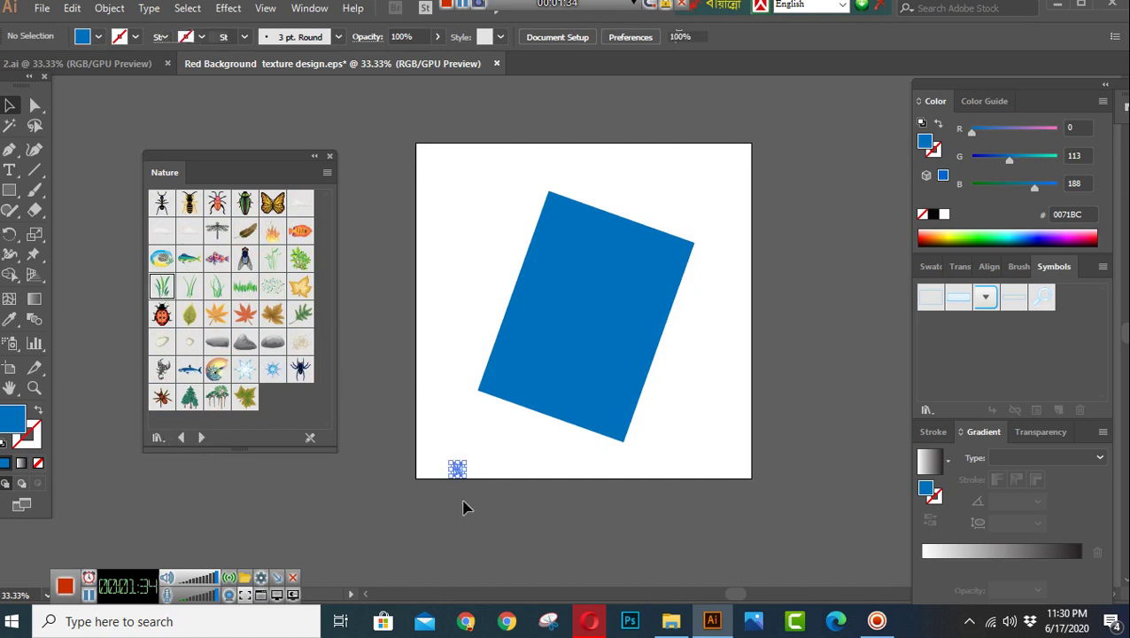
pyautogui.moveTo(416, 448); pyautogui.dragTo(475, 493)
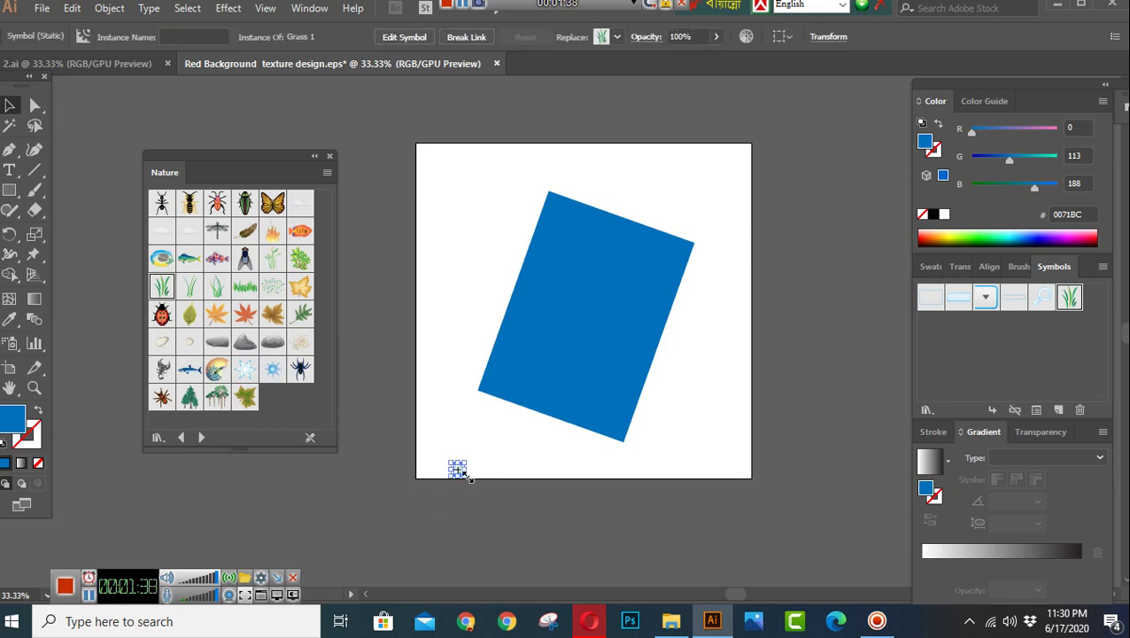
pyautogui.moveTo(469, 476)
pyautogui.mouseDown()
pyautogui.moveTo(500, 533)
pyautogui.moveTo(479, 447)
pyautogui.mouseUp()
pyautogui.click(488, 518)
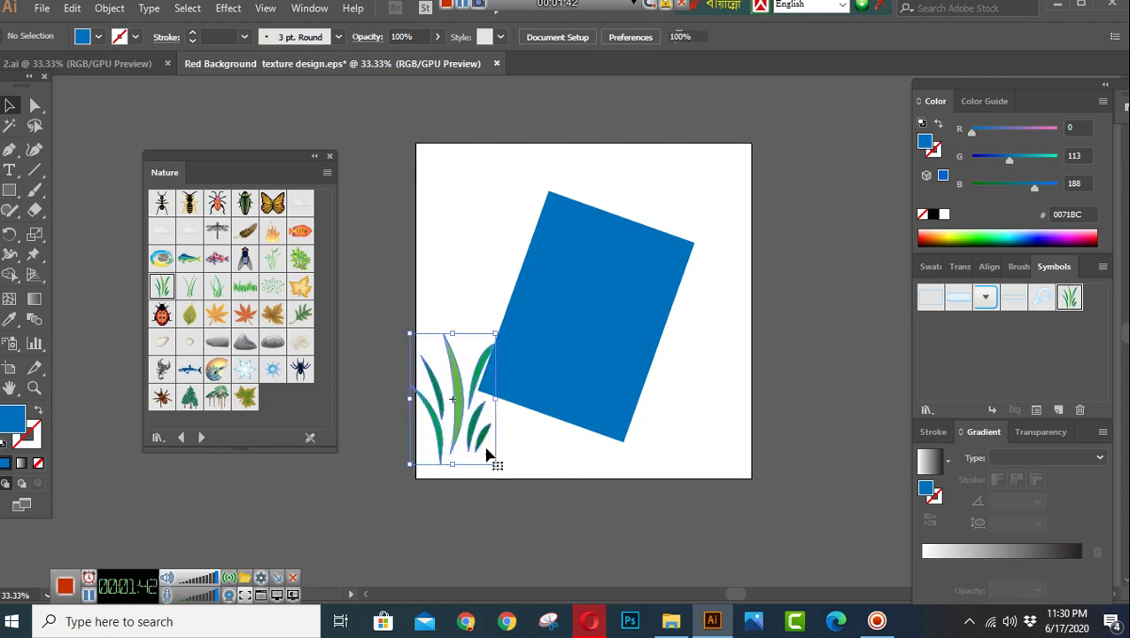
pyautogui.click(518, 498)
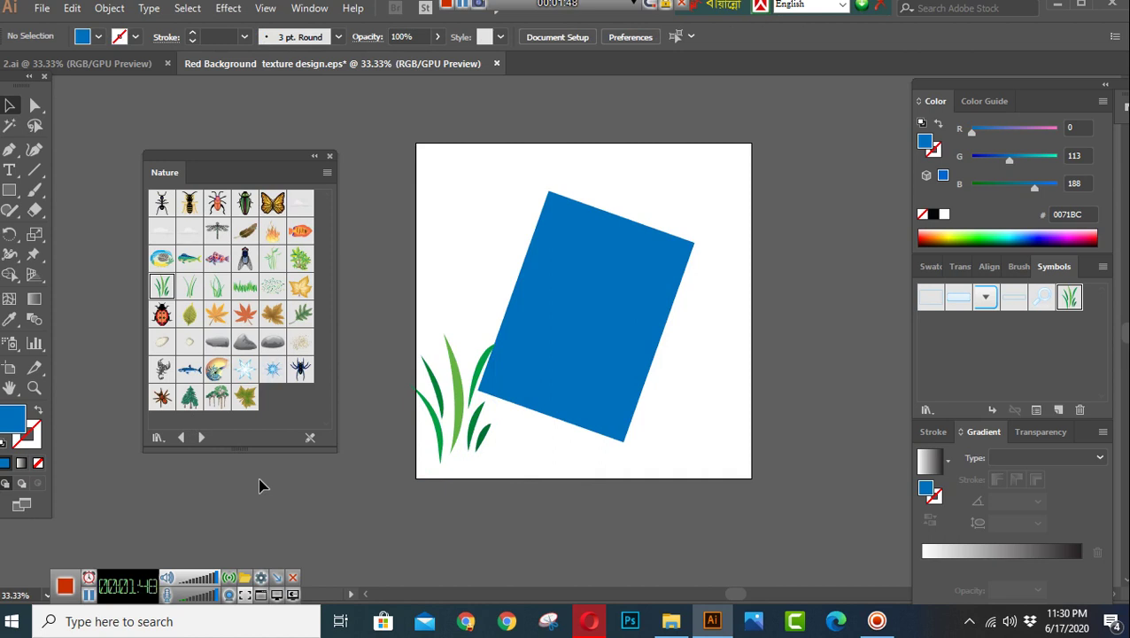
# Place the Grass 4 symbol and stretch it into a wide strip near the bottom.
pyautogui.moveTo(245, 286); pyautogui.dragTo(689, 459)
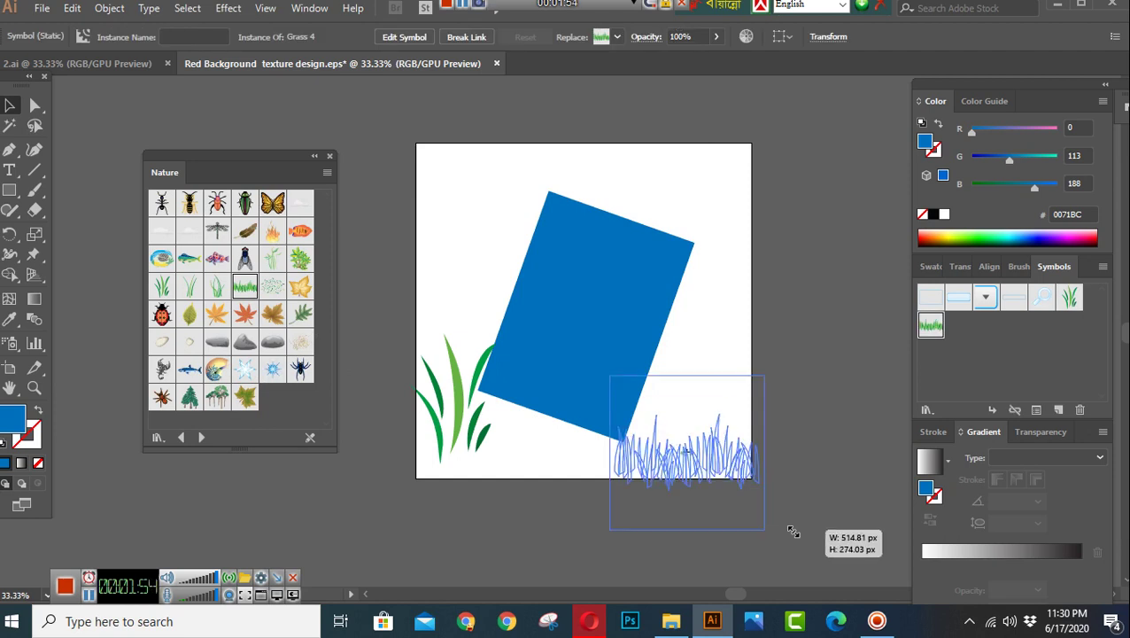
pyautogui.moveTo(689, 455)
pyautogui.mouseDown()
pyautogui.moveTo(782, 492)
pyautogui.moveTo(708, 468)
pyautogui.moveTo(751, 478)
pyautogui.mouseUp()
pyautogui.click(742, 506)
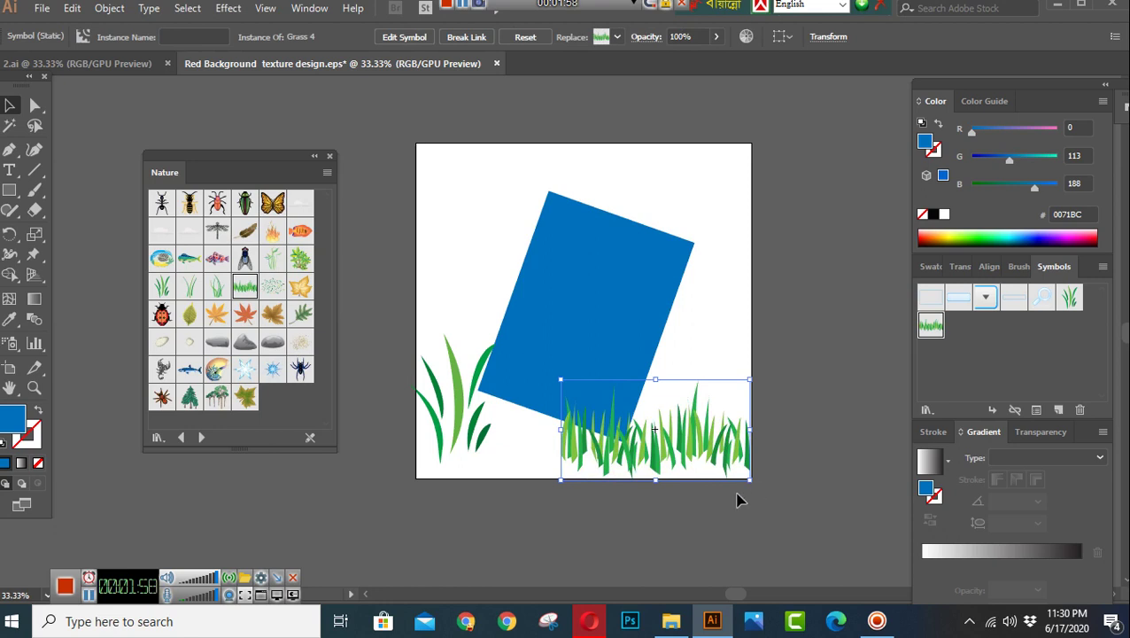
pyautogui.moveTo(759, 488); pyautogui.dragTo(782, 462)
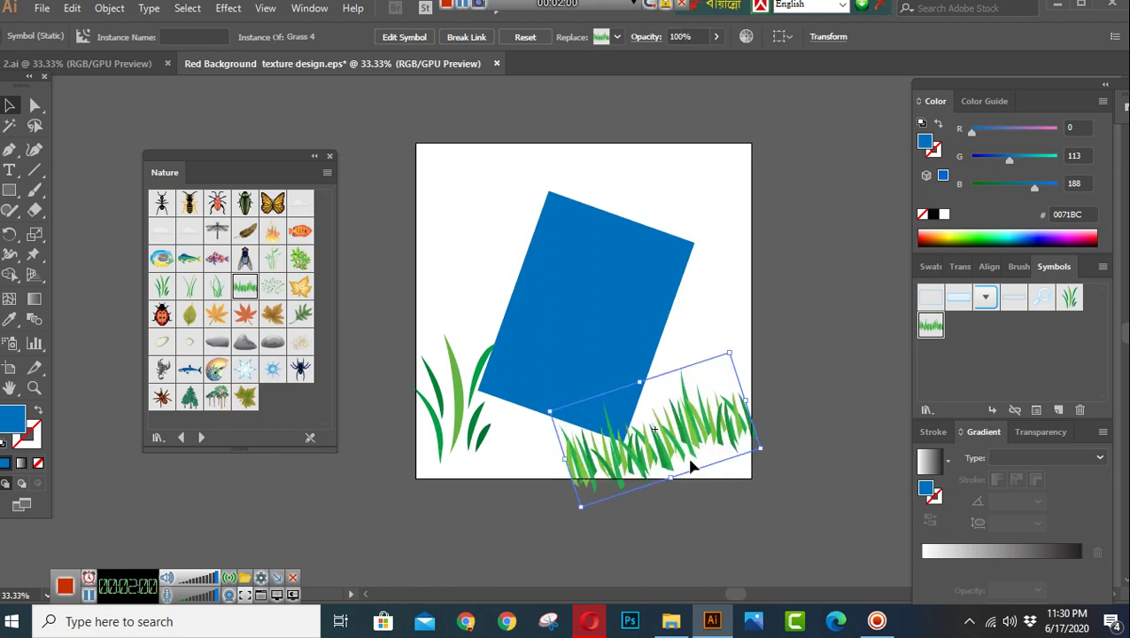
pyautogui.moveTo(707, 448); pyautogui.dragTo(700, 383)
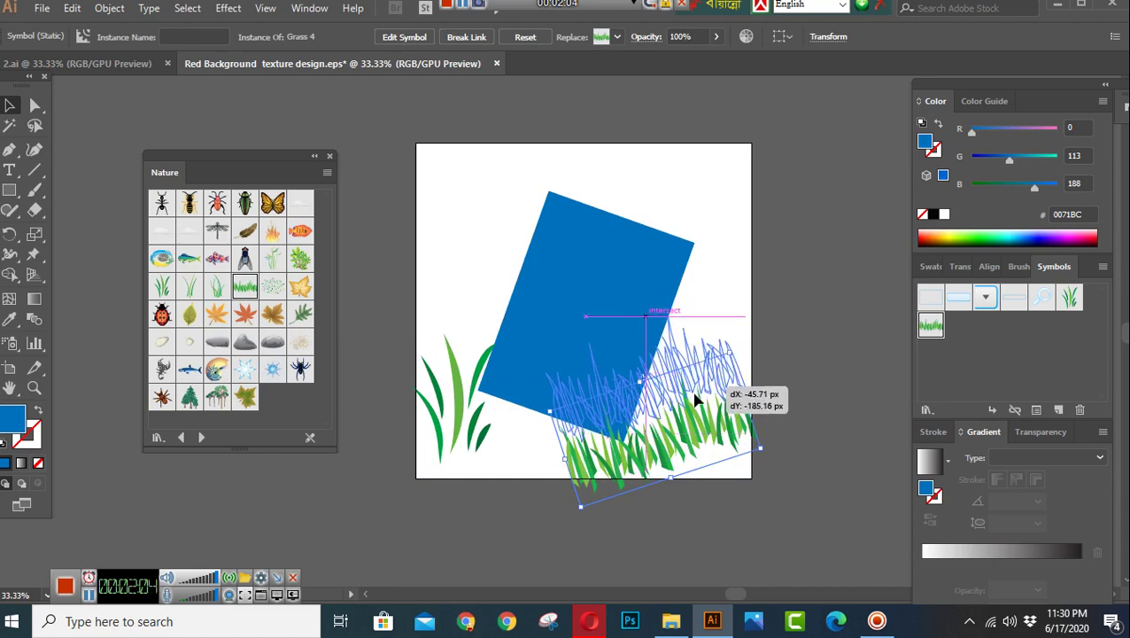
pyautogui.moveTo(699, 379); pyautogui.dragTo(696, 401)
# Level the grass strip at the lower right under the card and raise the card slightly.
pyautogui.click(794, 422)
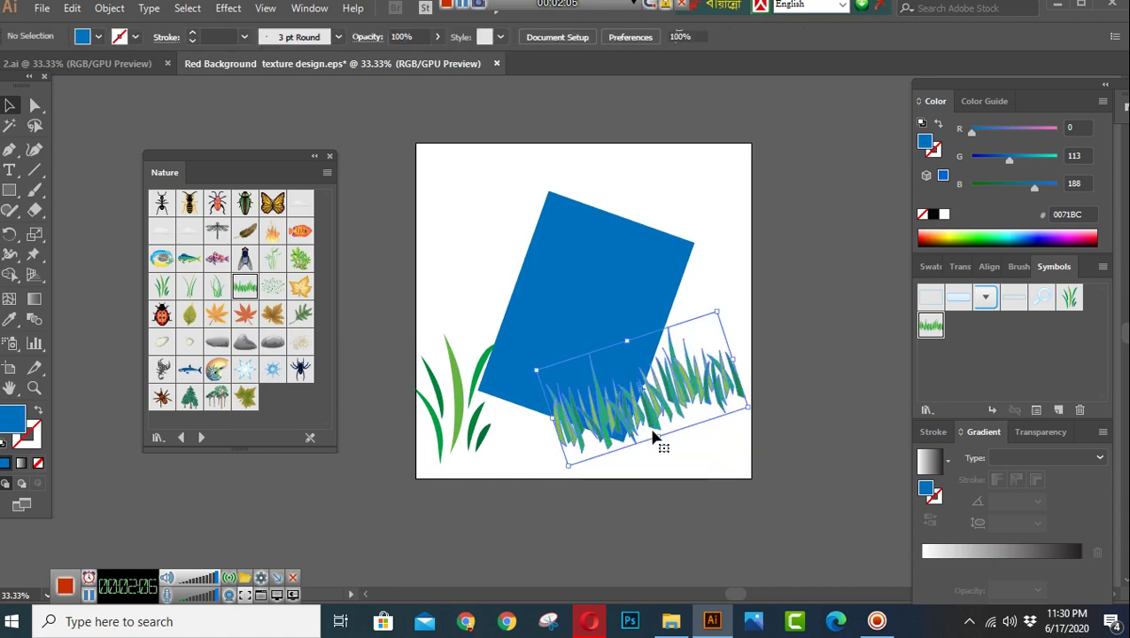
pyautogui.moveTo(661, 443); pyautogui.dragTo(647, 467)
pyautogui.moveTo(747, 434); pyautogui.dragTo(748, 476)
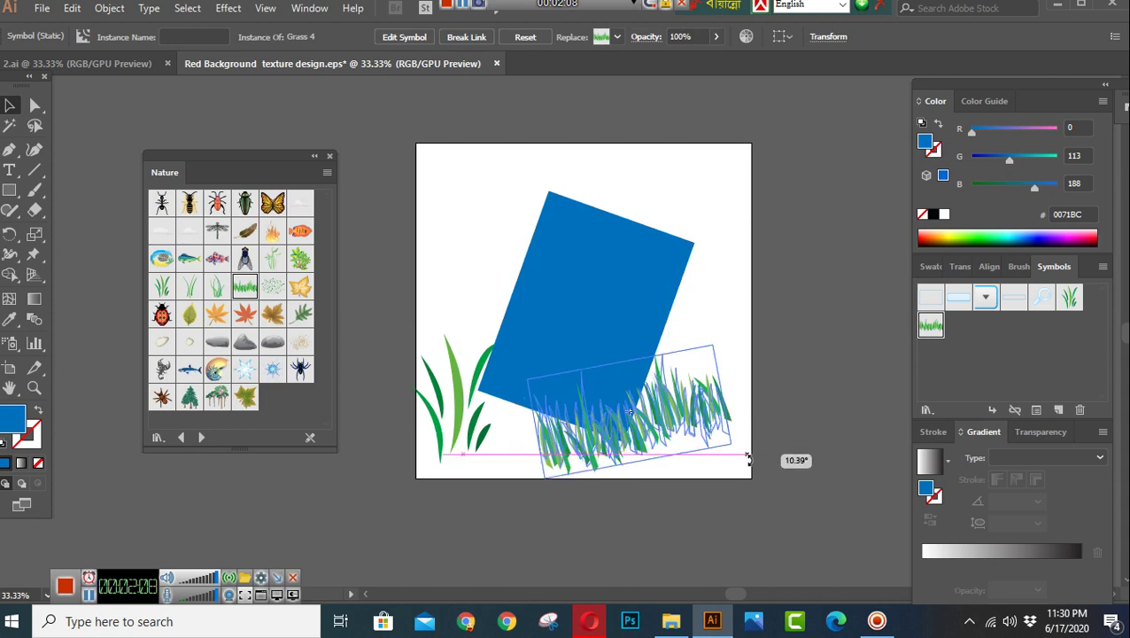
pyautogui.moveTo(749, 477)
pyautogui.mouseDown()
pyautogui.moveTo(732, 461)
pyautogui.moveTo(747, 479)
pyautogui.mouseUp()
pyautogui.click(747, 486)
pyautogui.moveTo(717, 439); pyautogui.dragTo(736, 457)
pyautogui.click(814, 447)
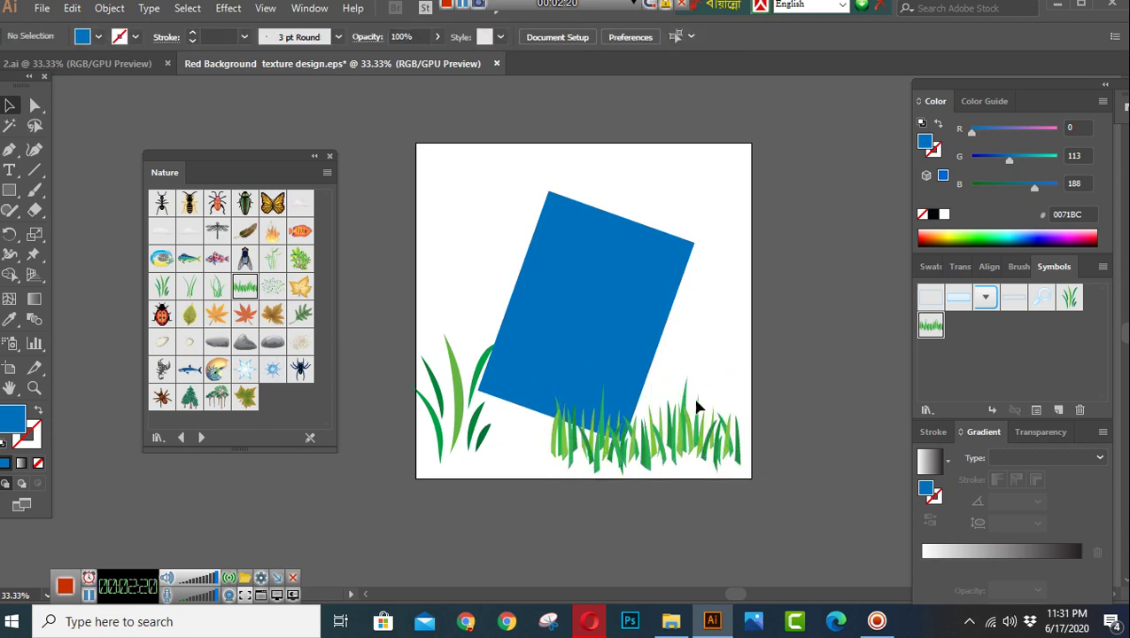
pyautogui.moveTo(643, 335); pyautogui.dragTo(644, 313)
pyautogui.click(792, 399)
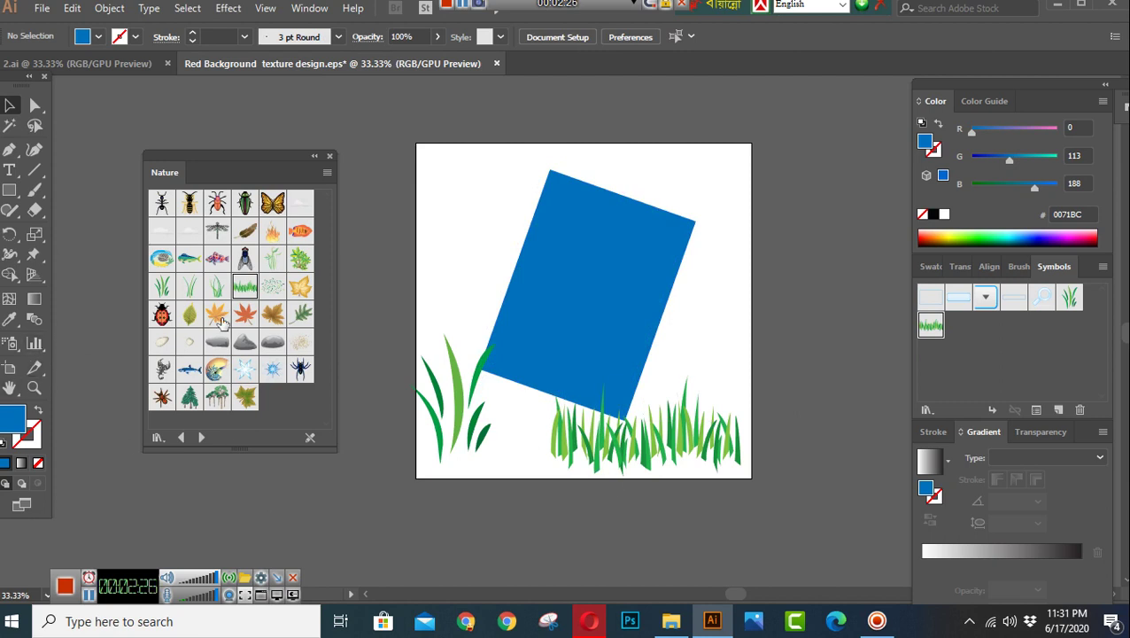
# Browse back through the symbol libraries to Illuminate Org Charts and beyond.
pyautogui.click(180, 438)
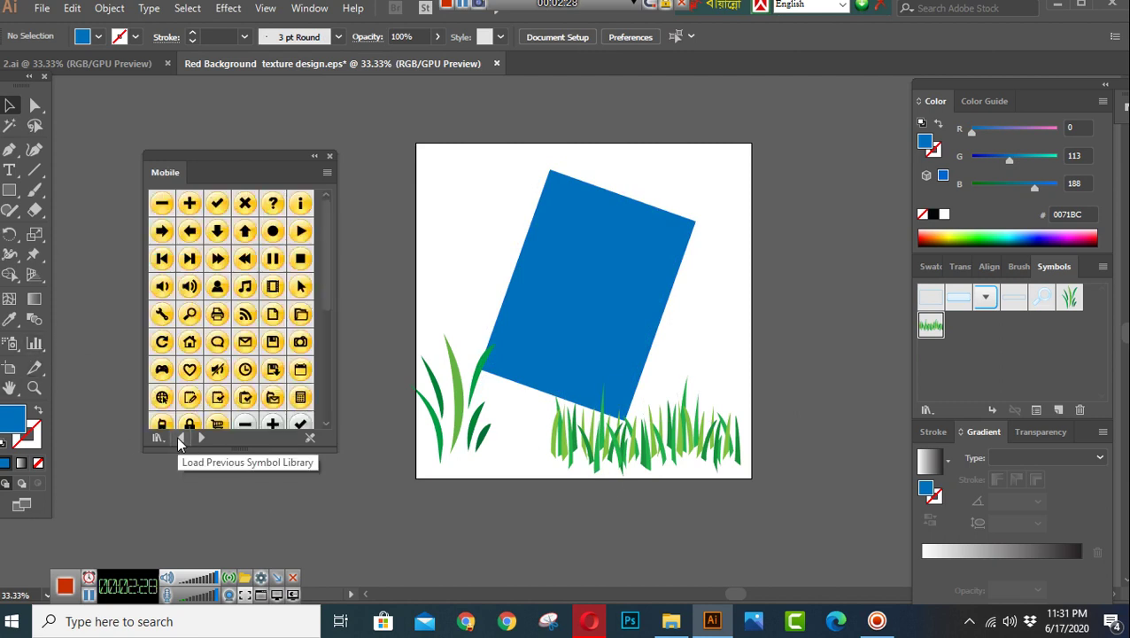
pyautogui.click(180, 438)
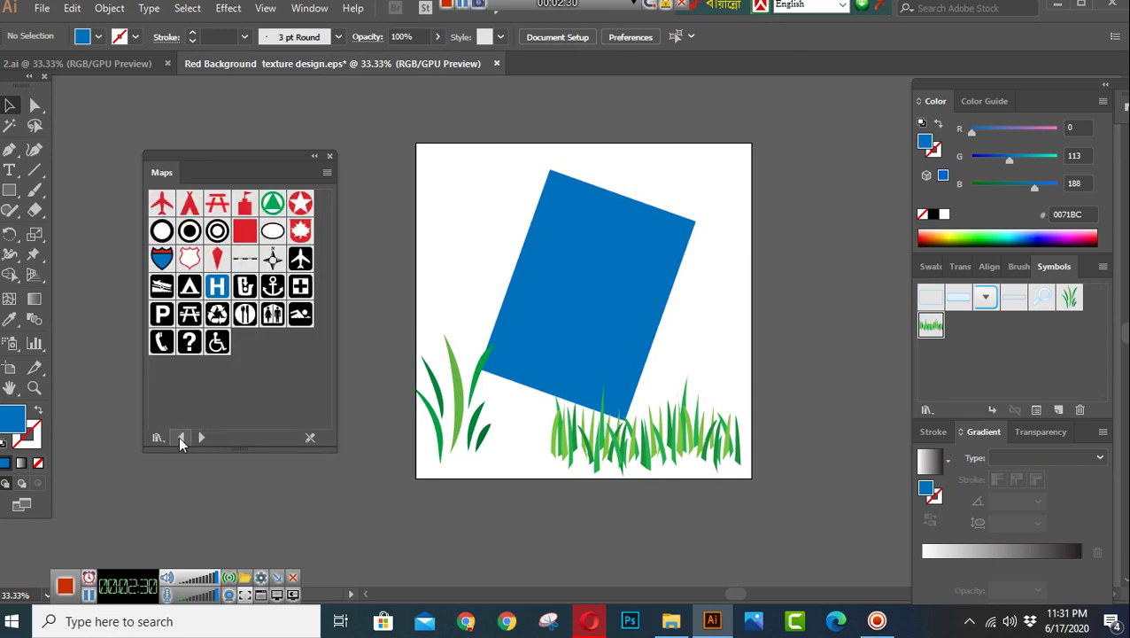
pyautogui.click(180, 437)
pyautogui.click(180, 438)
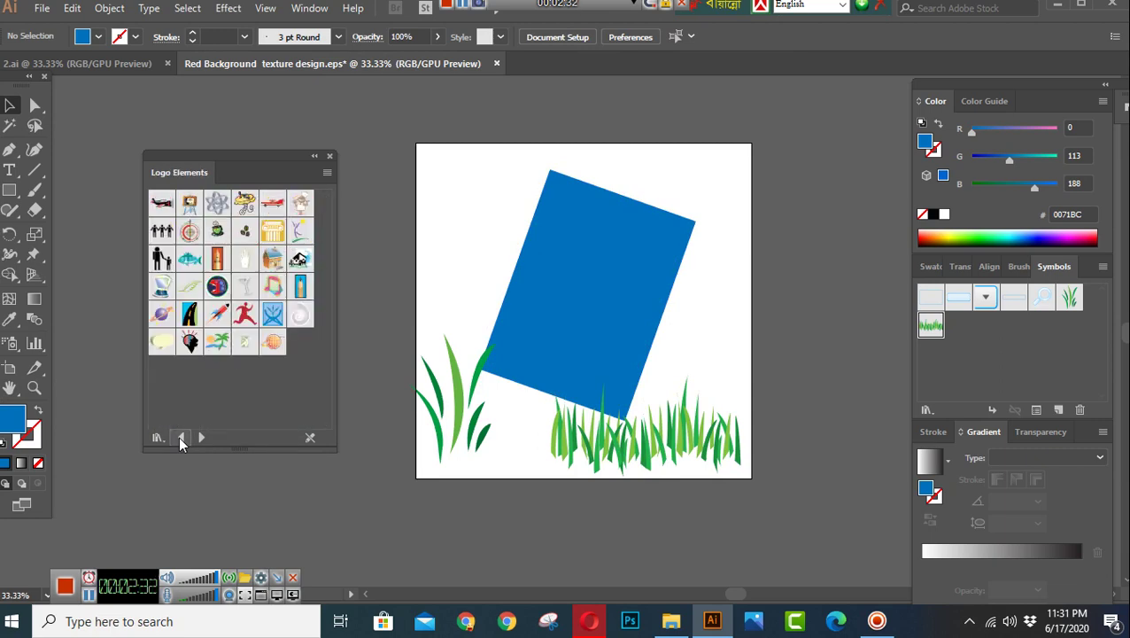
pyautogui.click(180, 437)
pyautogui.click(179, 437)
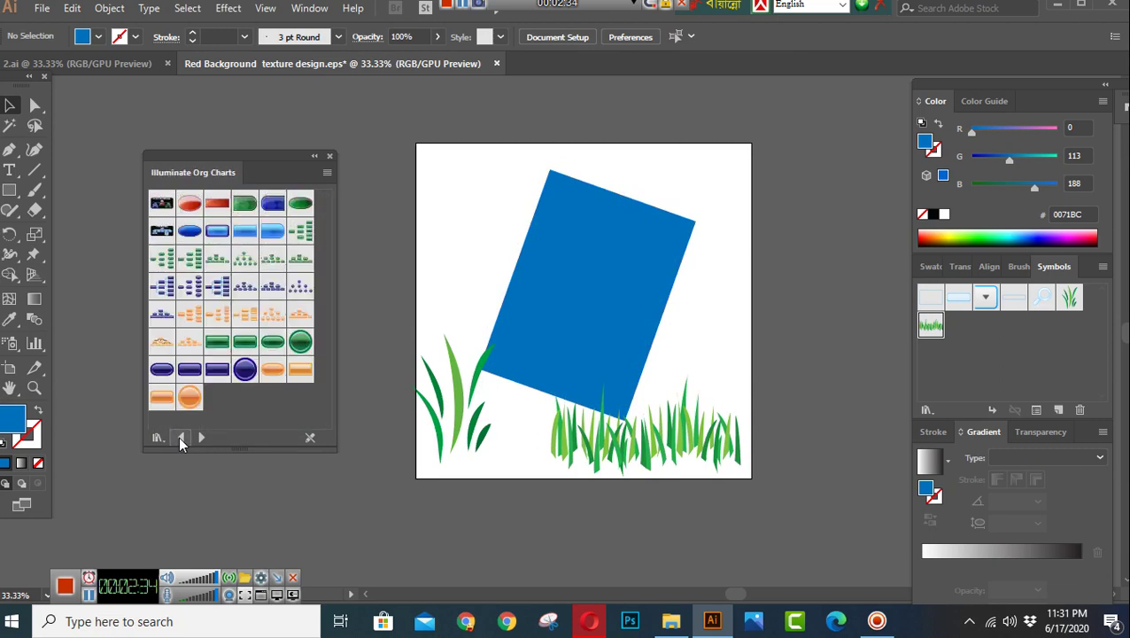
pyautogui.click(180, 438)
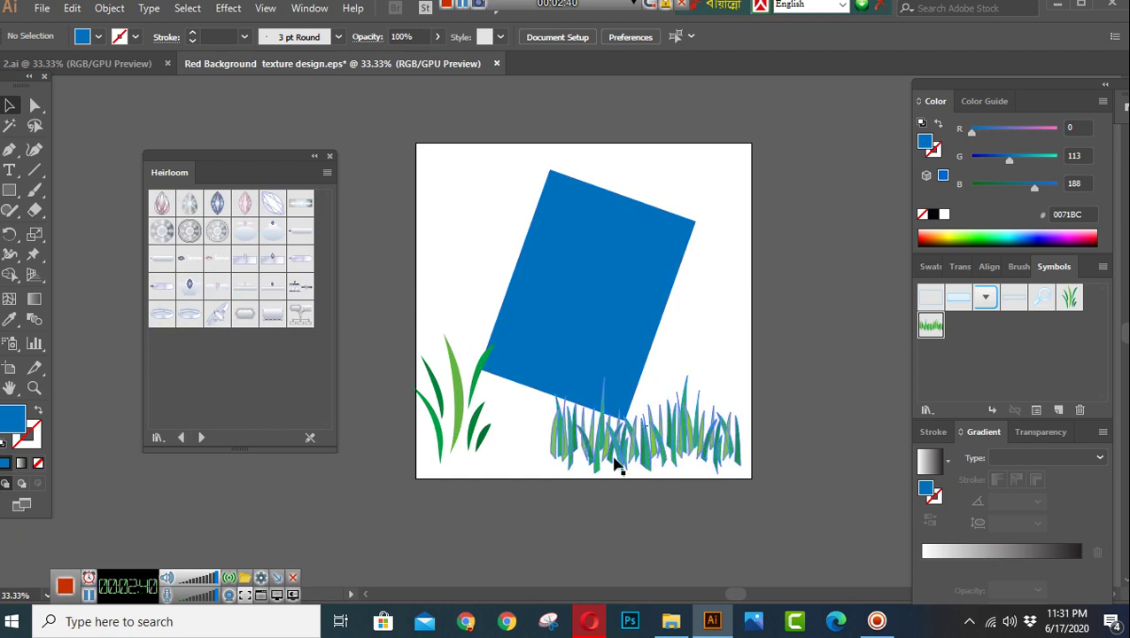
# Lower the left grass tuft slightly with a drag and a Down-arrow nudge.
pyautogui.moveTo(481, 443); pyautogui.dragTo(498, 451)
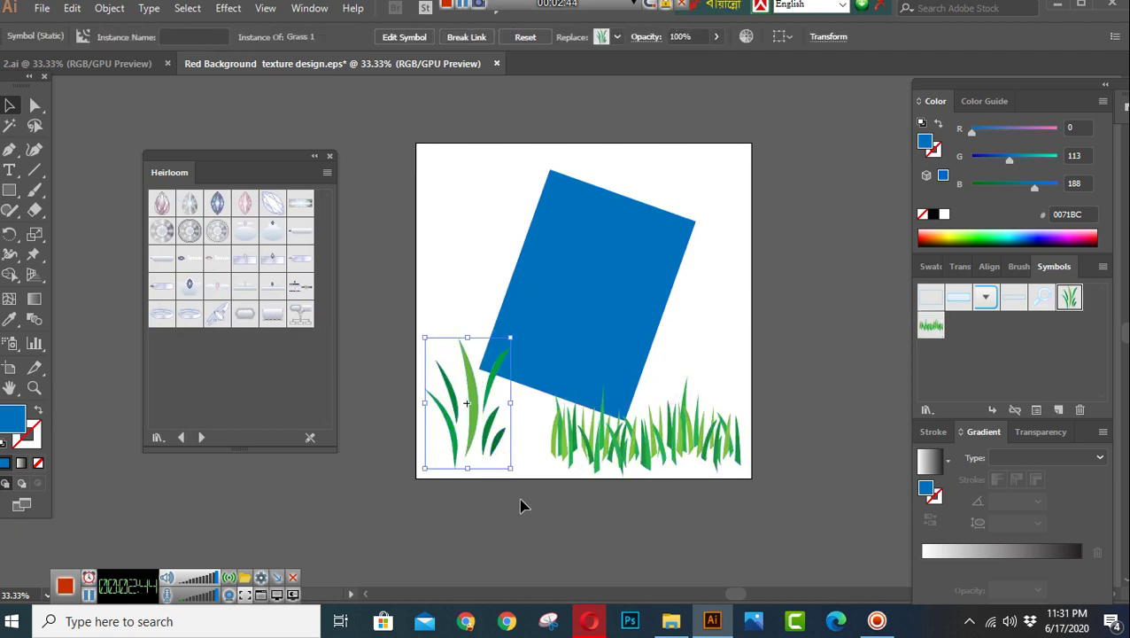
pyautogui.press('Down')
pyautogui.press('Down')
pyautogui.press('Down')
pyautogui.press('Down')
pyautogui.press('Down')
pyautogui.press('Down')
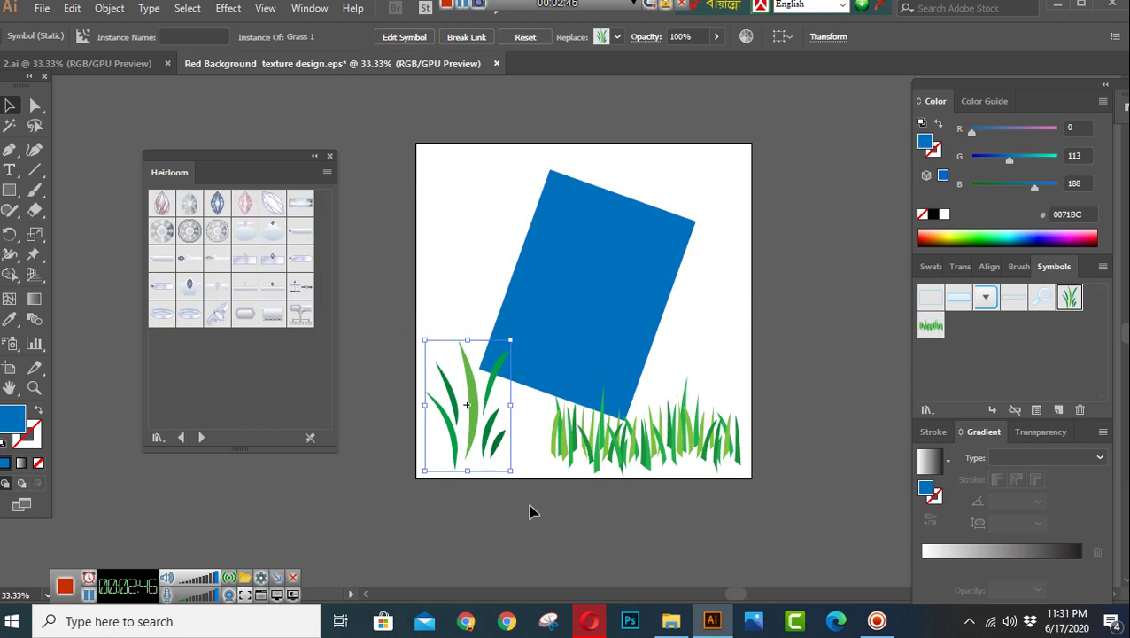
pyautogui.click(601, 524)
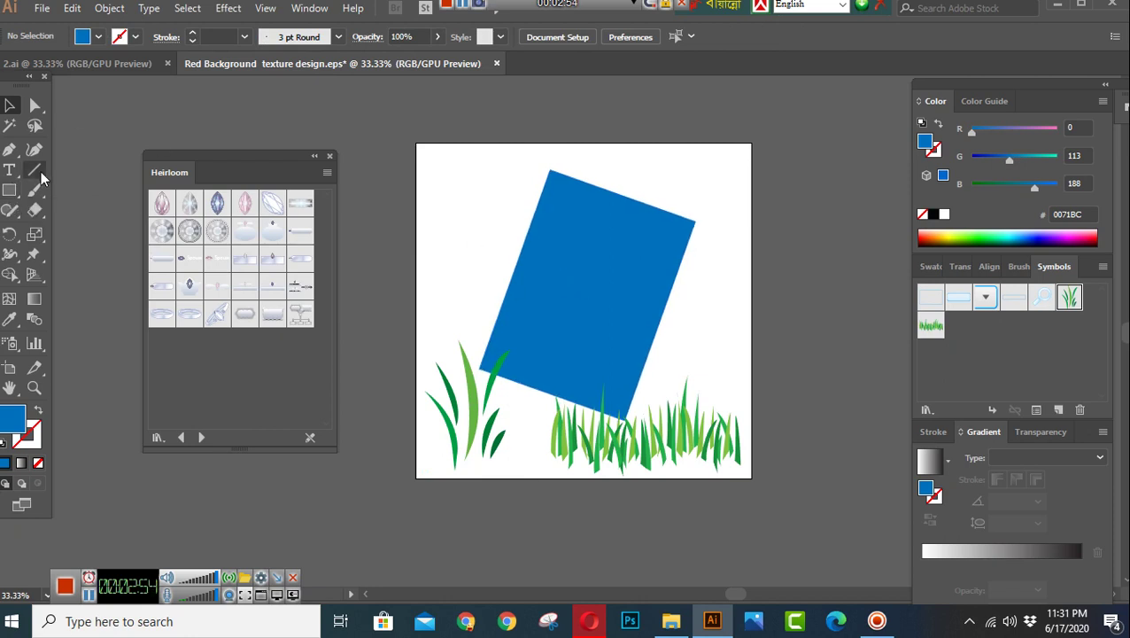
pyautogui.click(8, 149)
# Draw a thin sliver path with the Pen along the card's left edge.
pyautogui.click(479, 368)
pyautogui.click(550, 171)
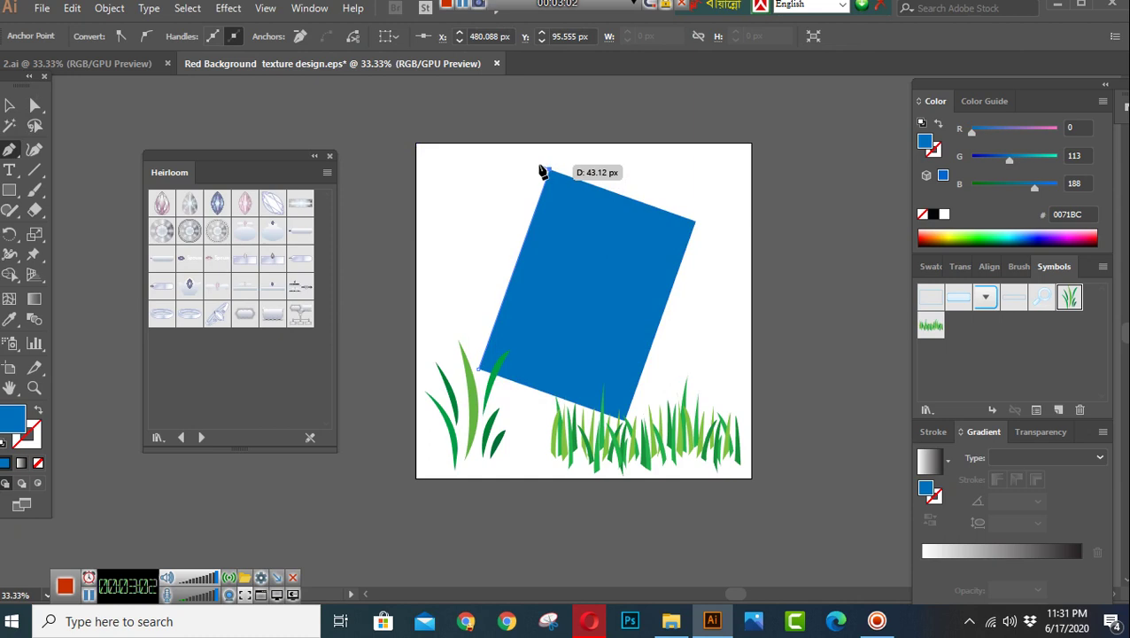
pyautogui.click(475, 372)
pyautogui.click(482, 372)
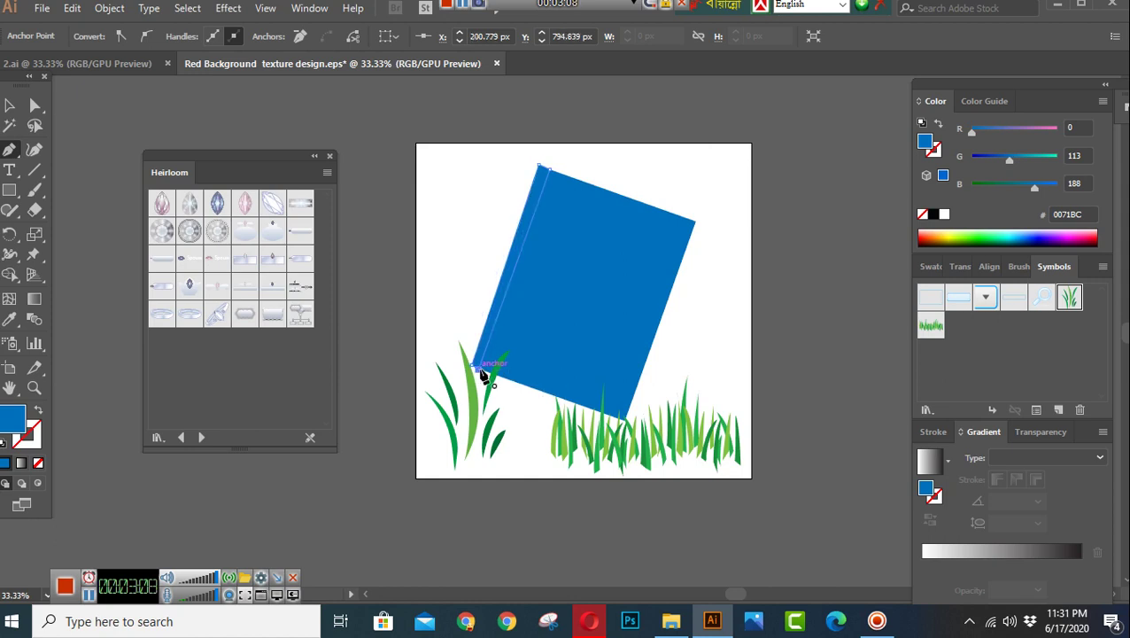
# Fill the sliver shape with black.
pyautogui.click(9, 107)
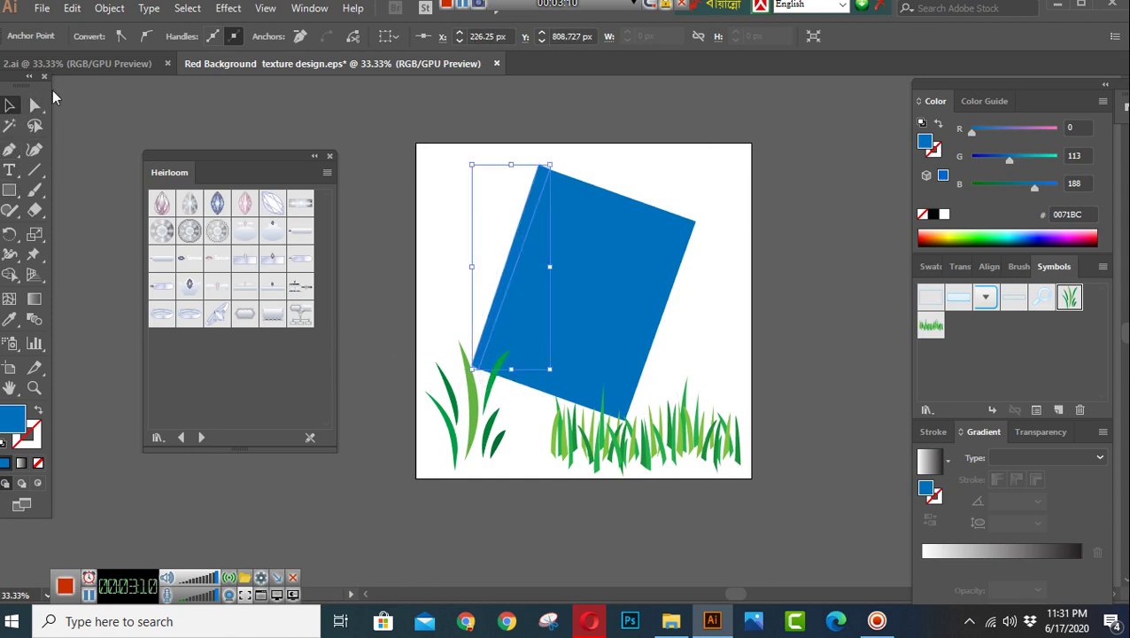
pyautogui.click(177, 139)
pyautogui.click(517, 233)
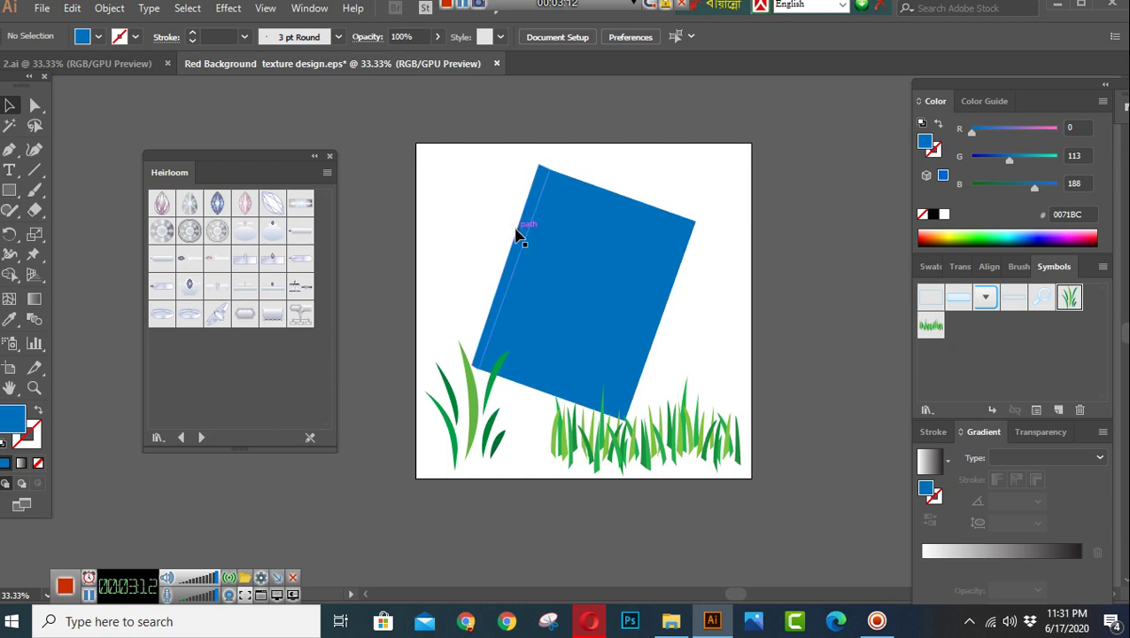
pyautogui.click(97, 36)
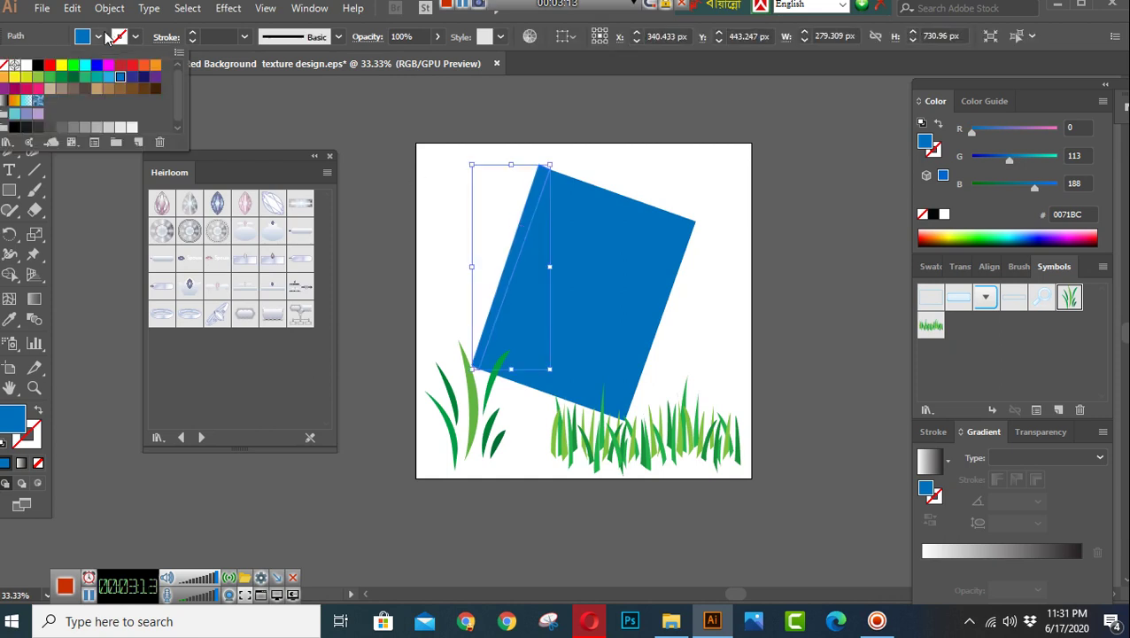
pyautogui.click(13, 129)
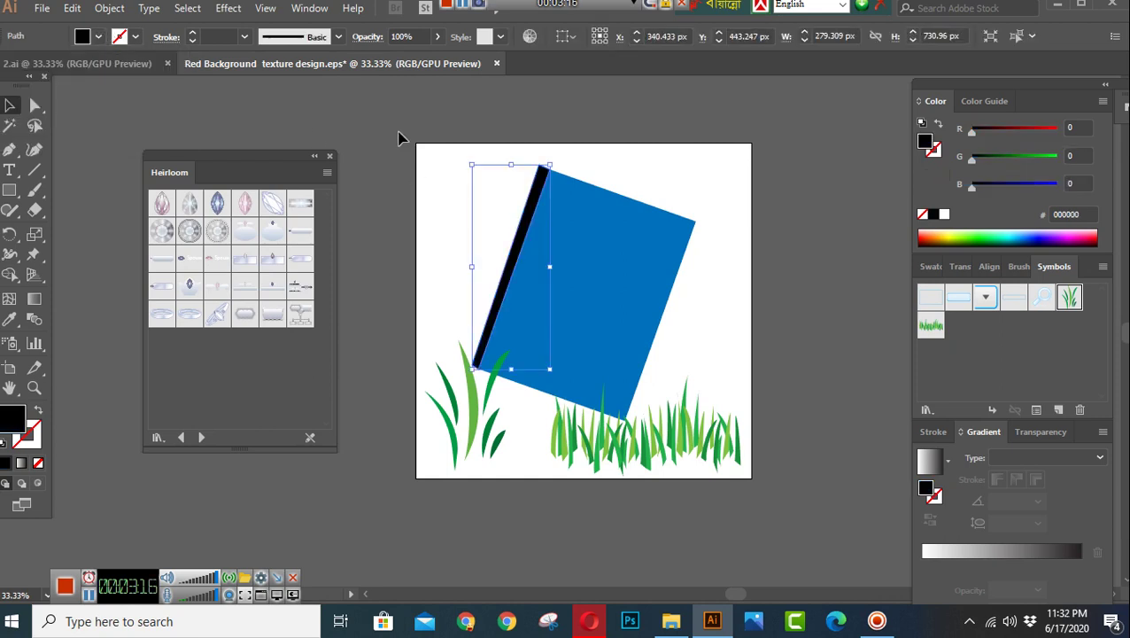
# Stretch the black strip slightly taller and shift it snugly against the card.
pyautogui.click(399, 138)
pyautogui.click(527, 222)
pyautogui.moveTo(506, 189); pyautogui.dragTo(486, 181)
pyautogui.click(489, 251)
pyautogui.moveTo(512, 263); pyautogui.dragTo(518, 256)
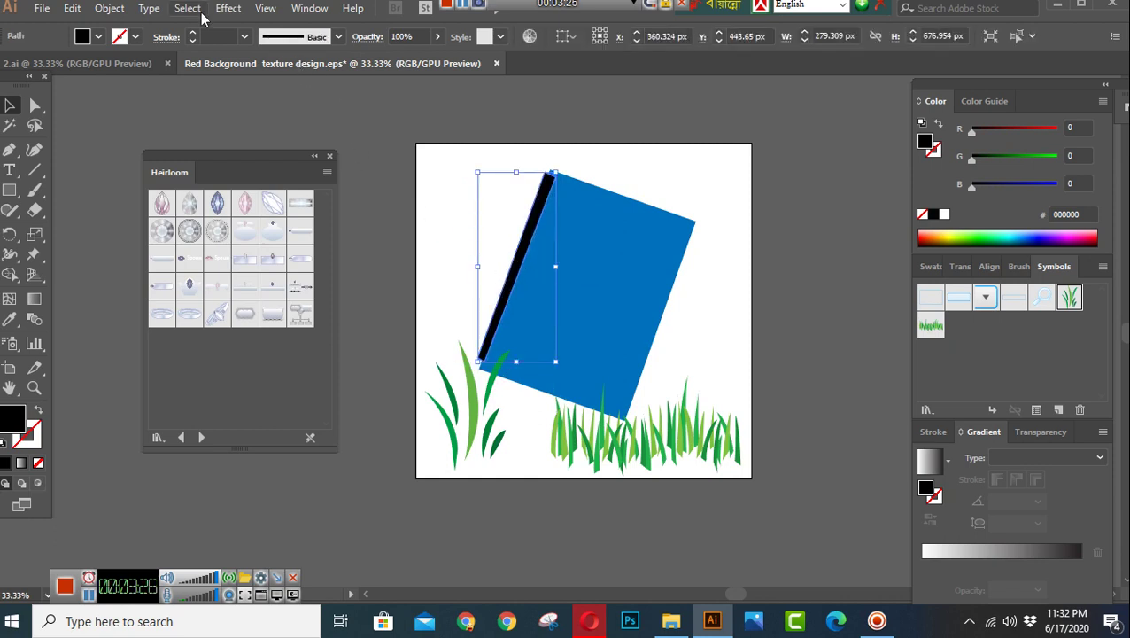
# Apply a 23.6 px Gaussian Blur to the black strip.
pyautogui.click(228, 9)
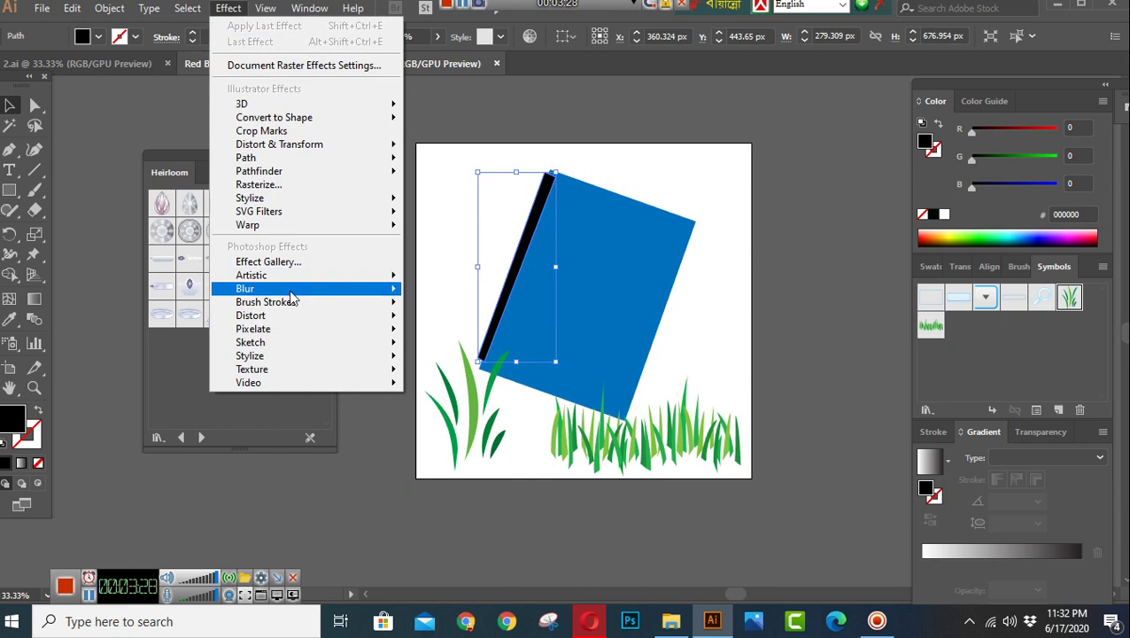
pyautogui.moveTo(246, 289)
pyautogui.click(433, 292)
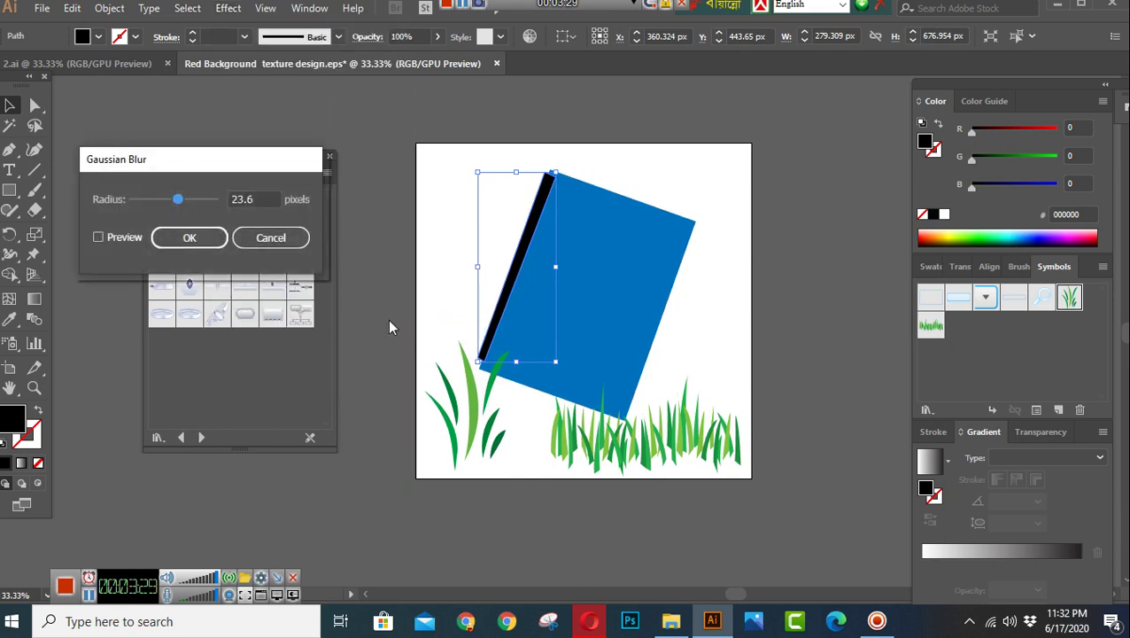
pyautogui.click(99, 238)
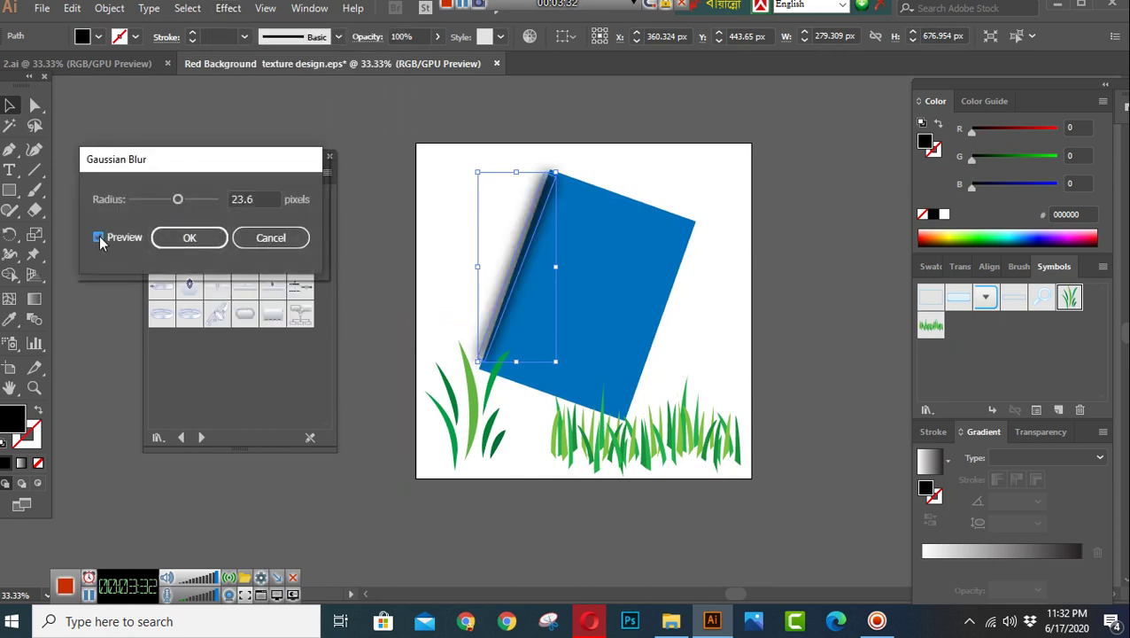
pyautogui.moveTo(178, 198); pyautogui.dragTo(178, 200)
pyautogui.click(208, 241)
# Bring the blue card to the front via Arrange > Bring to Front.
pyautogui.click(363, 132)
pyautogui.rightClick(583, 285)
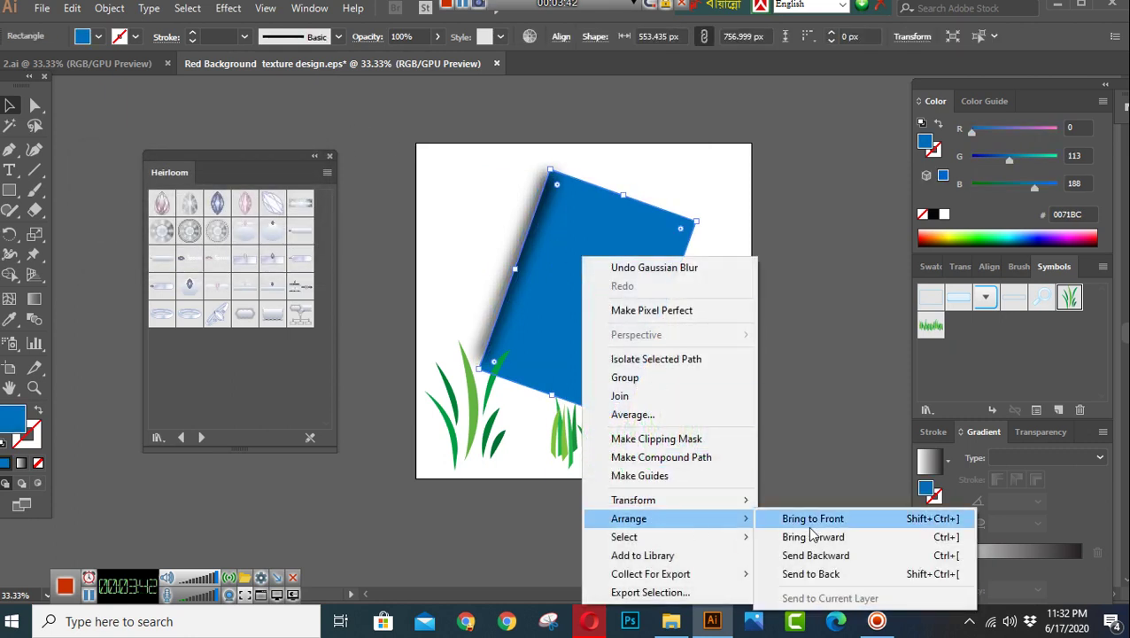
pyautogui.click(811, 519)
pyautogui.click(806, 424)
pyautogui.scroll(-1, 806, 425)
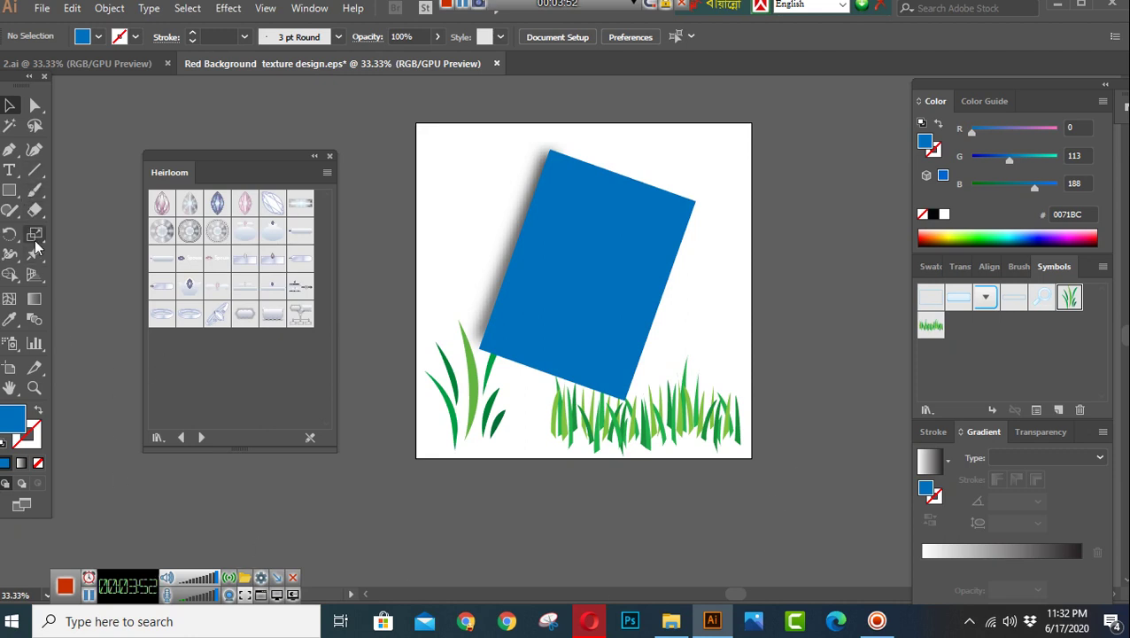
# Draw a thin Pen path along the card's bottom edge to its lower-left corner.
pyautogui.click(9, 149)
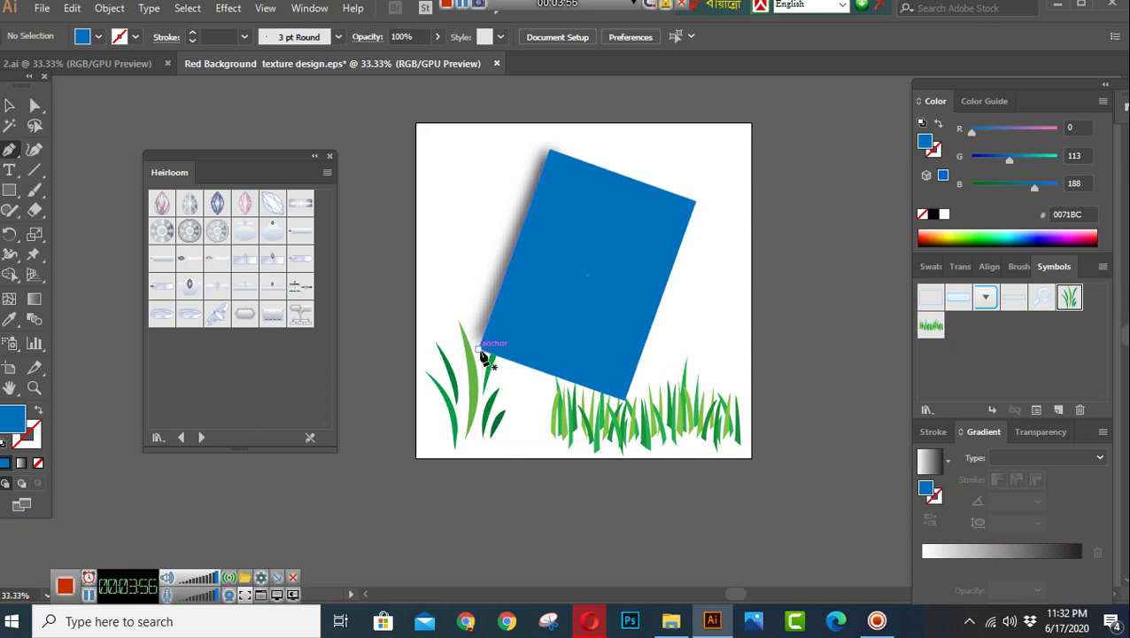
pyautogui.click(625, 399)
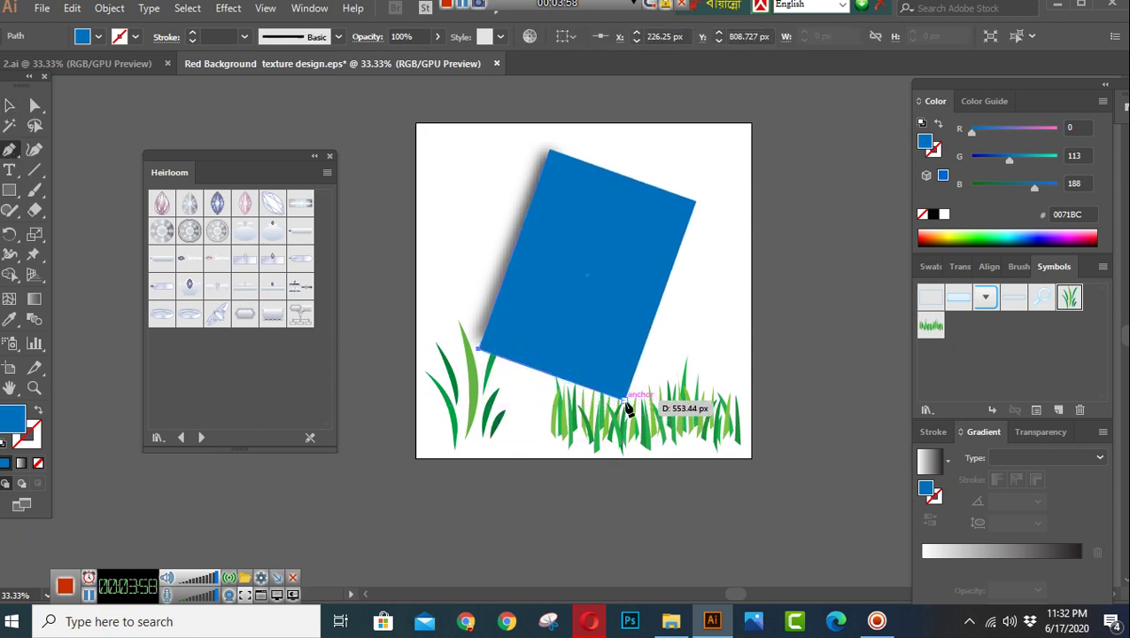
pyautogui.moveTo(625, 400); pyautogui.dragTo(543, 400)
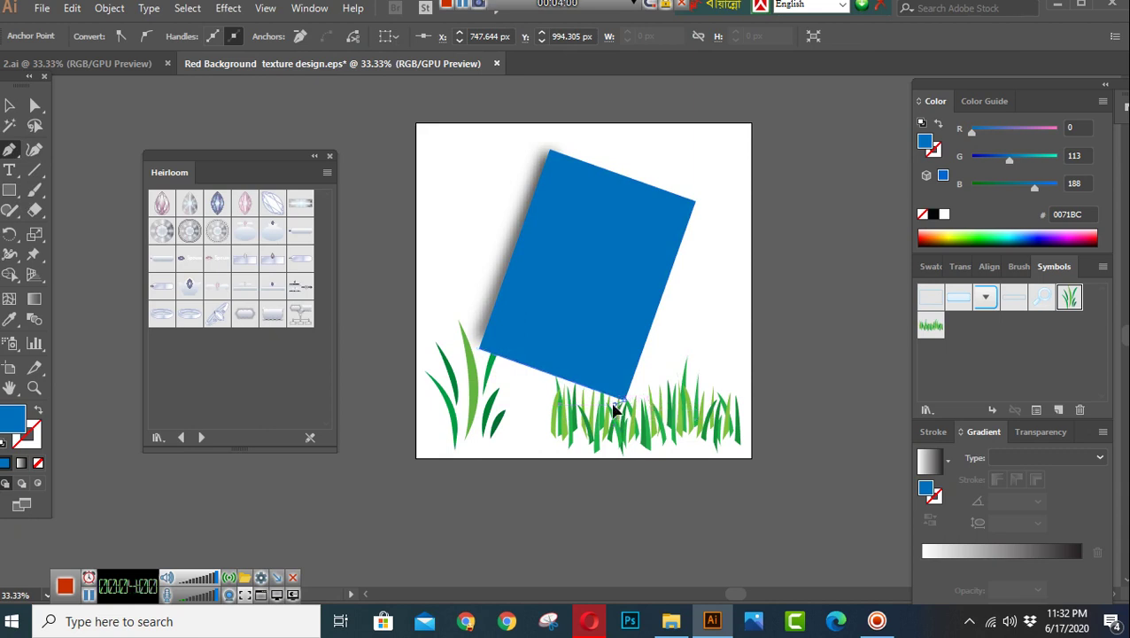
pyautogui.moveTo(542, 401); pyautogui.dragTo(478, 363)
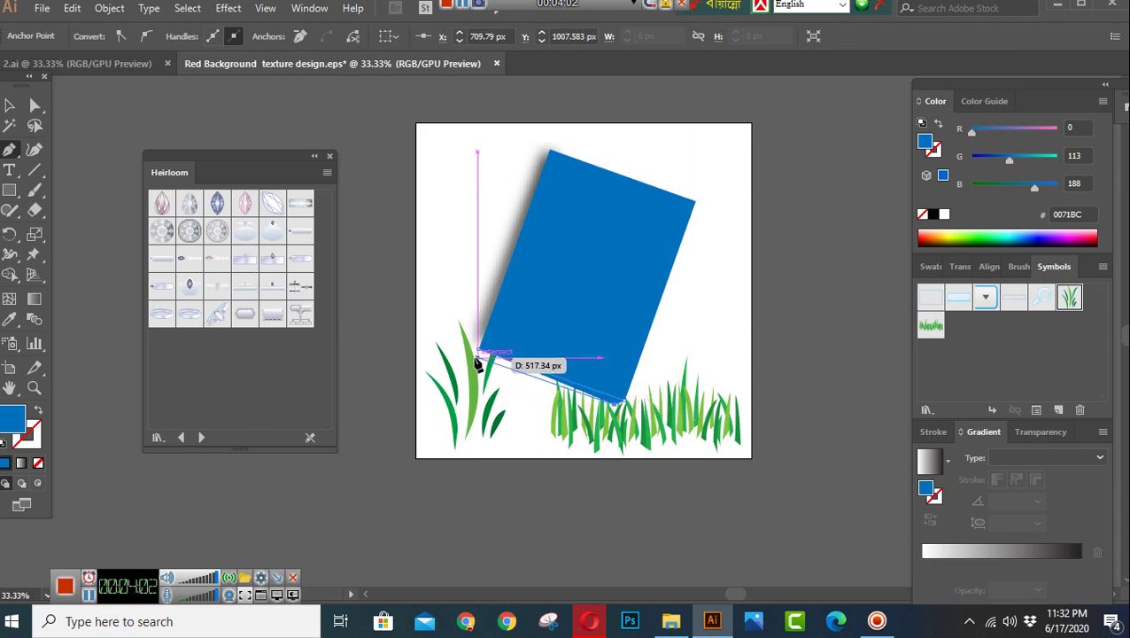
pyautogui.moveTo(478, 363); pyautogui.dragTo(480, 354)
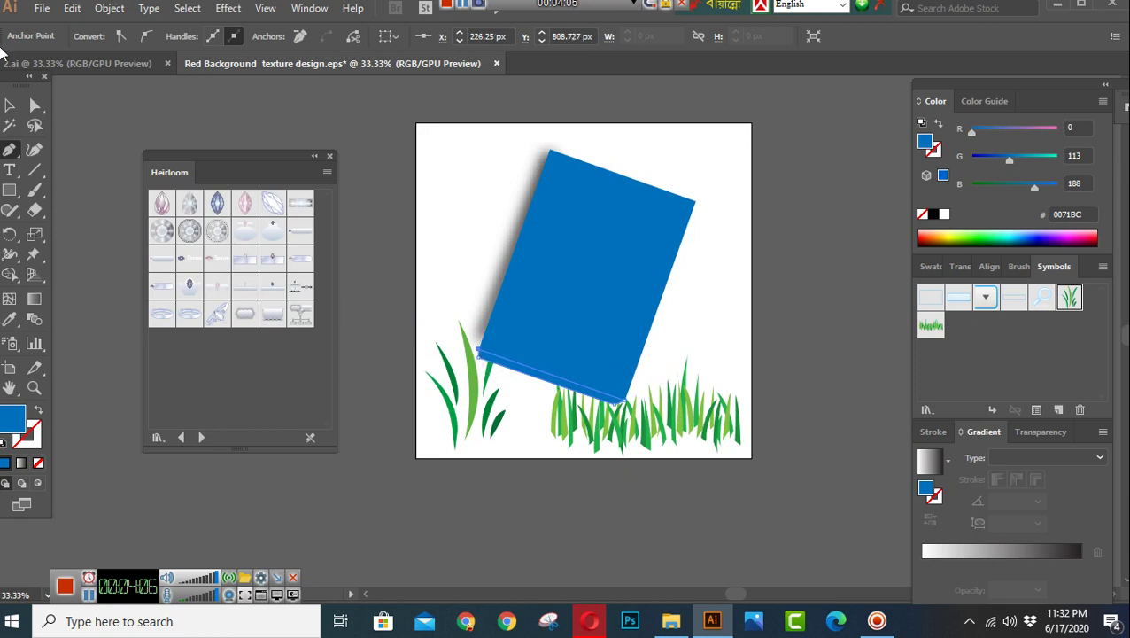
# Fill the new bottom strip with black.
pyautogui.click(13, 105)
pyautogui.click(141, 130)
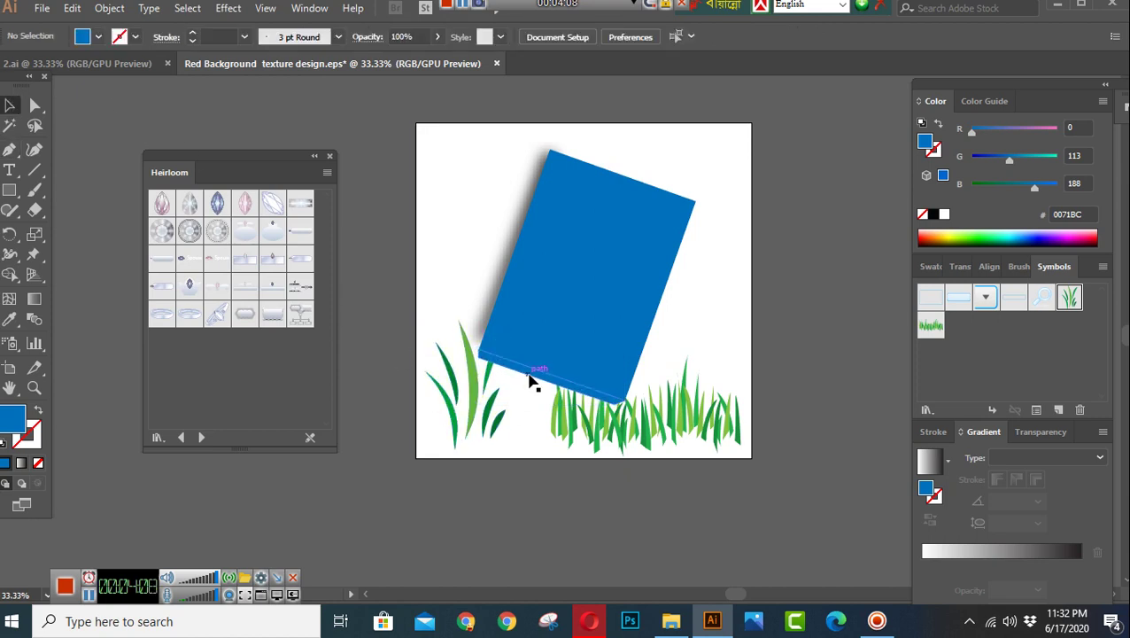
pyautogui.click(530, 379)
pyautogui.click(98, 36)
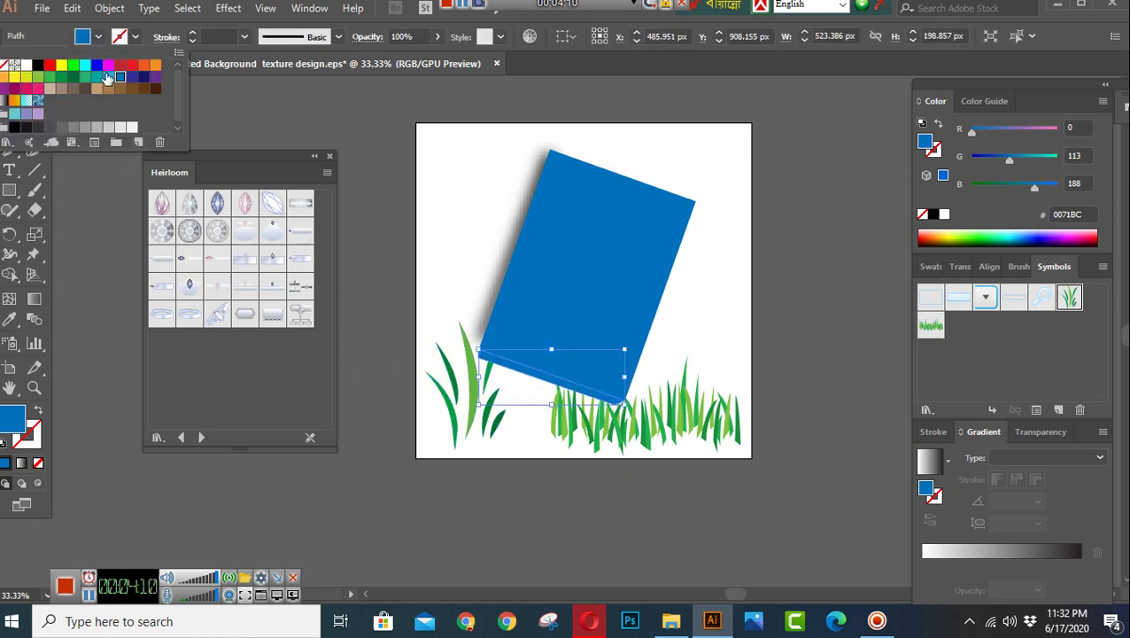
pyautogui.click(14, 127)
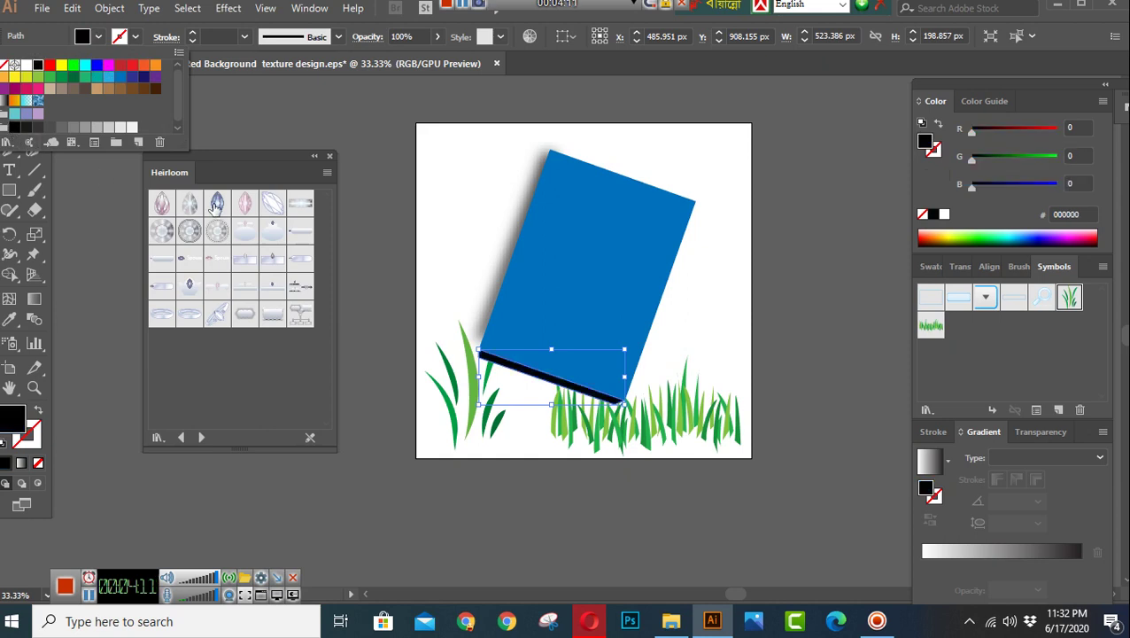
pyautogui.click(228, 9)
pyautogui.moveTo(266, 288)
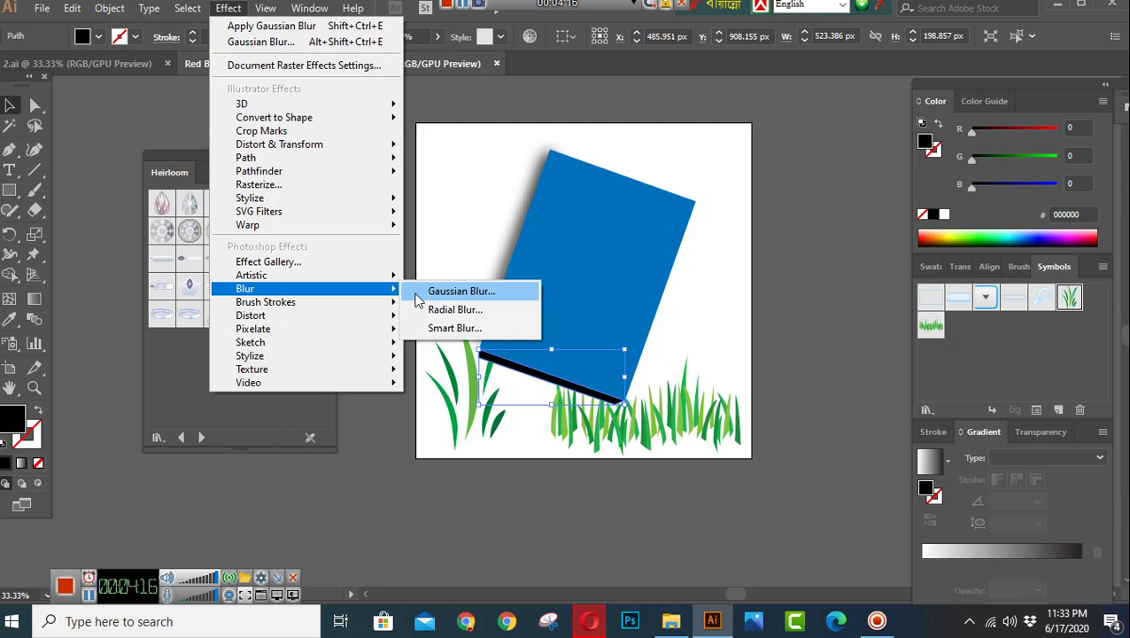
# Apply the Gaussian Blur to the bottom strip with Preview on.
pyautogui.click(424, 290)
pyautogui.click(98, 236)
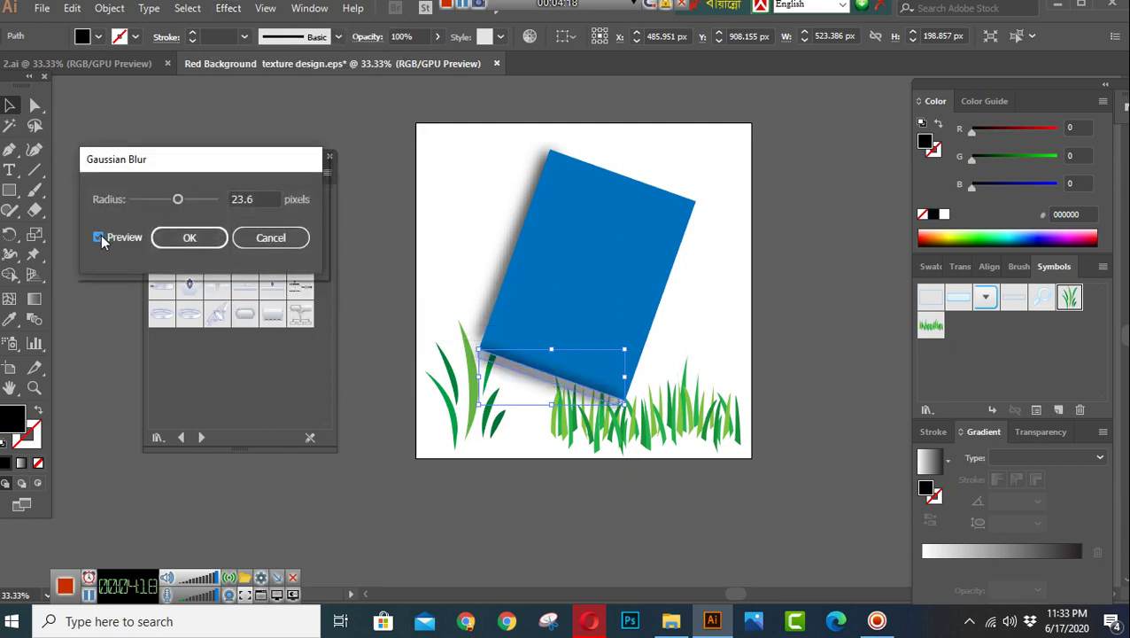
pyautogui.click(188, 237)
pyautogui.click(364, 217)
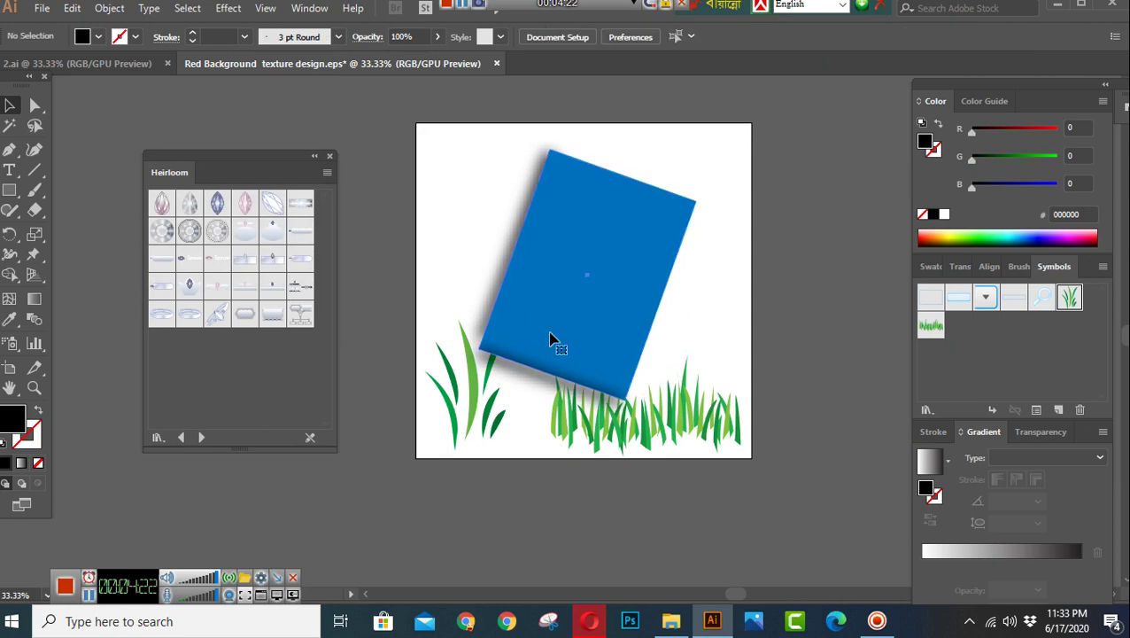
# Bring the blue card to the front, then select all the artwork.
pyautogui.rightClick(549, 339)
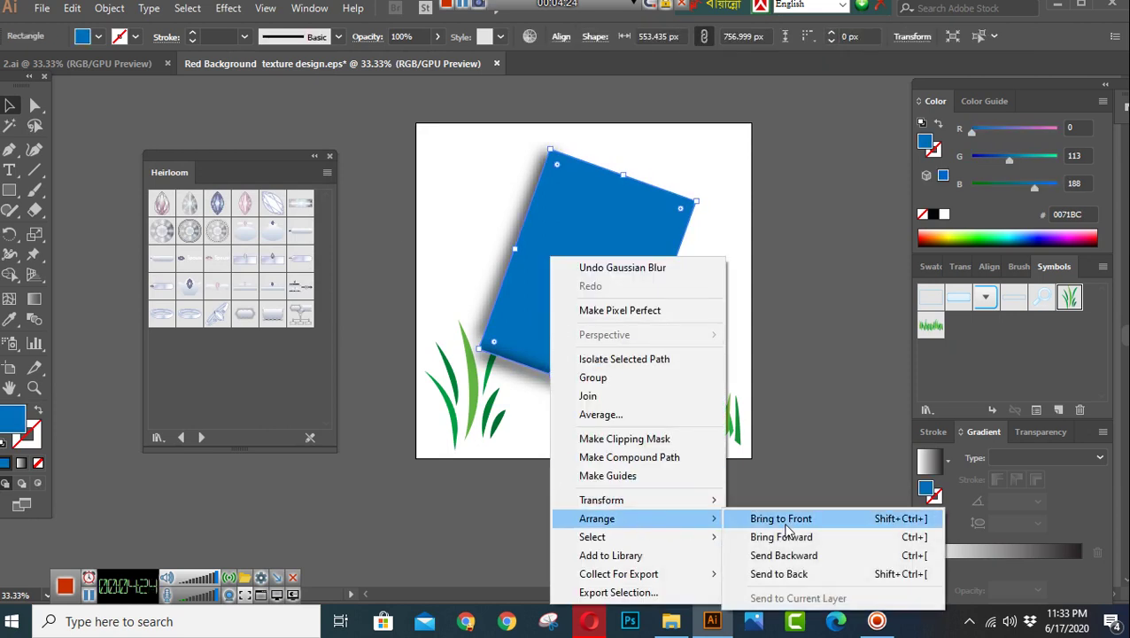
pyautogui.click(791, 525)
pyautogui.click(824, 496)
pyautogui.scroll(-1, 833, 465)
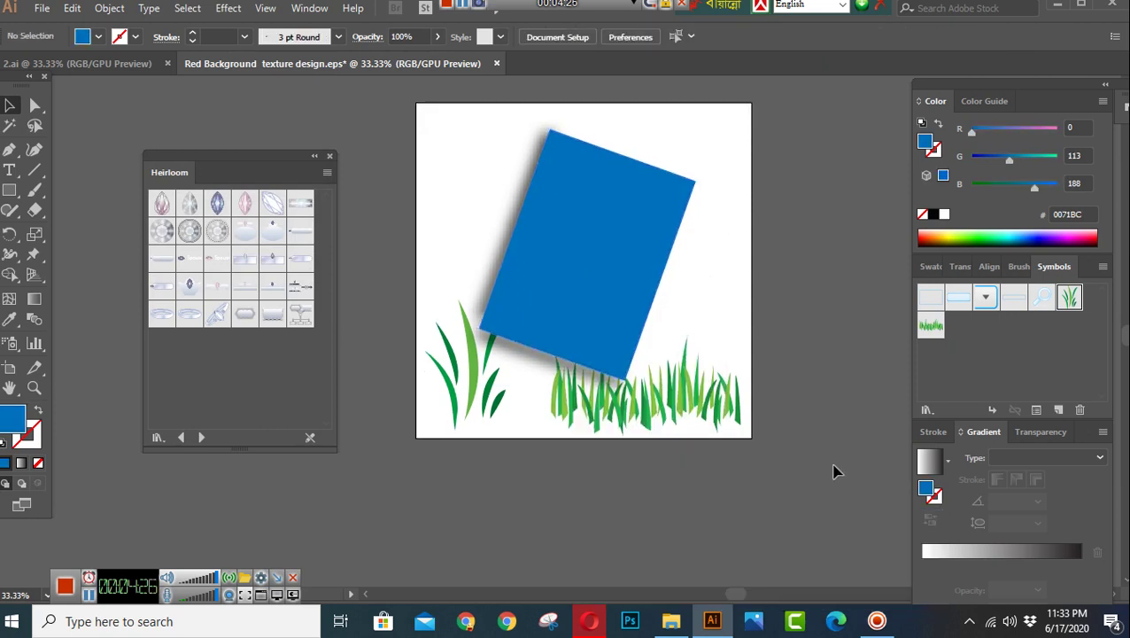
pyautogui.scroll(-1, 828, 447)
pyautogui.scroll(1, 824, 434)
pyautogui.moveTo(420, 108); pyautogui.dragTo(815, 501)
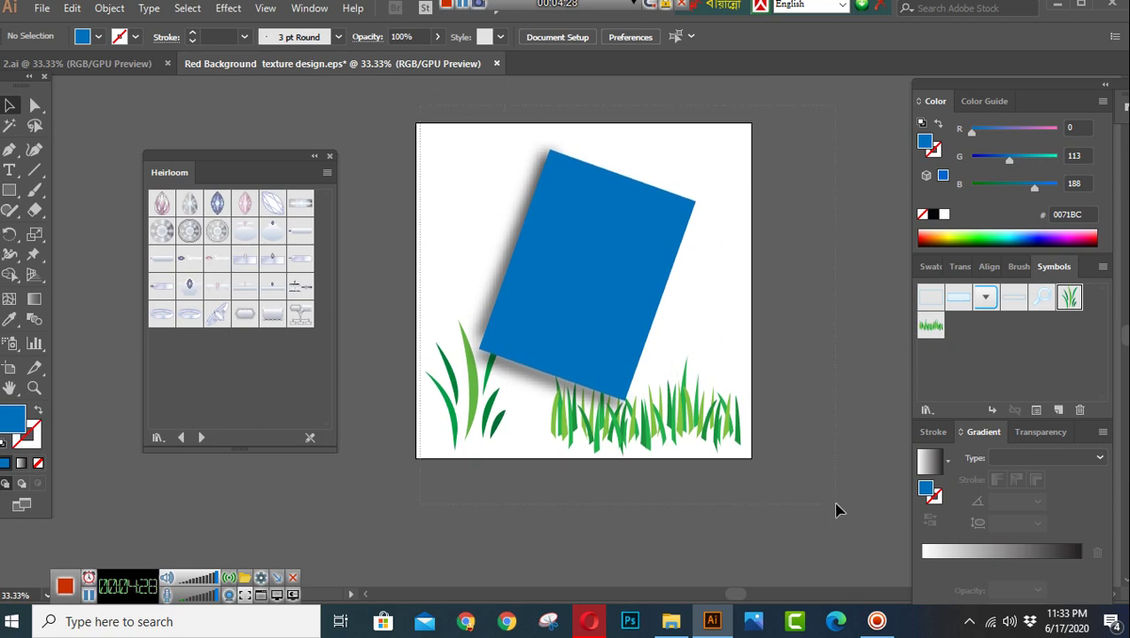
# Group the card, shadows and grass, nudge the group up, and start an artboard-sized rectangle.
pyautogui.click(109, 8)
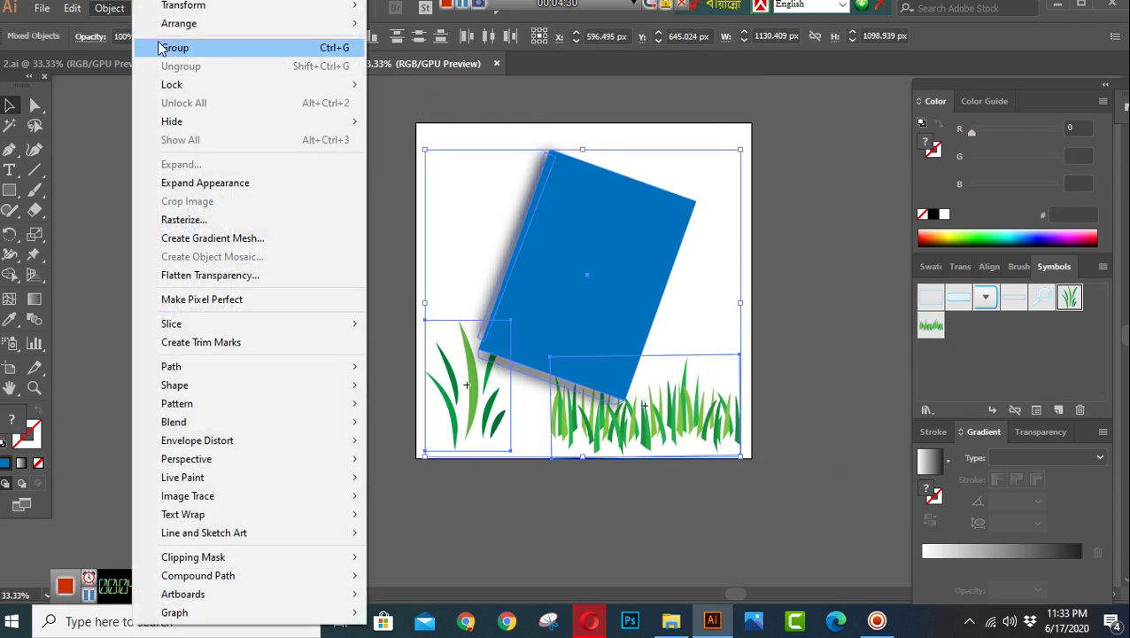
pyautogui.click(161, 48)
pyautogui.click(361, 104)
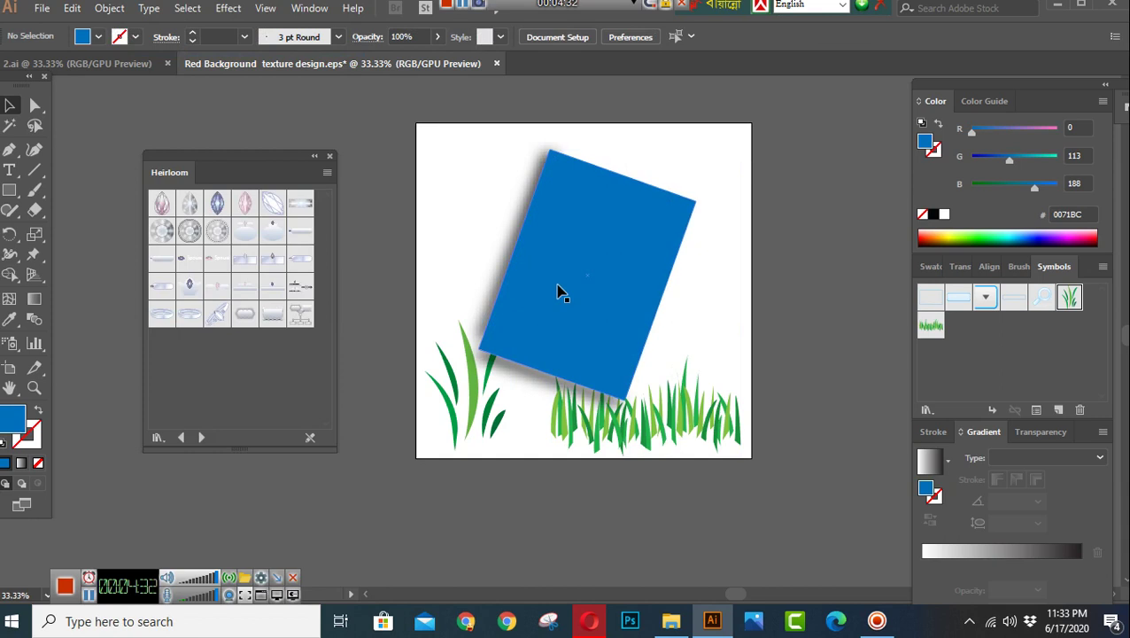
pyautogui.click(559, 292)
pyautogui.click(732, 412)
pyautogui.press('Up')
pyautogui.press('Up')
pyautogui.press('Up')
pyautogui.press('Up')
pyautogui.press('Up')
pyautogui.press('Up')
pyautogui.press('Up')
pyautogui.press('Up')
pyautogui.press('Up')
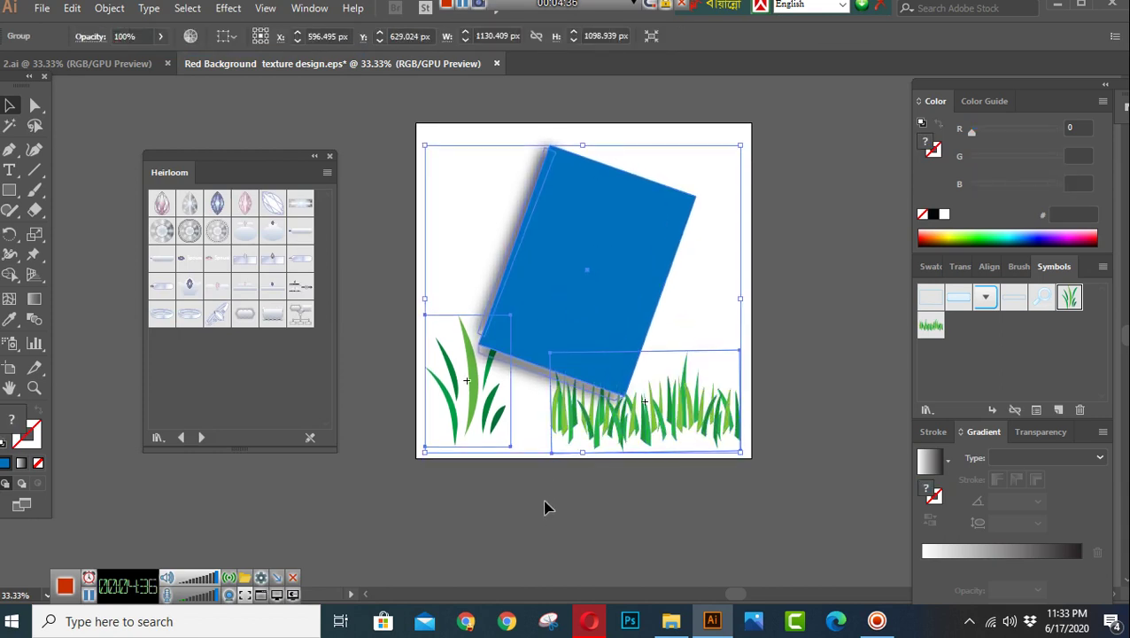
pyautogui.click(543, 505)
pyautogui.click(9, 191)
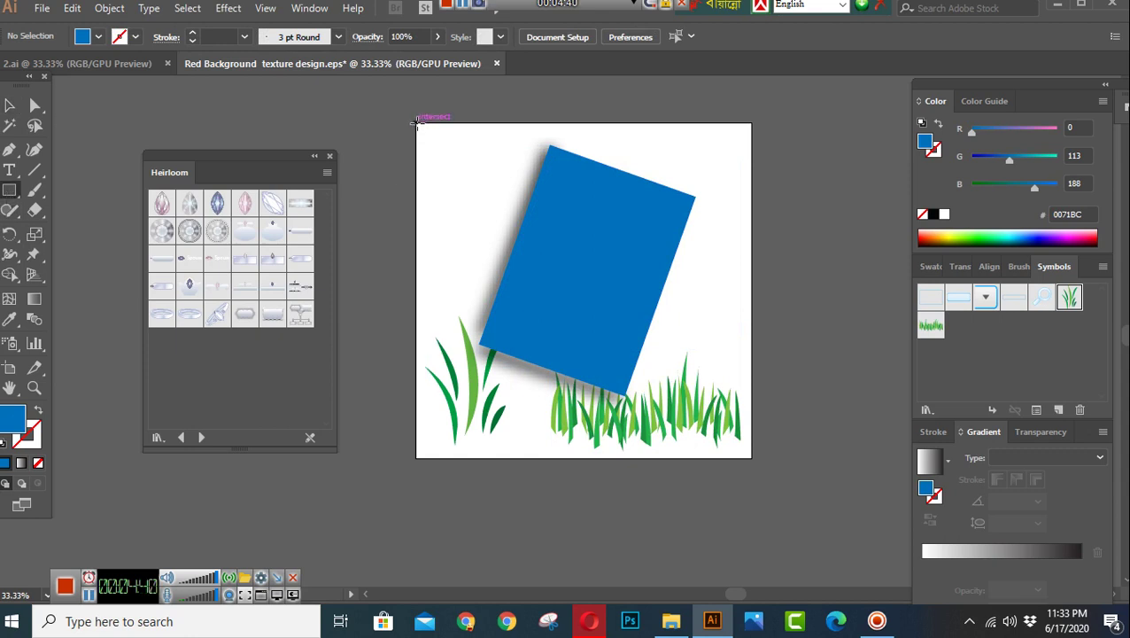
pyautogui.moveTo(416, 122)
pyautogui.mouseDown()
pyautogui.moveTo(750, 476)
pyautogui.moveTo(749, 459)
pyautogui.mouseUp()
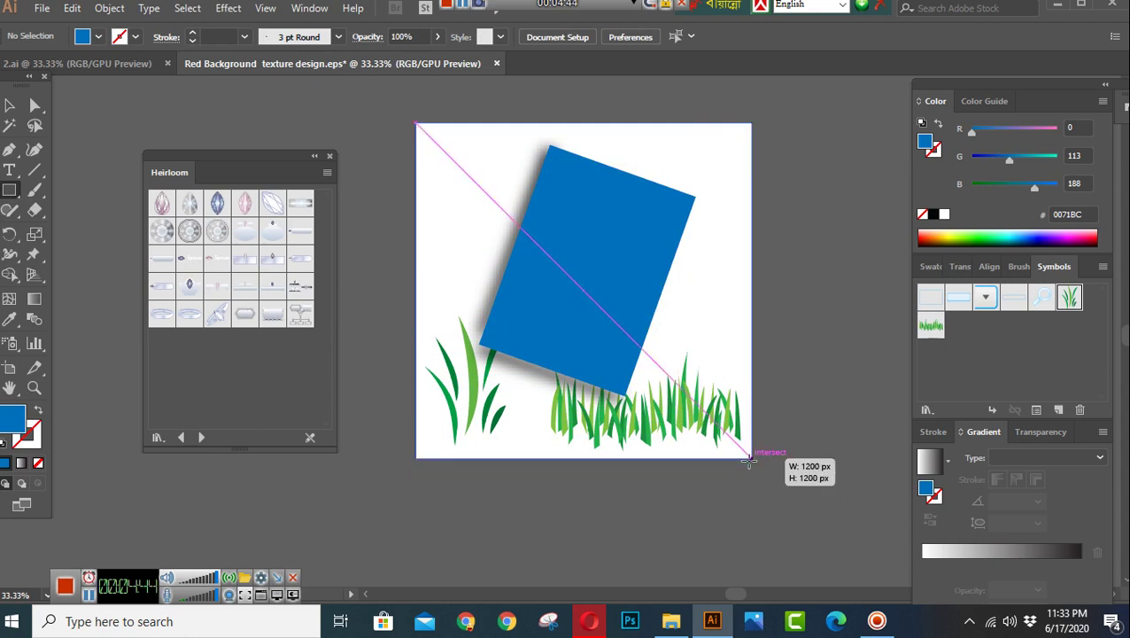
# Draw a 1200 × 1200 px rectangle over the artboard and fill it light grey (B3B3B3).
pyautogui.moveTo(752, 460); pyautogui.dragTo(751, 458)
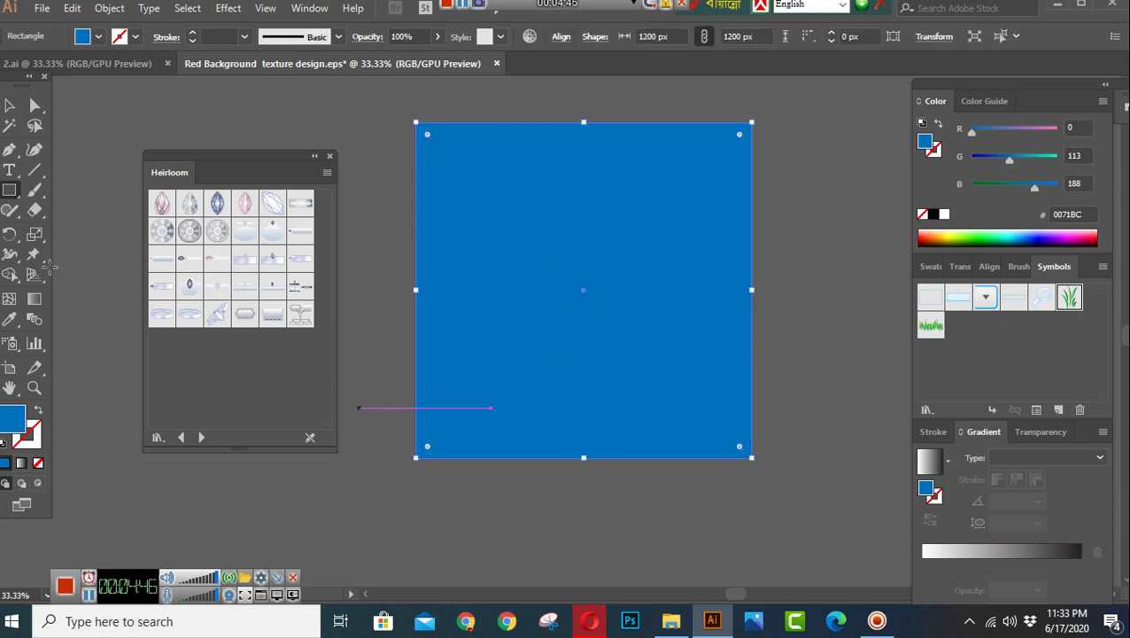
pyautogui.click(9, 105)
pyautogui.click(99, 37)
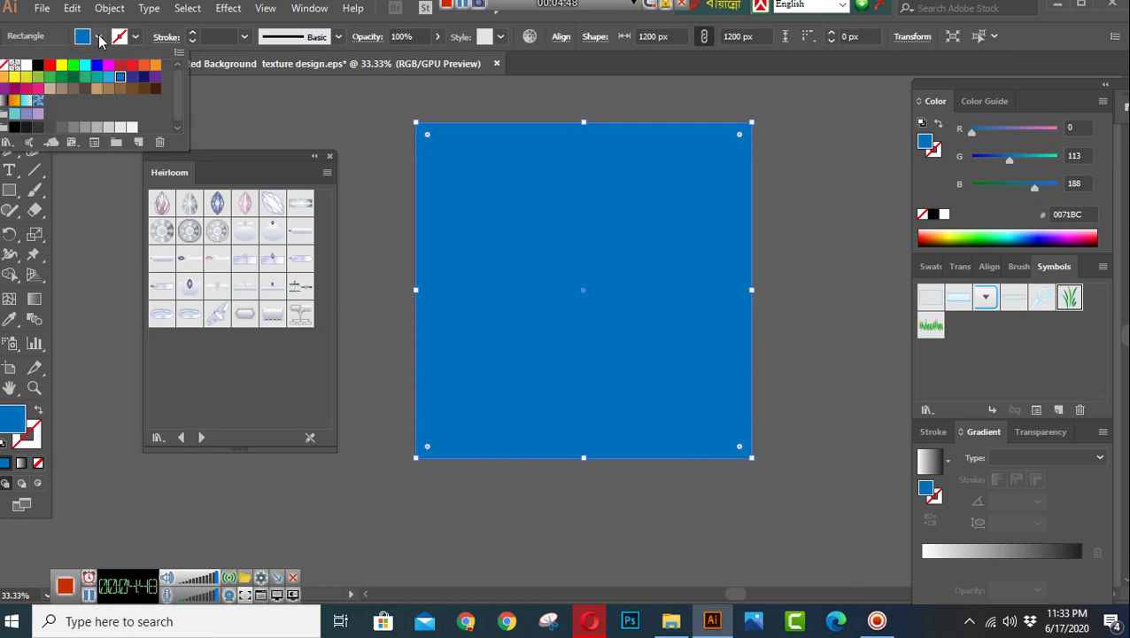
pyautogui.click(97, 128)
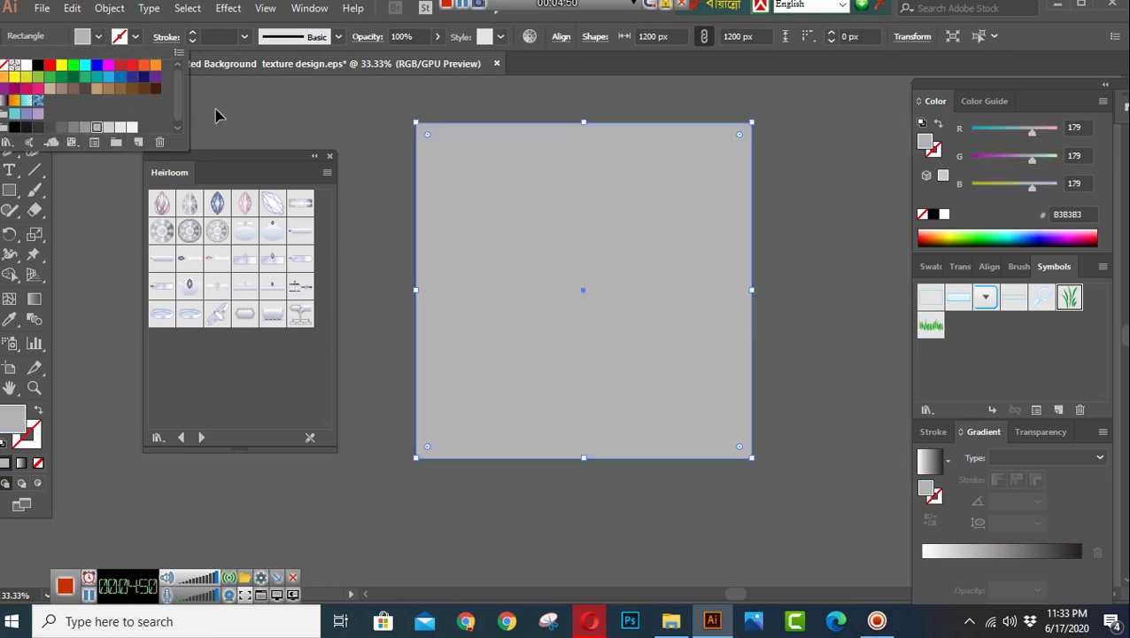
pyautogui.click(244, 117)
# Send the grey rectangle to the back, behind the card and grass.
pyautogui.click(372, 159)
pyautogui.click(518, 202)
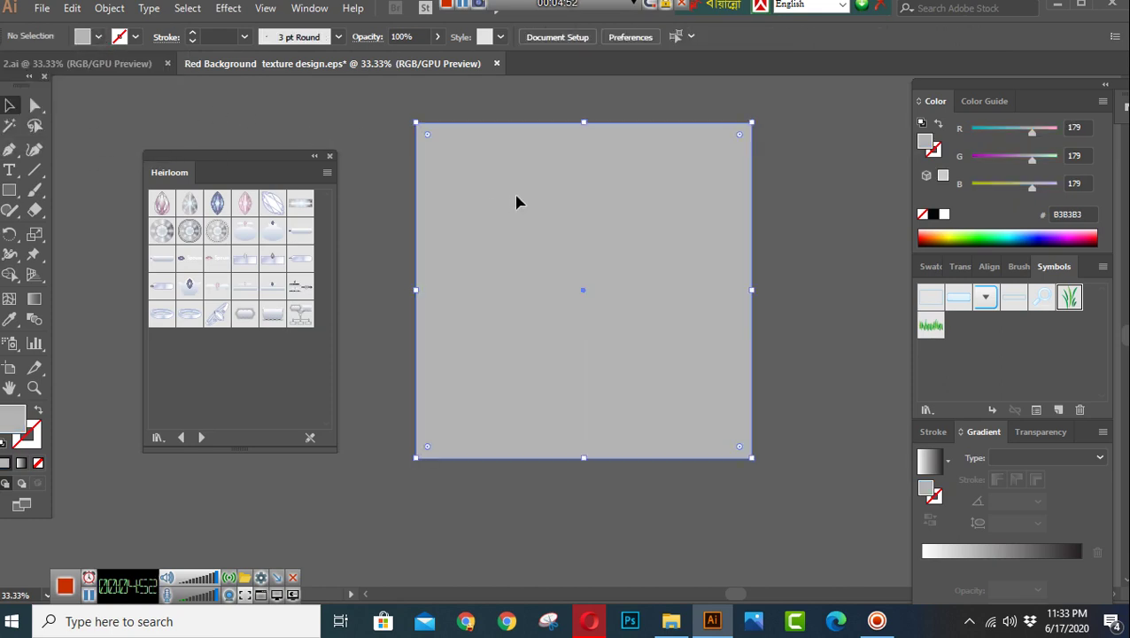
pyautogui.rightClick(518, 199)
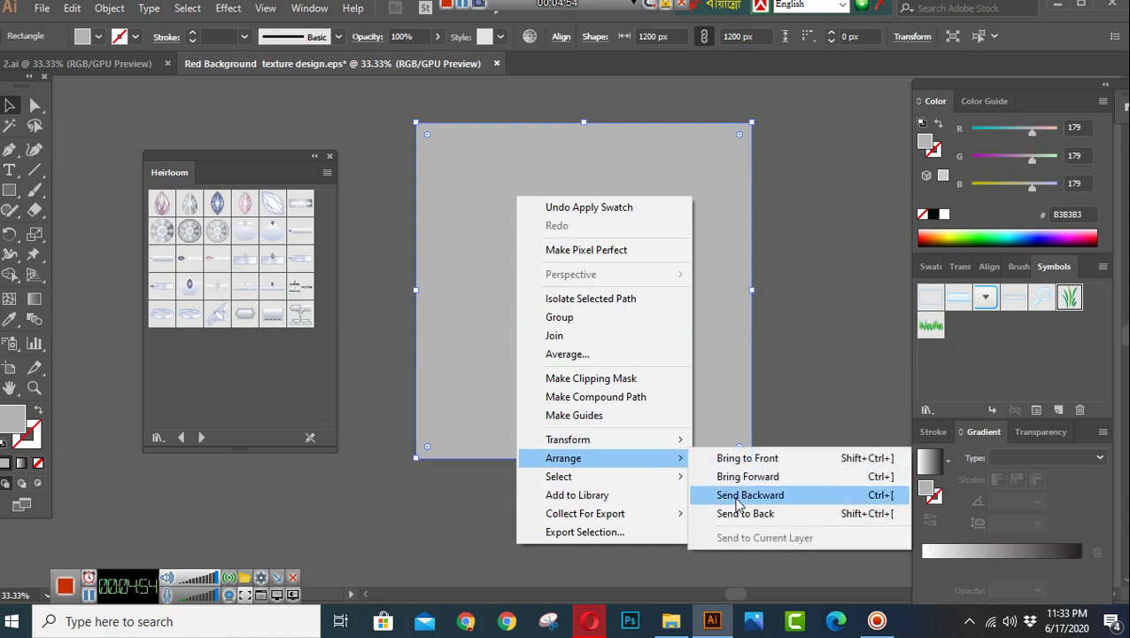
pyautogui.click(747, 510)
pyautogui.click(815, 383)
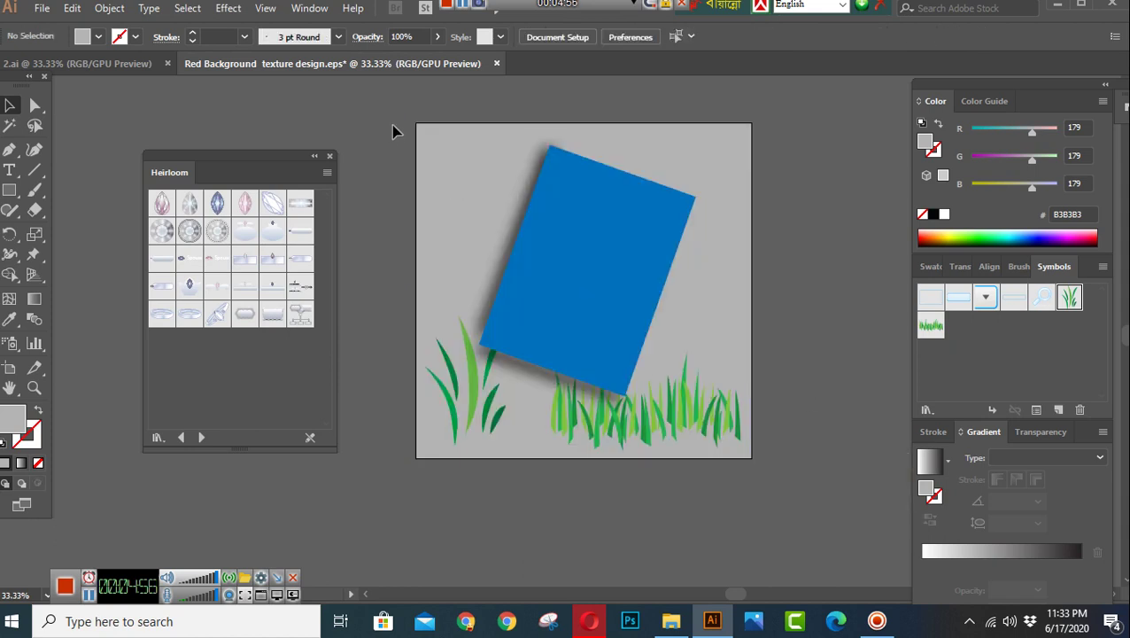
# Select all the artwork and centre-align it on the grey background.
pyautogui.hotkey('ctrl', 'a')
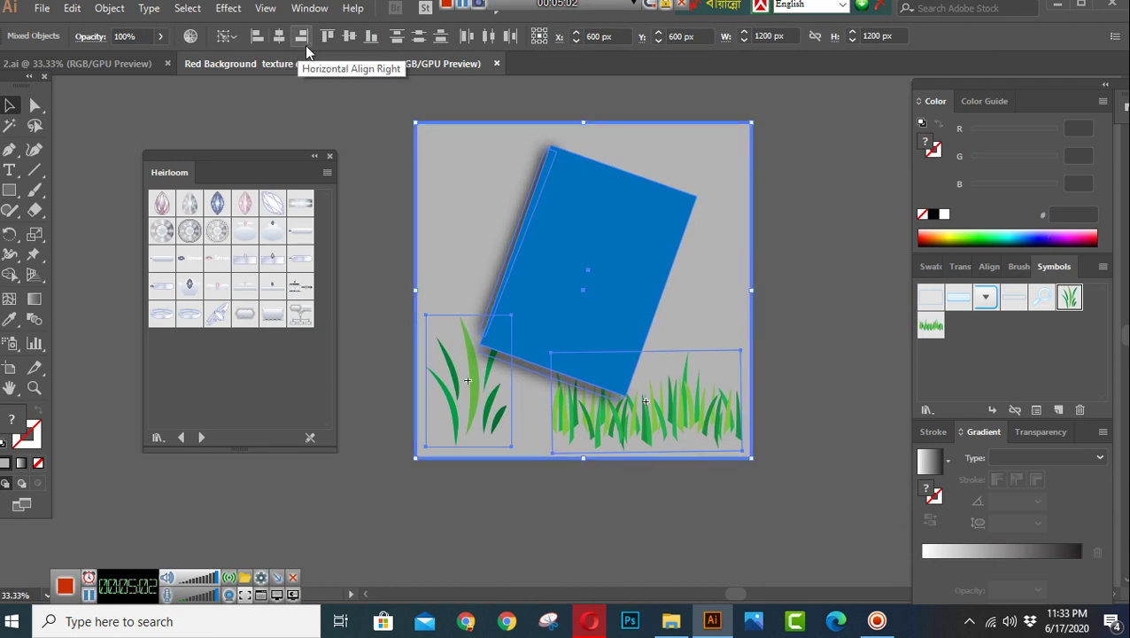
pyautogui.click(350, 36)
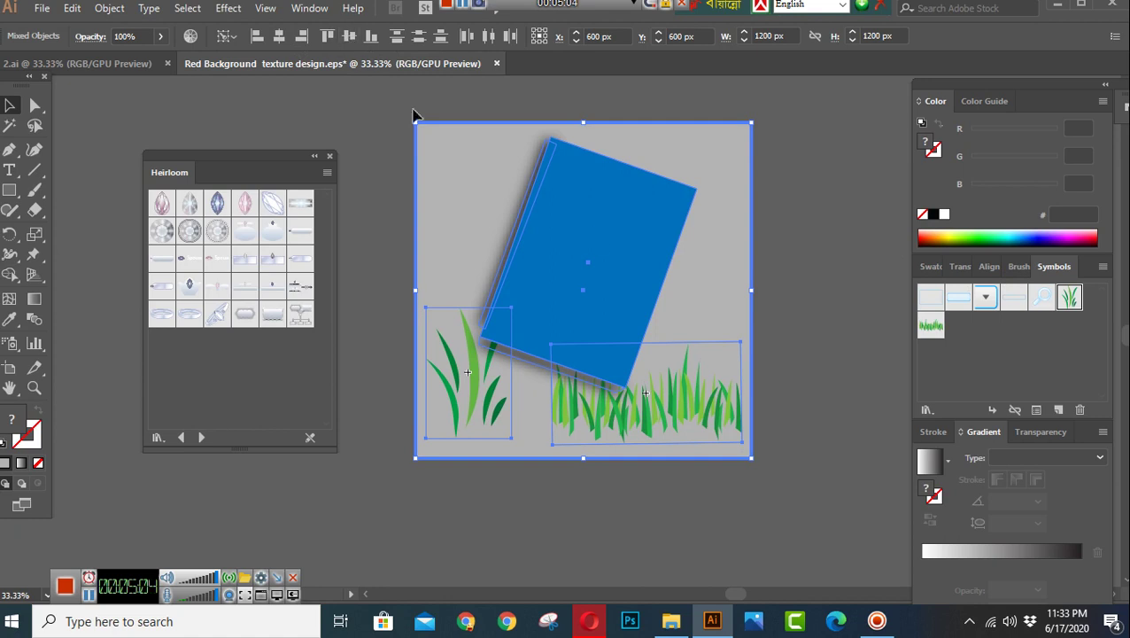
pyautogui.click(840, 345)
pyautogui.scroll(-2, 819, 262)
pyautogui.scroll(1, 807, 299)
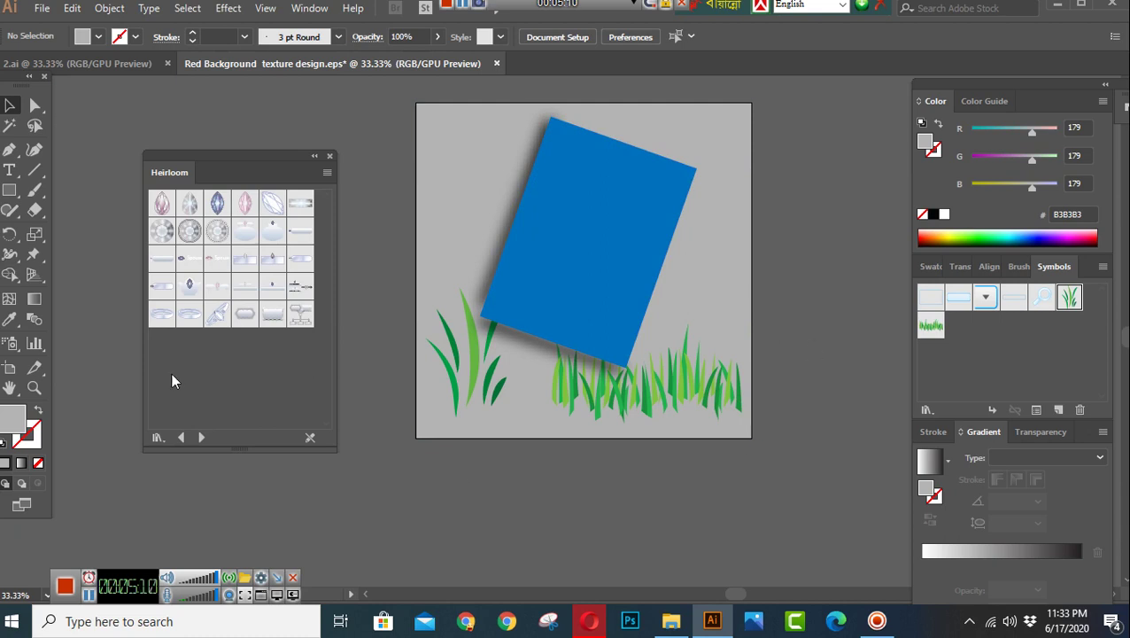
pyautogui.click(8, 170)
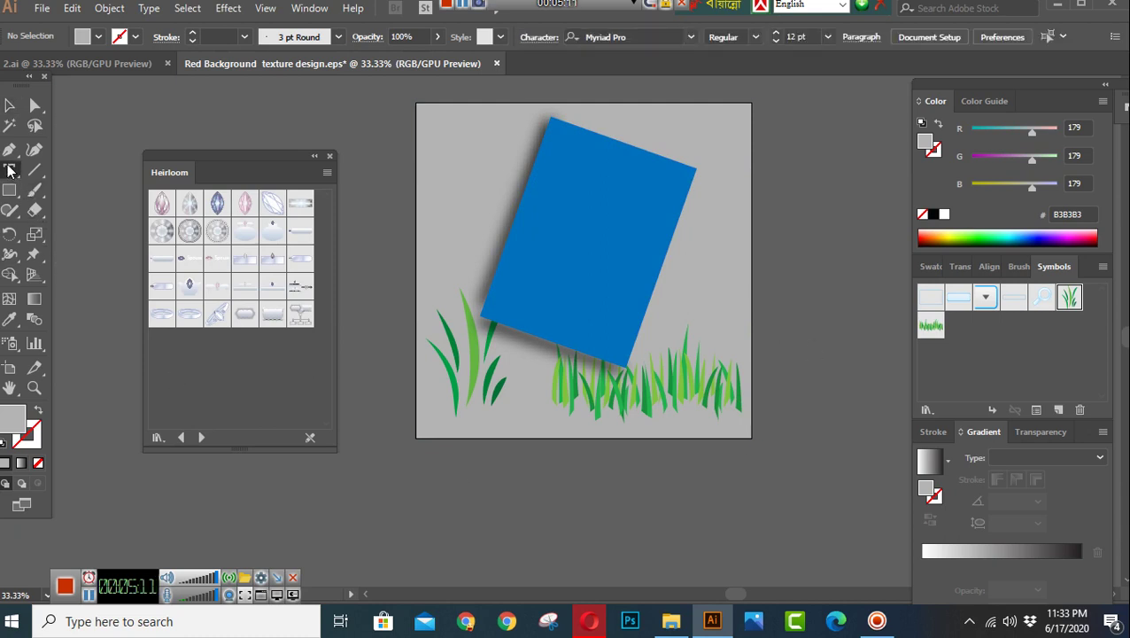
# Create a 72 pt text object reading 'FLYER MOCKUP' below the artboard.
pyautogui.click(573, 514)
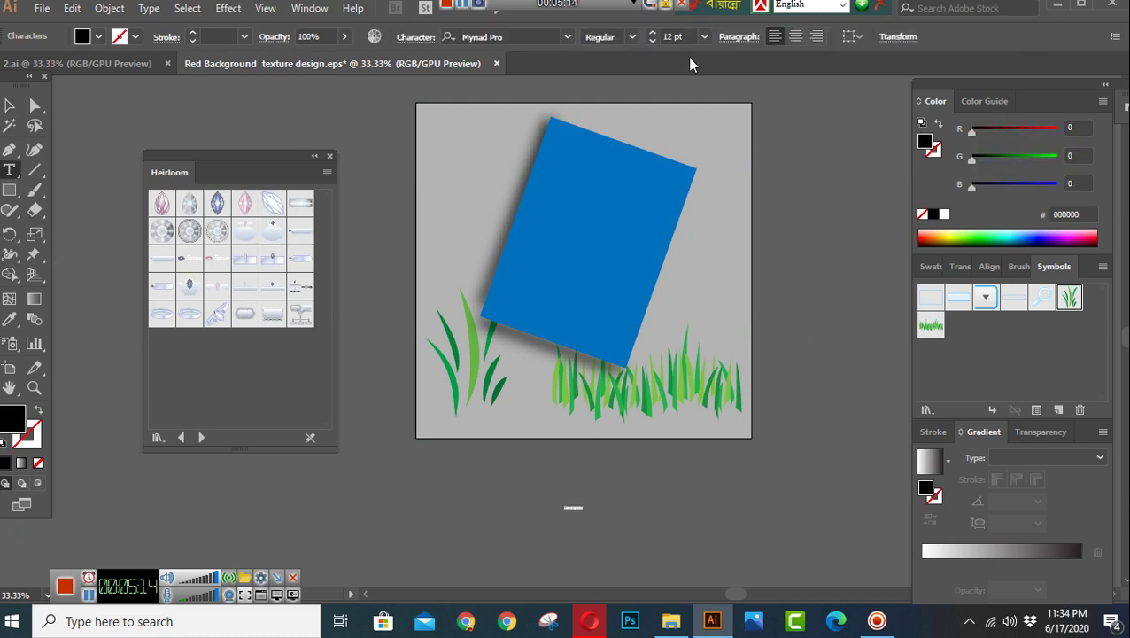
pyautogui.click(704, 38)
pyautogui.click(730, 335)
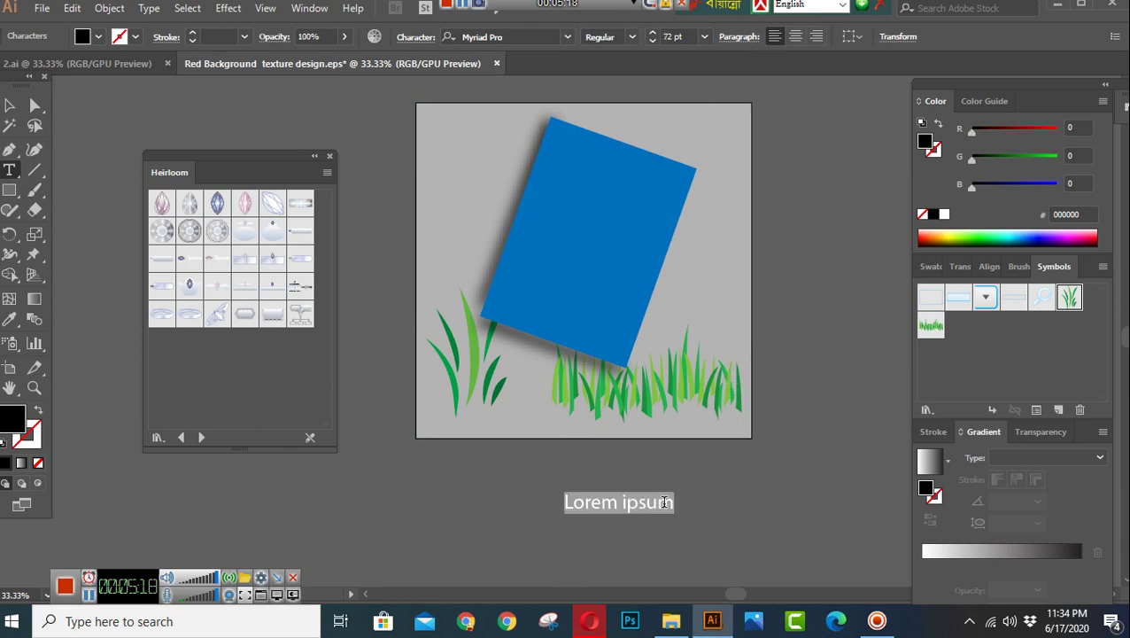
pyautogui.write('LFYE')
pyautogui.press('BackSpace')
pyautogui.press('BackSpace')
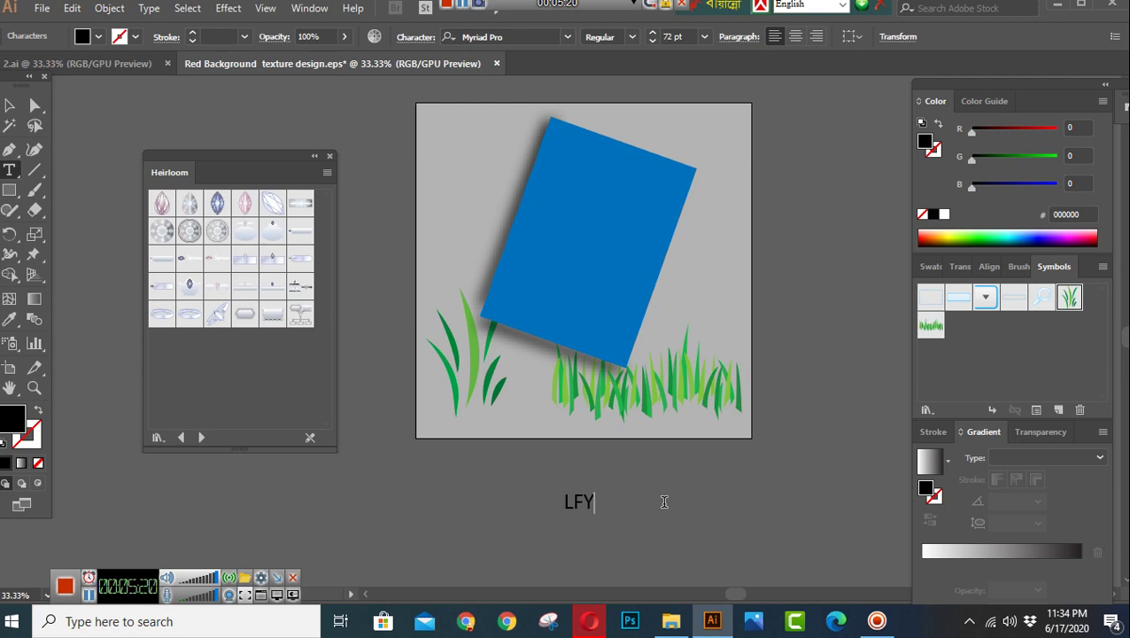
pyautogui.write('YER MOCKUP')
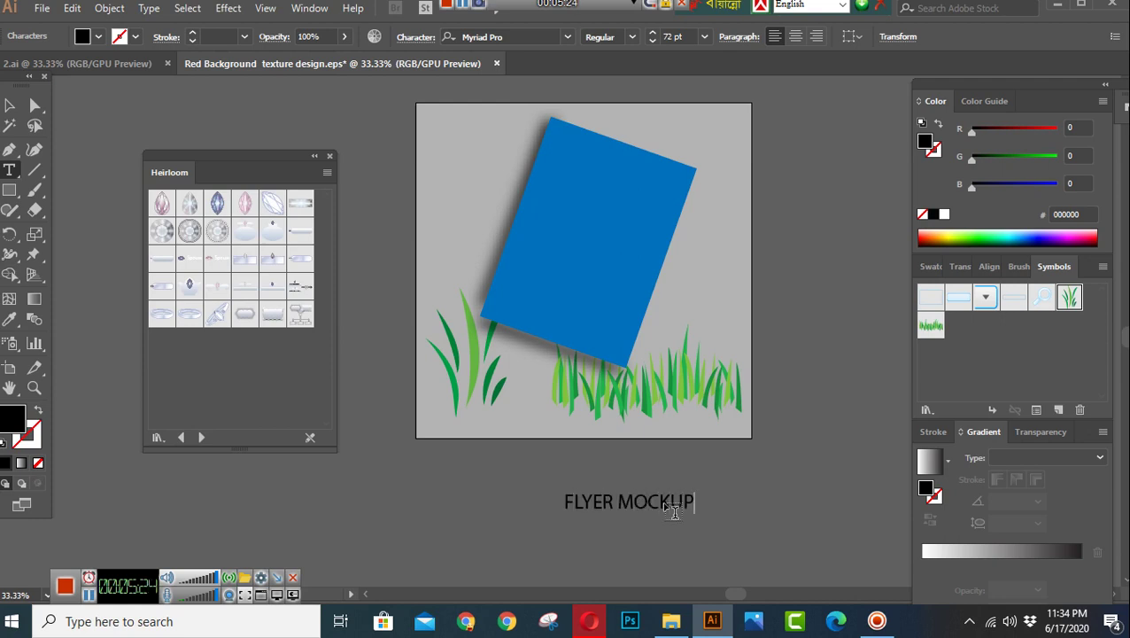
pyautogui.click(7, 106)
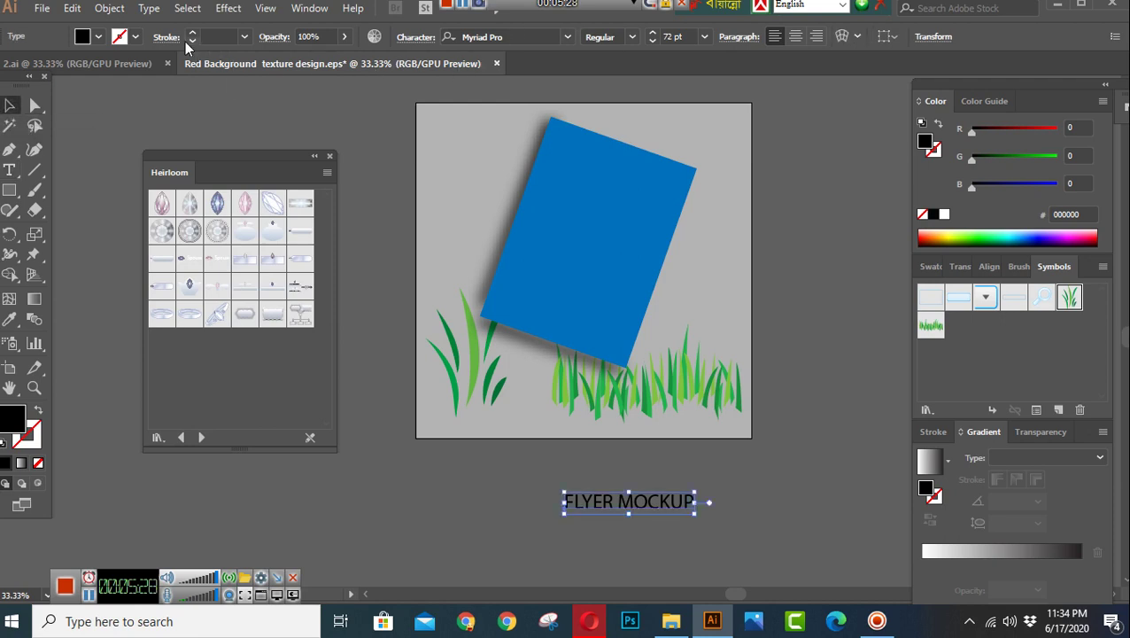
# Colour the title F2F2F2, set it in Algerian, and move it onto the blue flyer.
pyautogui.click(99, 38)
pyautogui.click(132, 127)
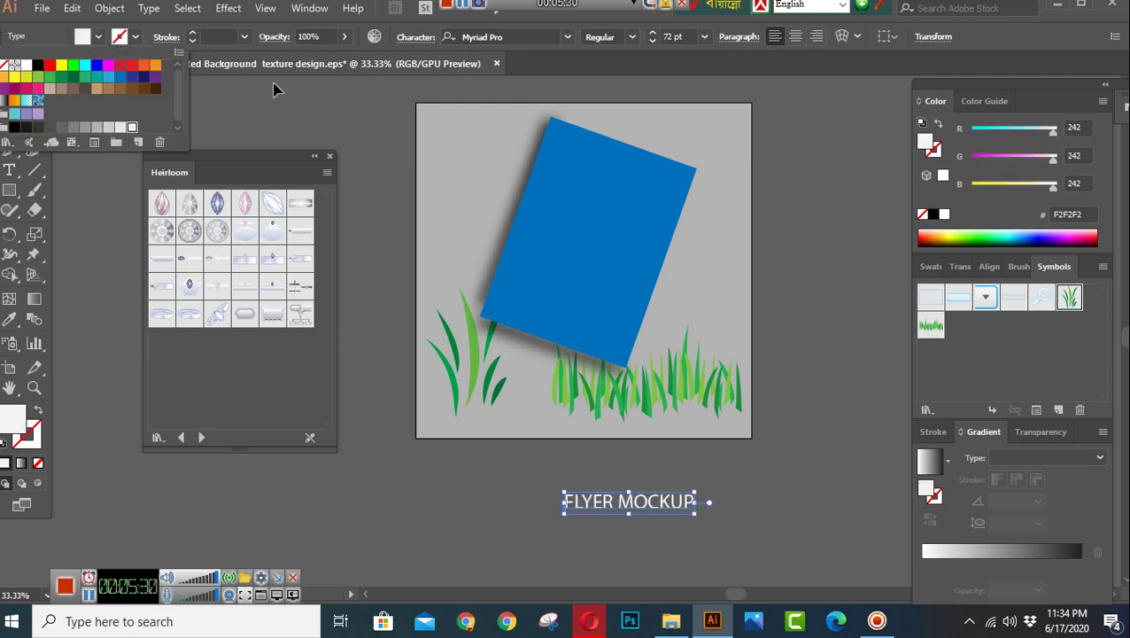
pyautogui.click(566, 39)
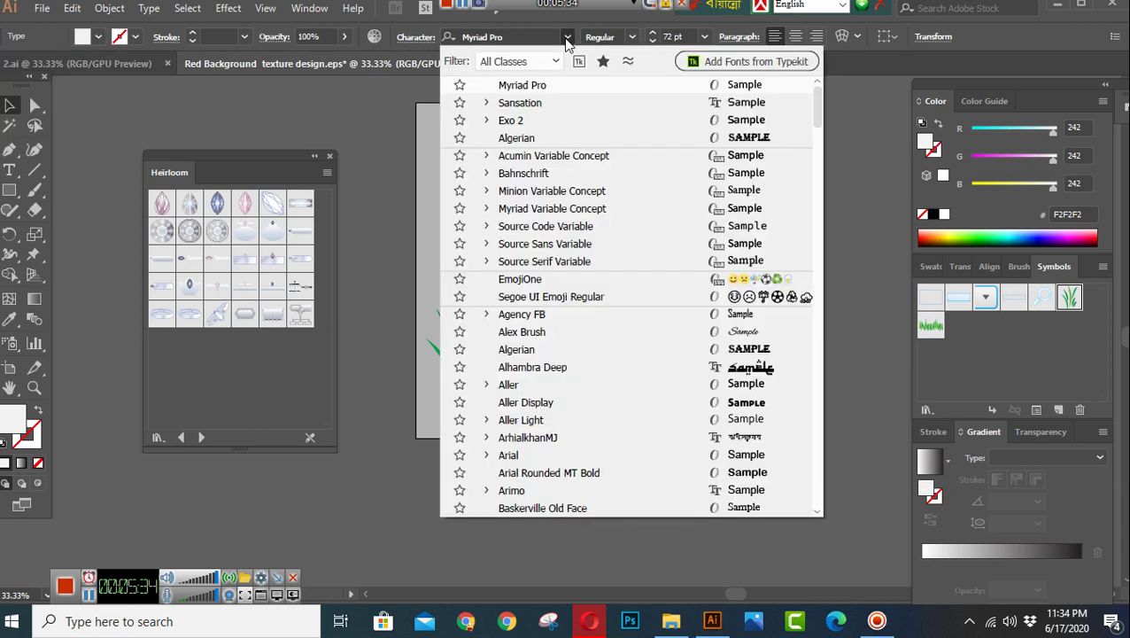
pyautogui.click(731, 138)
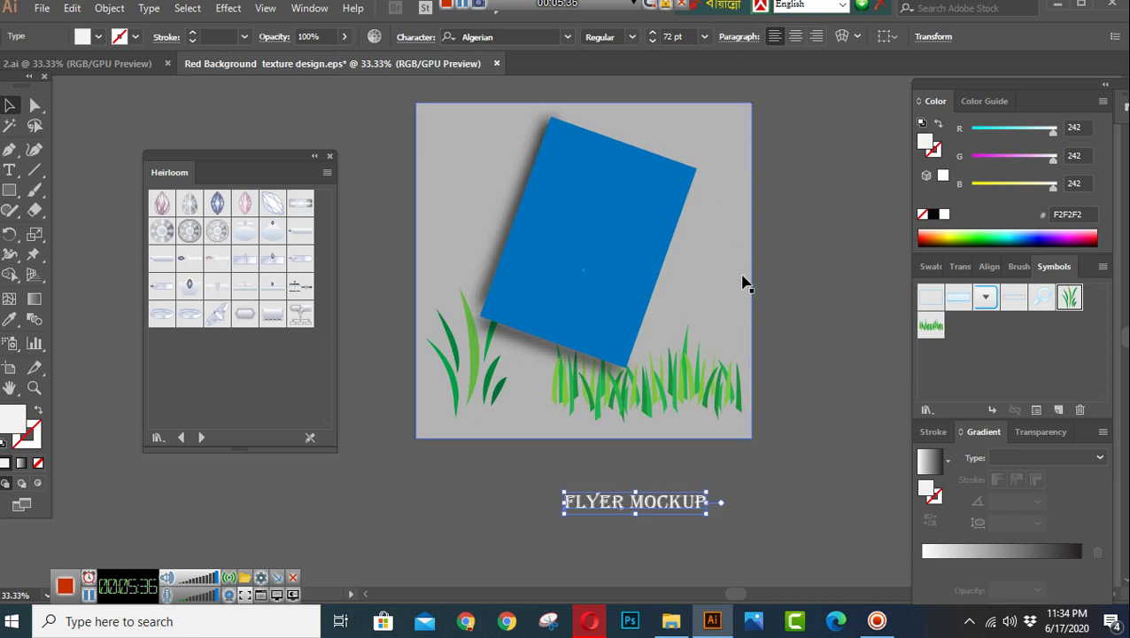
pyautogui.click(772, 468)
pyautogui.moveTo(694, 503); pyautogui.dragTo(640, 254)
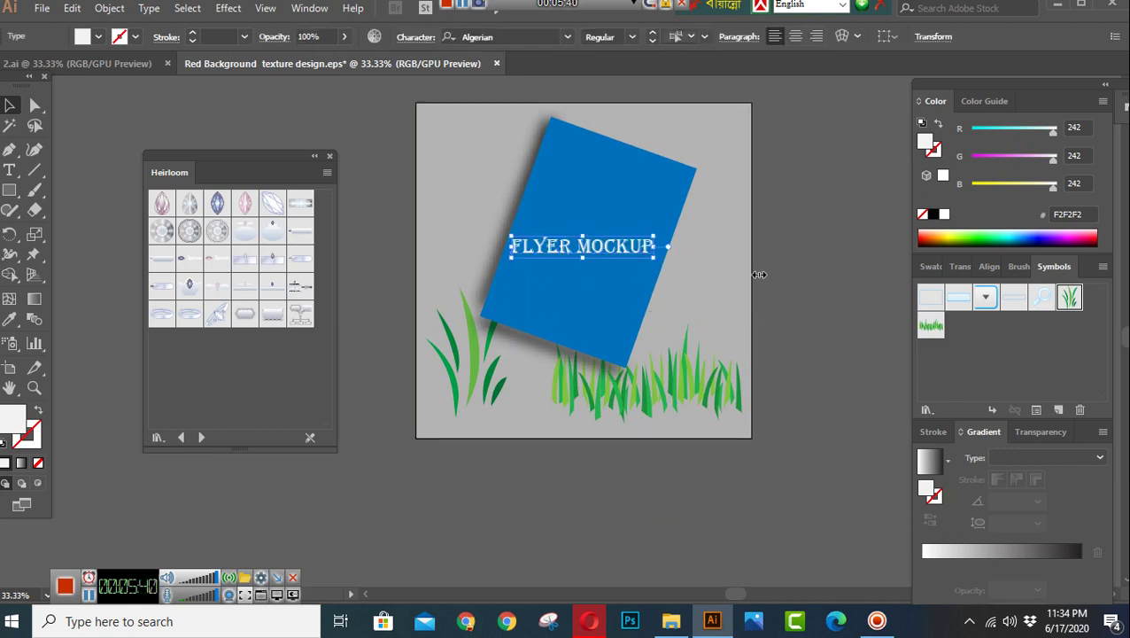
pyautogui.click(780, 248)
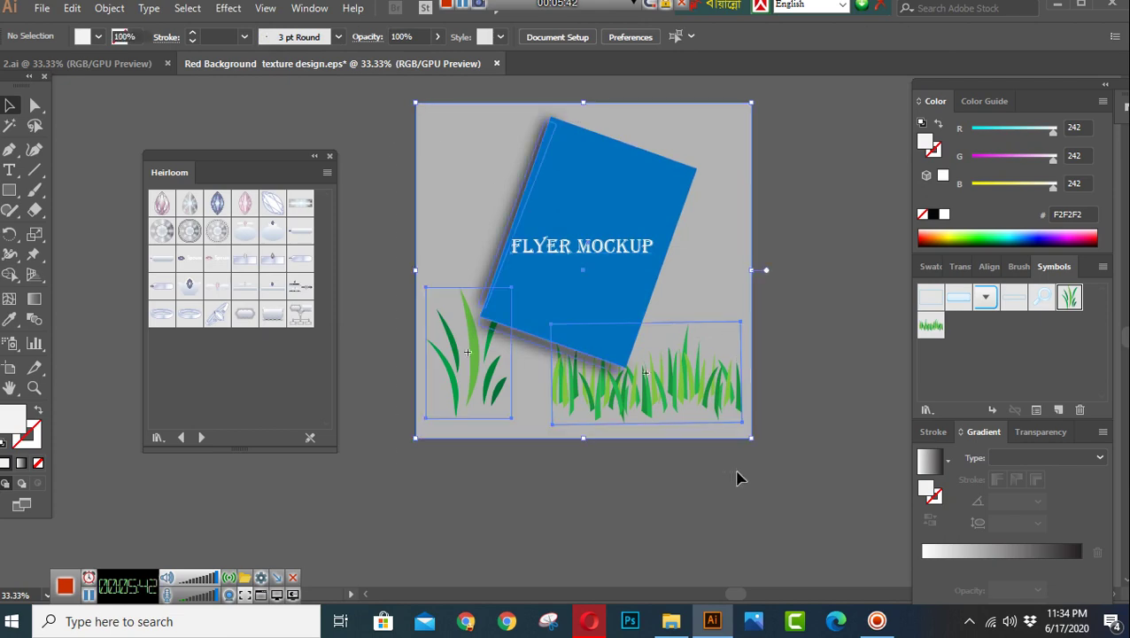
# Group all the artwork together and close the Heirloom symbol library.
pyautogui.moveTo(738, 476); pyautogui.dragTo(254, 105)
pyautogui.click(109, 8)
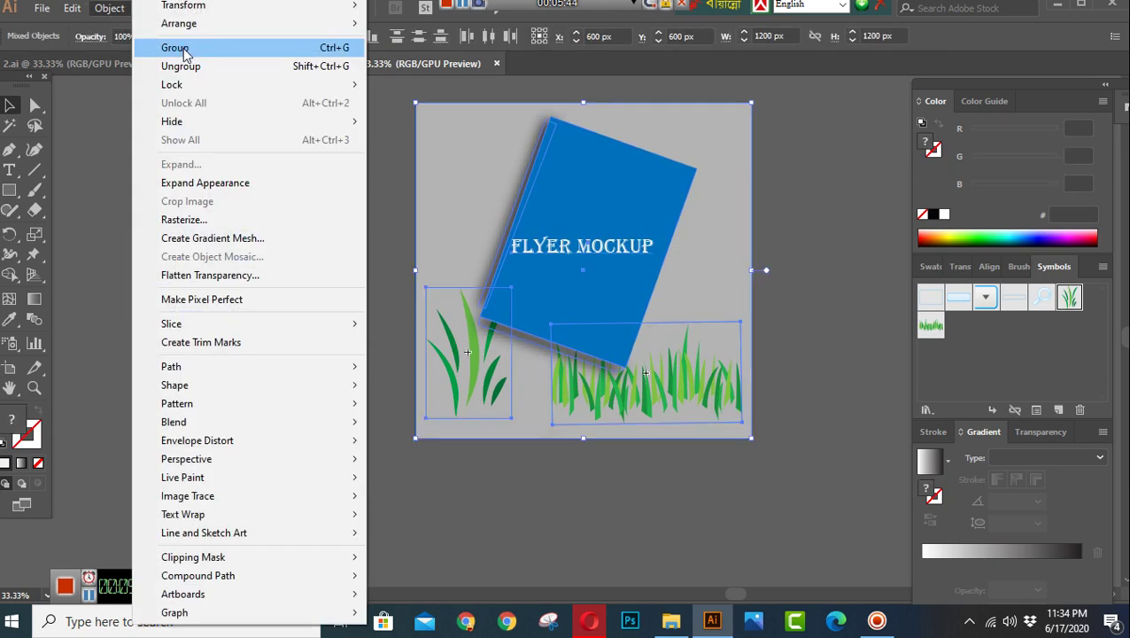
pyautogui.click(179, 46)
pyautogui.click(358, 177)
pyautogui.click(330, 156)
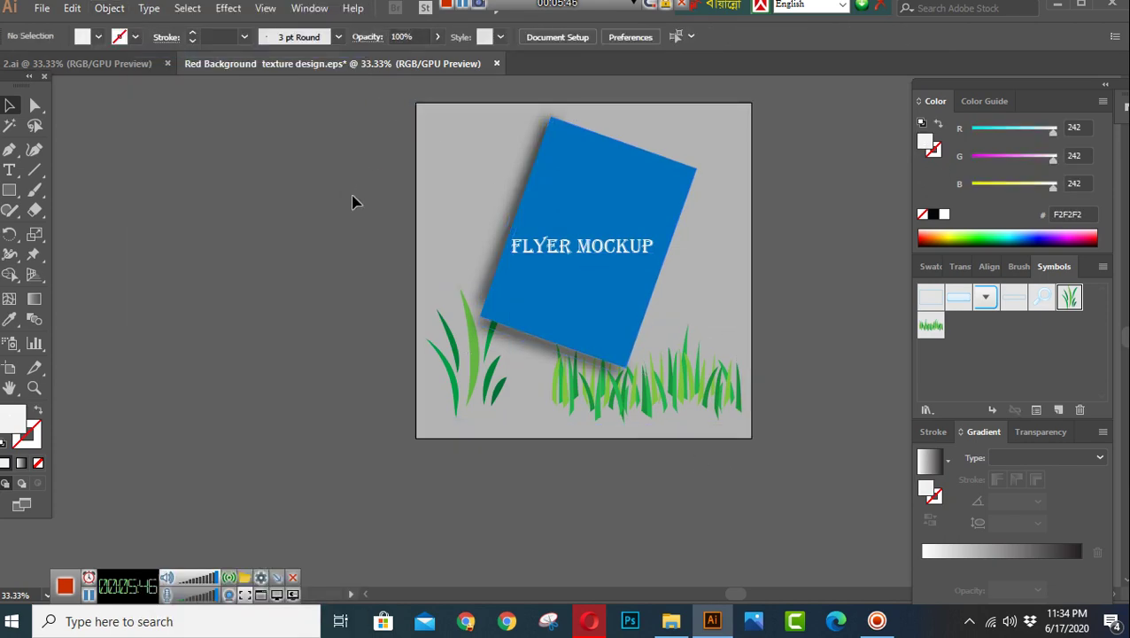
pyautogui.scroll(-1, 360, 212)
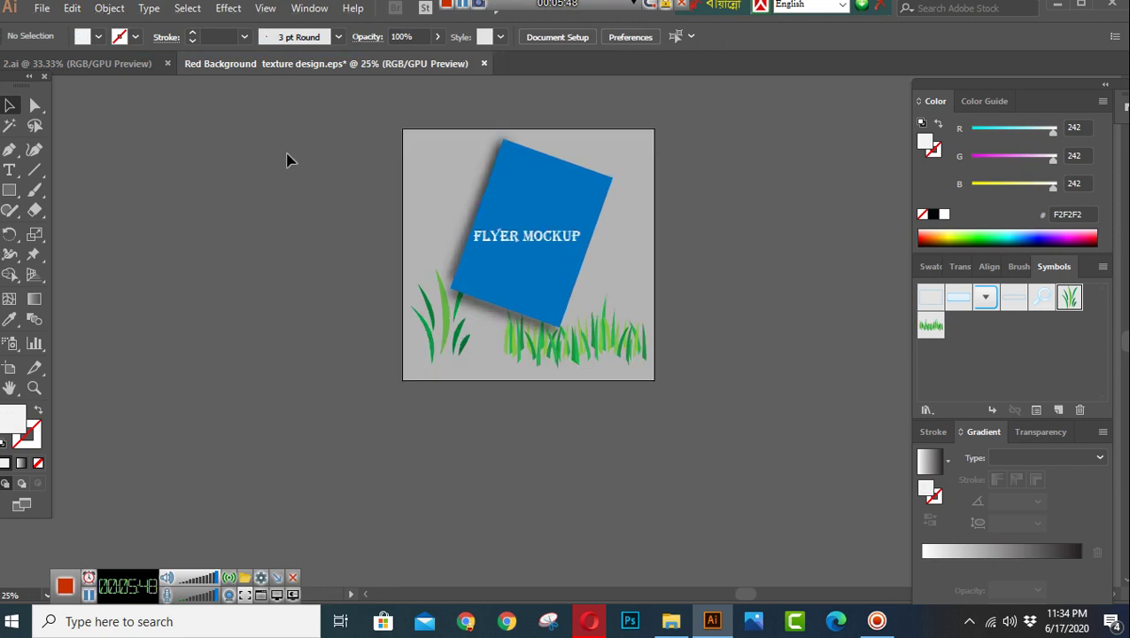
pyautogui.hotkey('ctrl', 'a')
pyautogui.click(660, 373)
# Expand the group's appearance, then expand the grass and title into plain paths.
pyautogui.hotkey('ctrl', 'a')
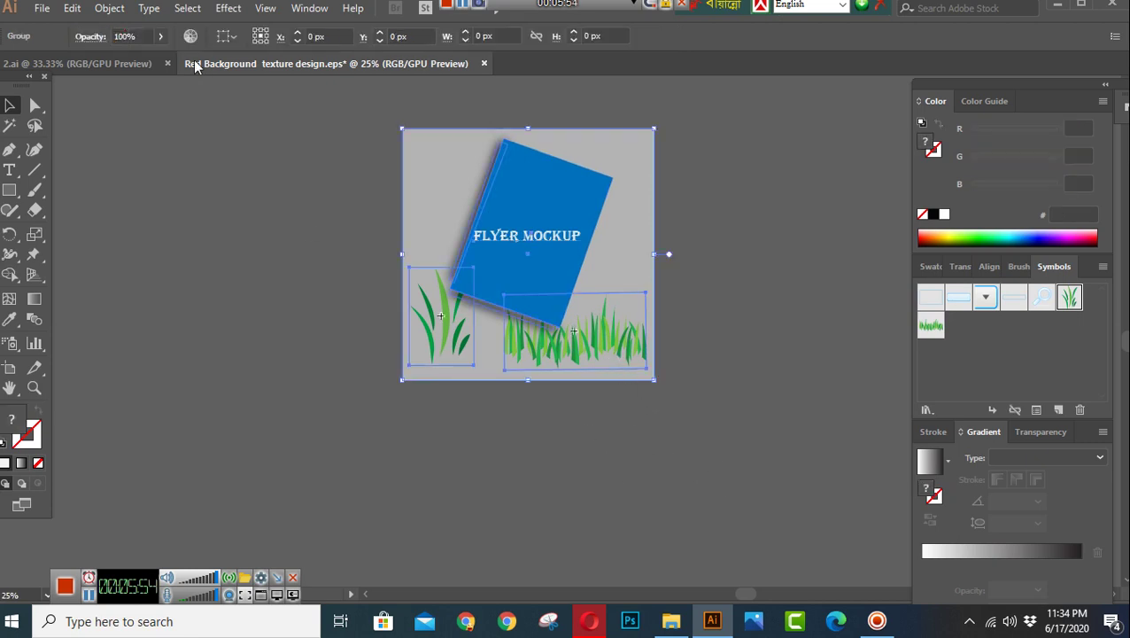
pyautogui.click(123, 10)
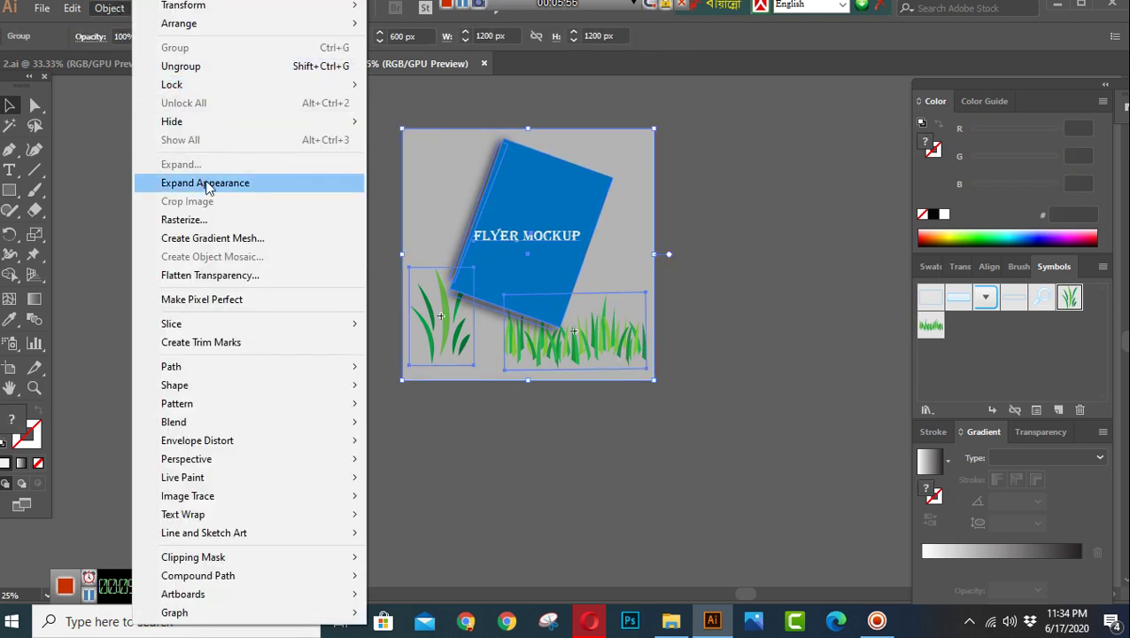
pyautogui.click(206, 183)
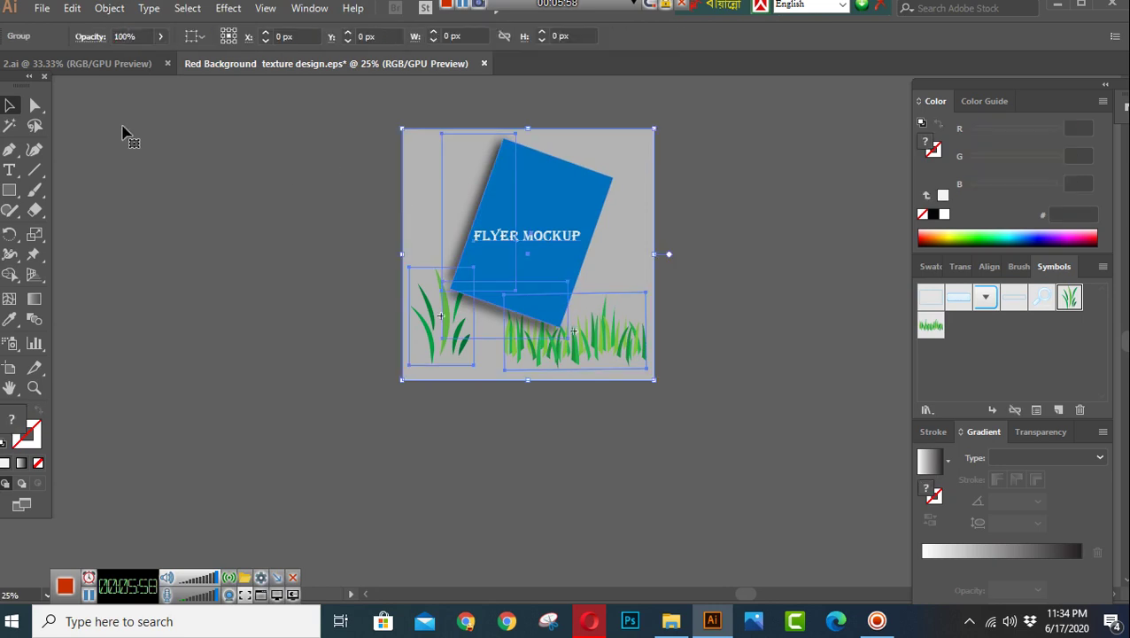
pyautogui.click(109, 8)
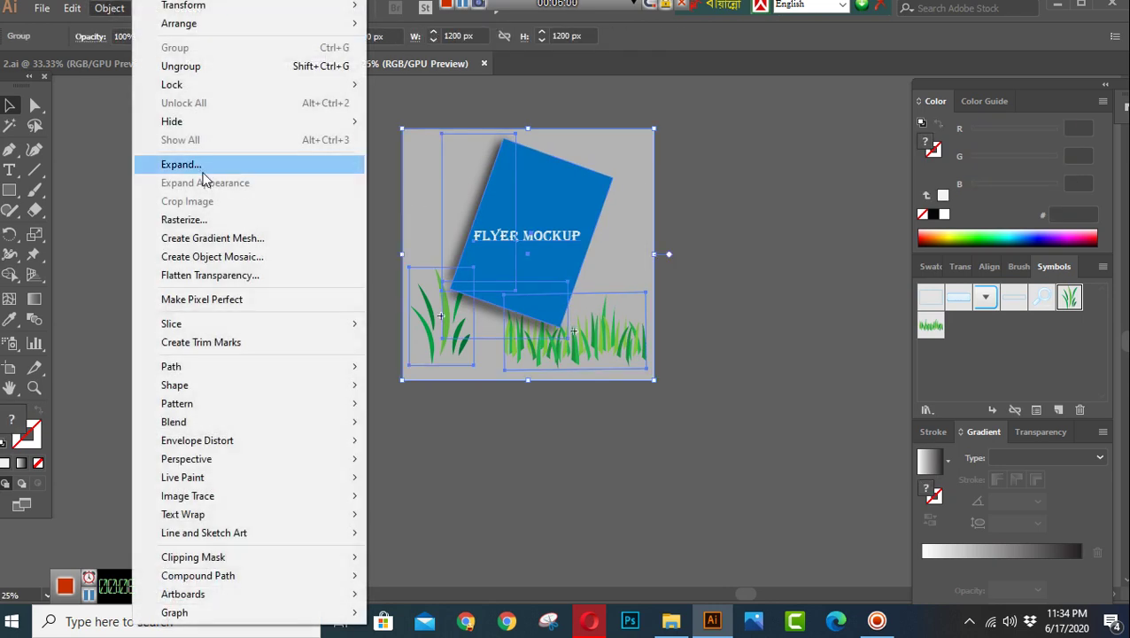
pyautogui.click(203, 166)
pyautogui.click(513, 407)
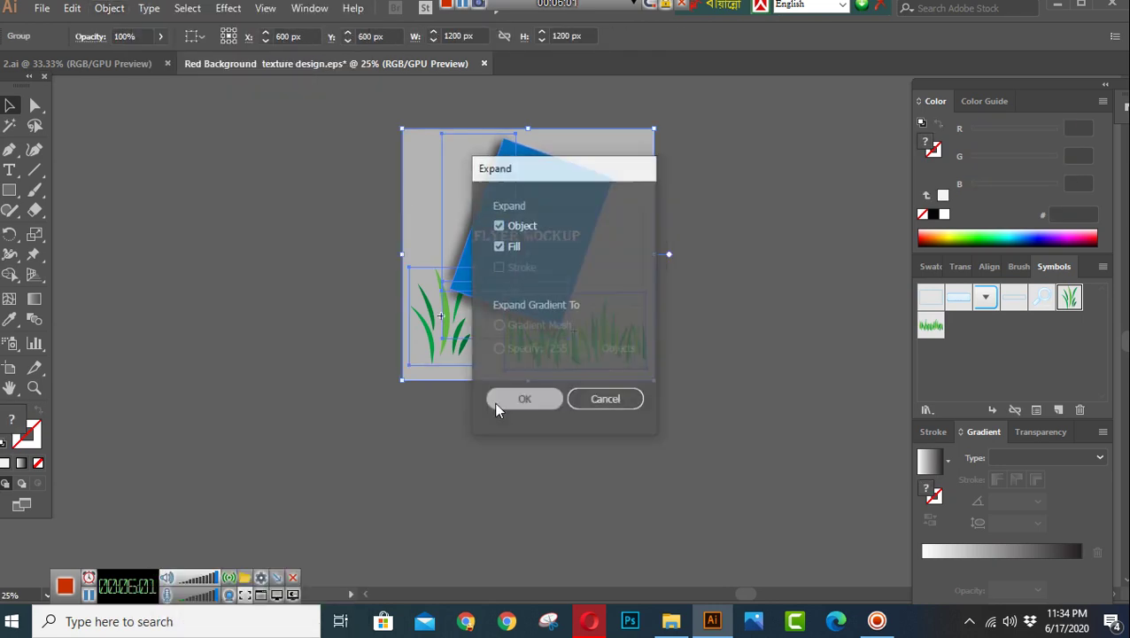
pyautogui.click(245, 266)
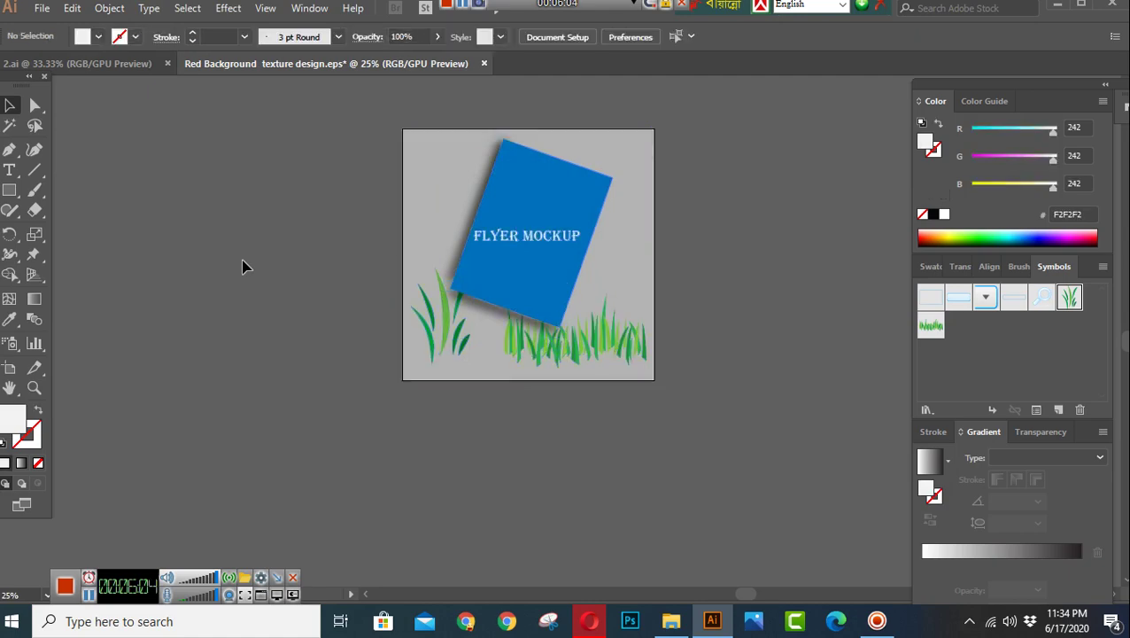
pyautogui.click(42, 8)
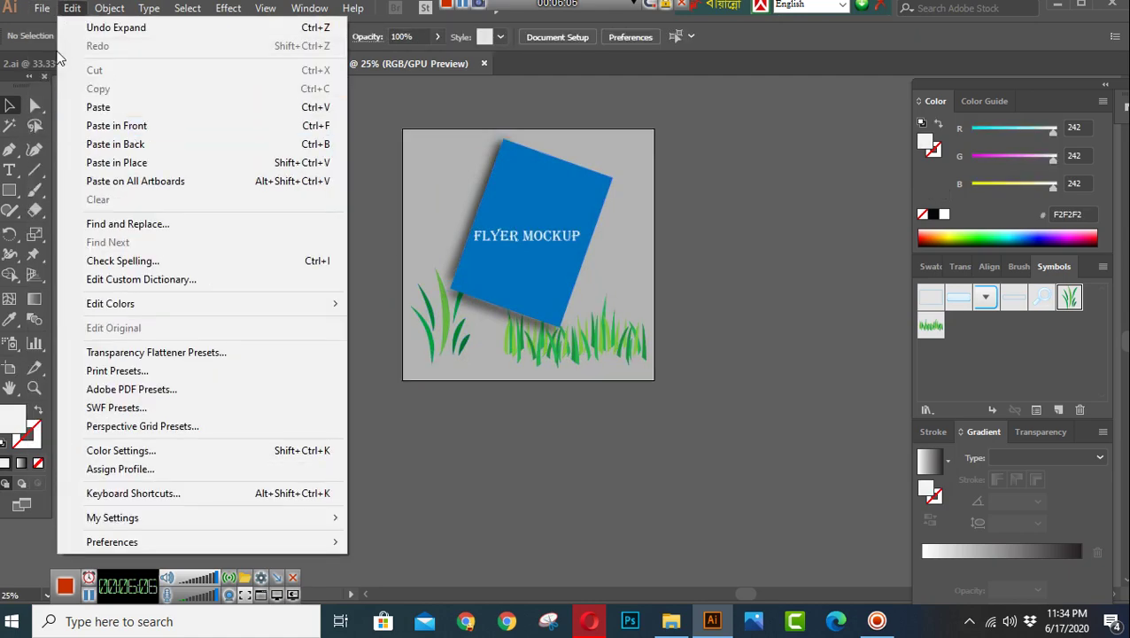
# Create and open a new '28. MOCKUP' folder inside png free for saving.
pyautogui.click(89, 162)
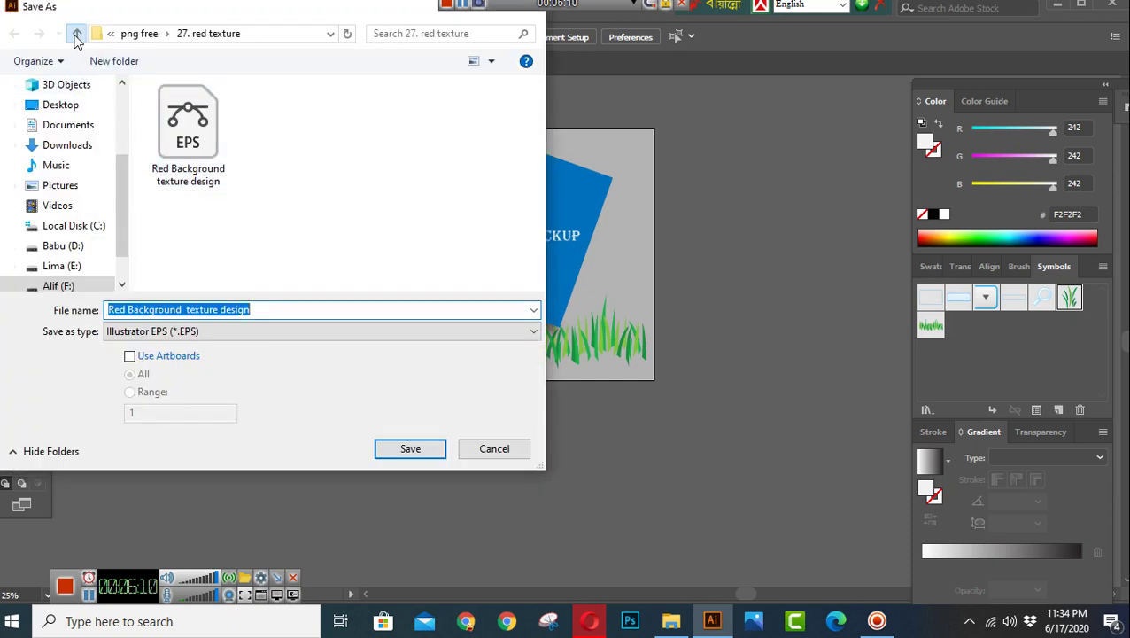
pyautogui.click(76, 34)
pyautogui.scroll(-3, 318, 171)
pyautogui.scroll(-3, 327, 189)
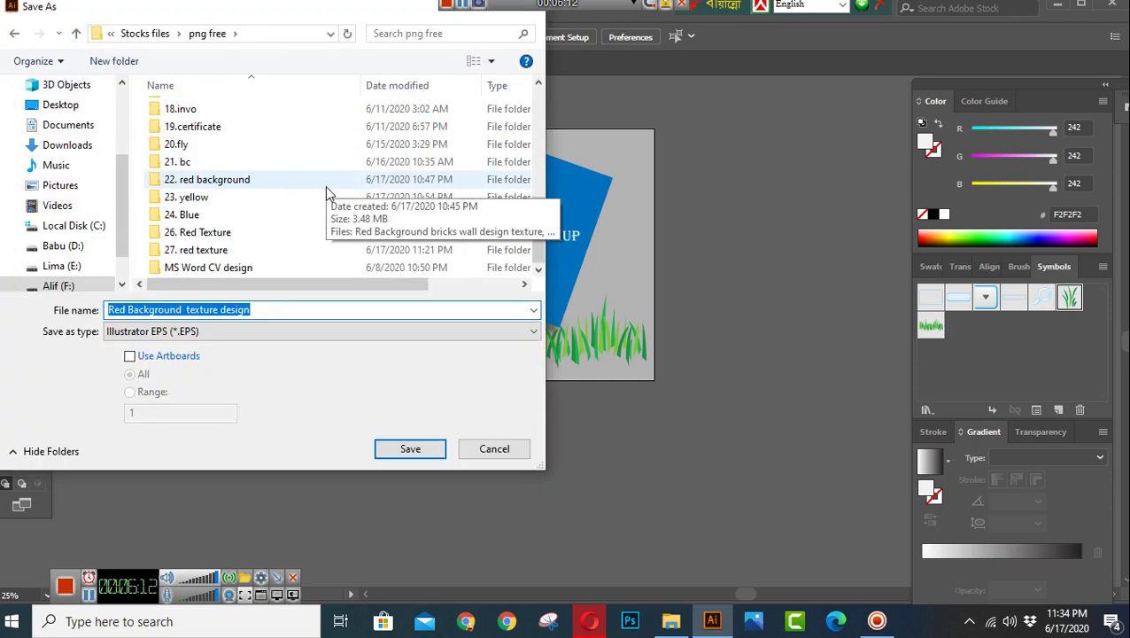
pyautogui.click(121, 63)
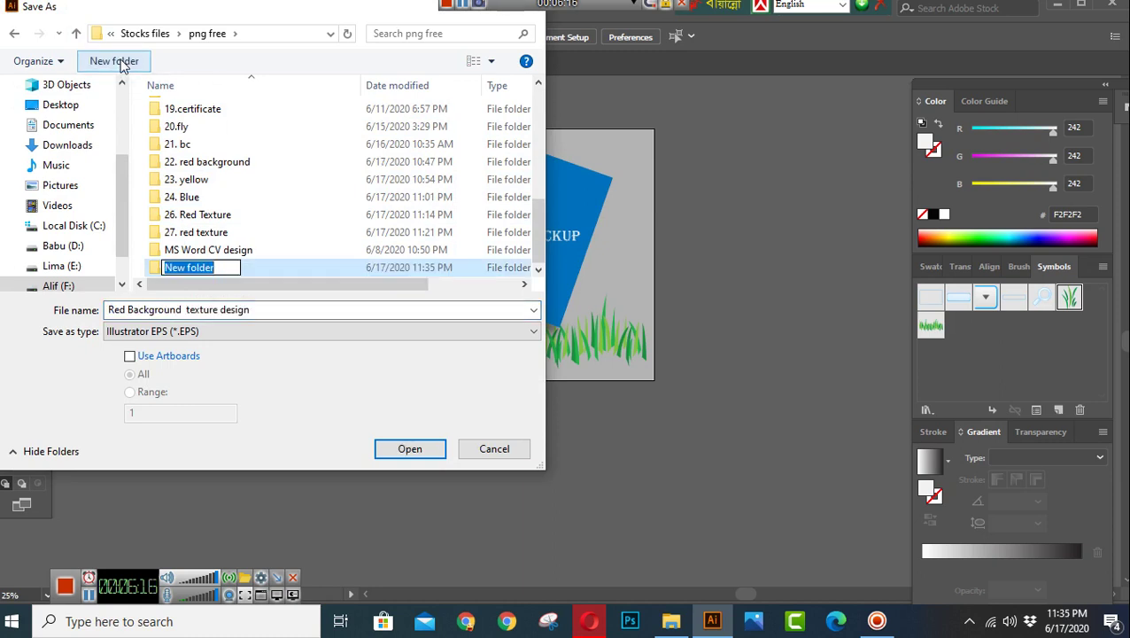
pyautogui.write('28.')
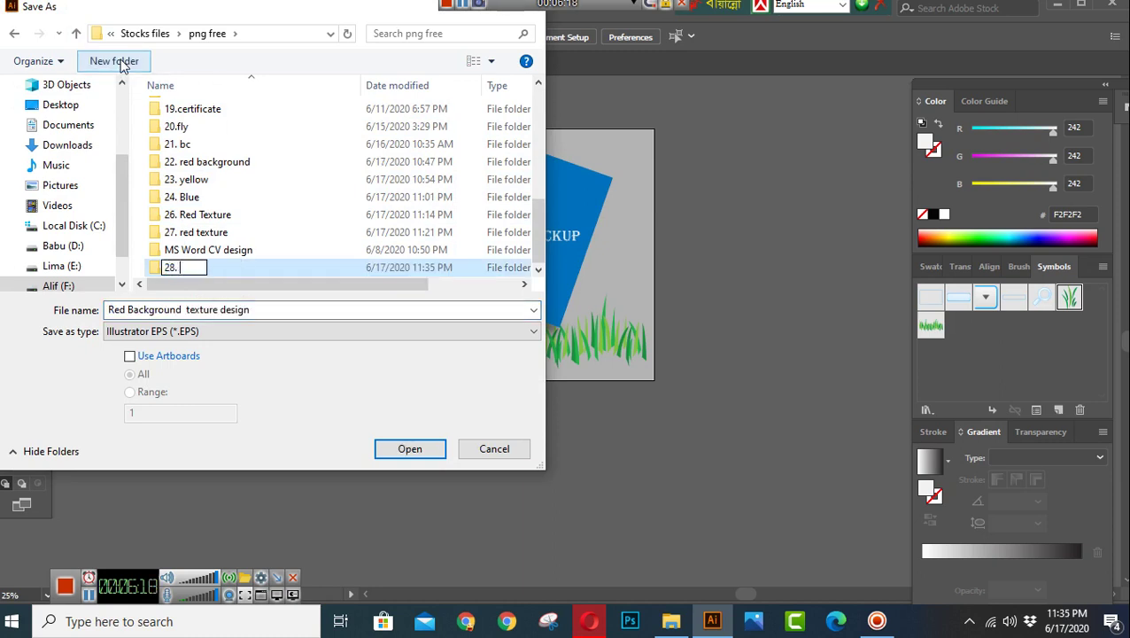
pyautogui.write(' MOU')
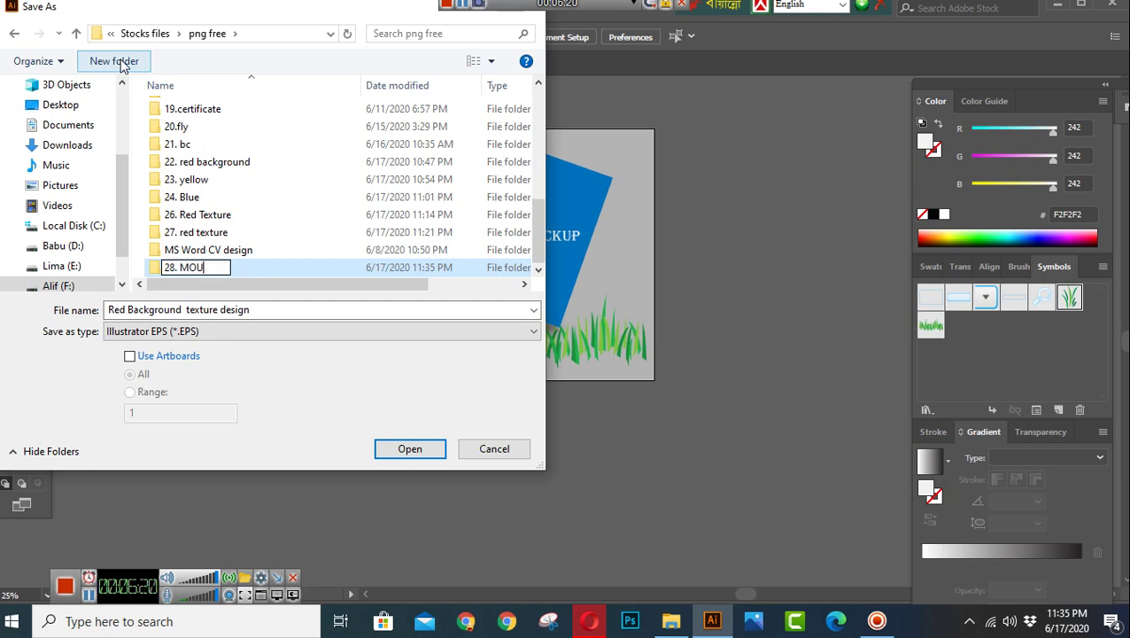
pyautogui.write('CKU')
pyautogui.press('BackSpace')
pyautogui.press('BackSpace')
pyautogui.press('BackSpace')
pyautogui.press('BackSpace')
pyautogui.write('CKUP')
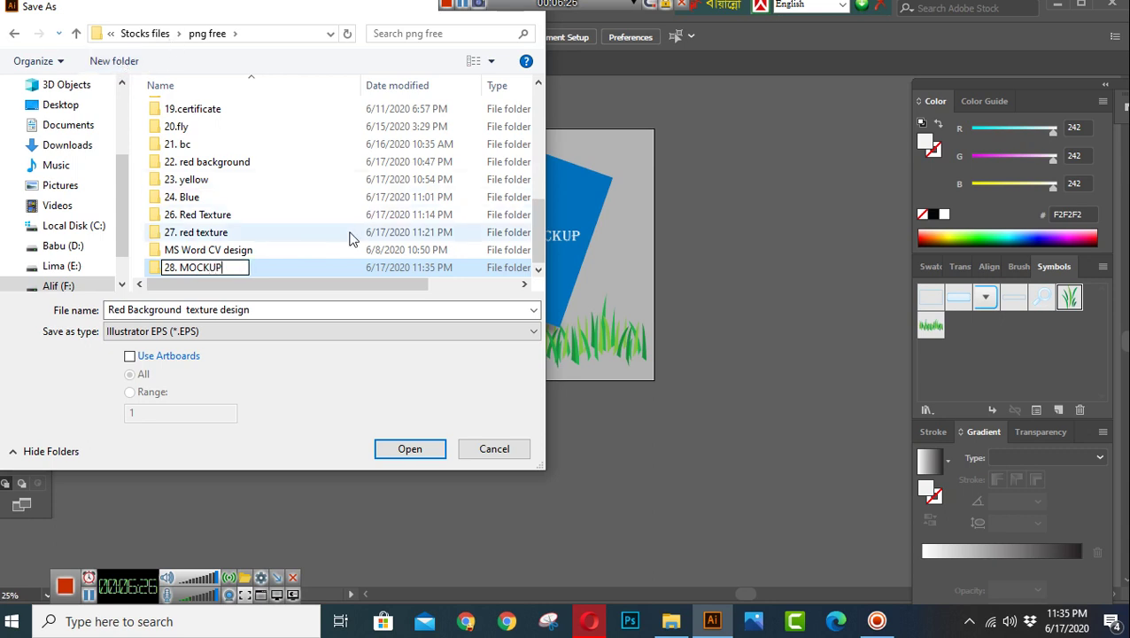
pyautogui.click(325, 213)
pyautogui.doubleClick(212, 250)
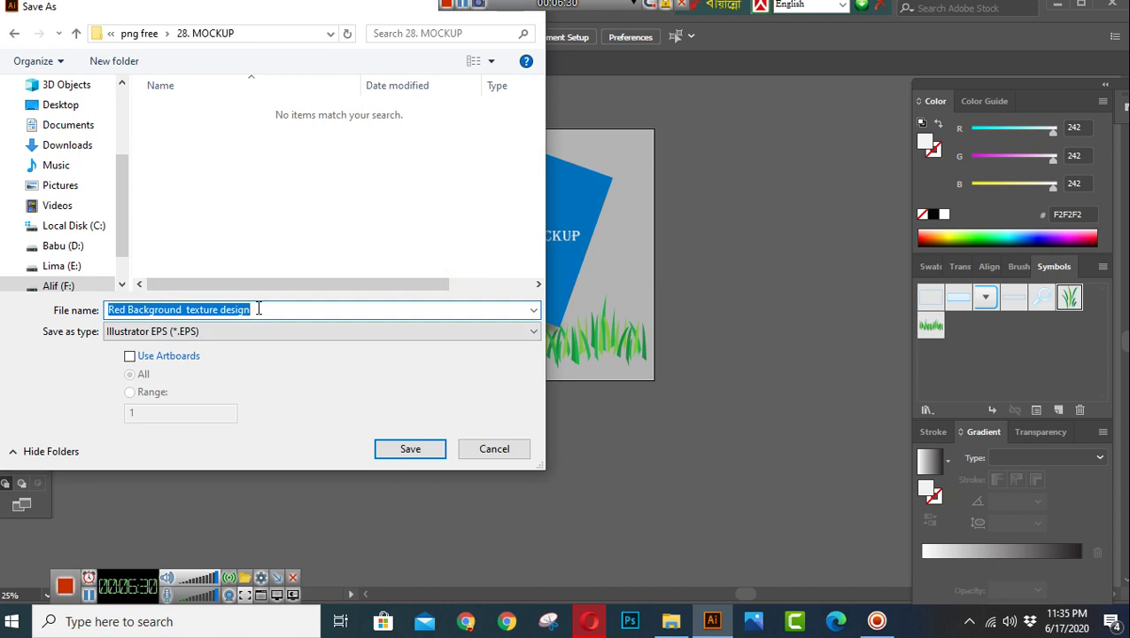
# Save as 'Corporate Flyer Mockup design Template' EPS in Illustrator CS6 version.
pyautogui.write('cO')
pyautogui.press('BackSpace')
pyautogui.press('BackSpace')
pyautogui.press('BackSpace')
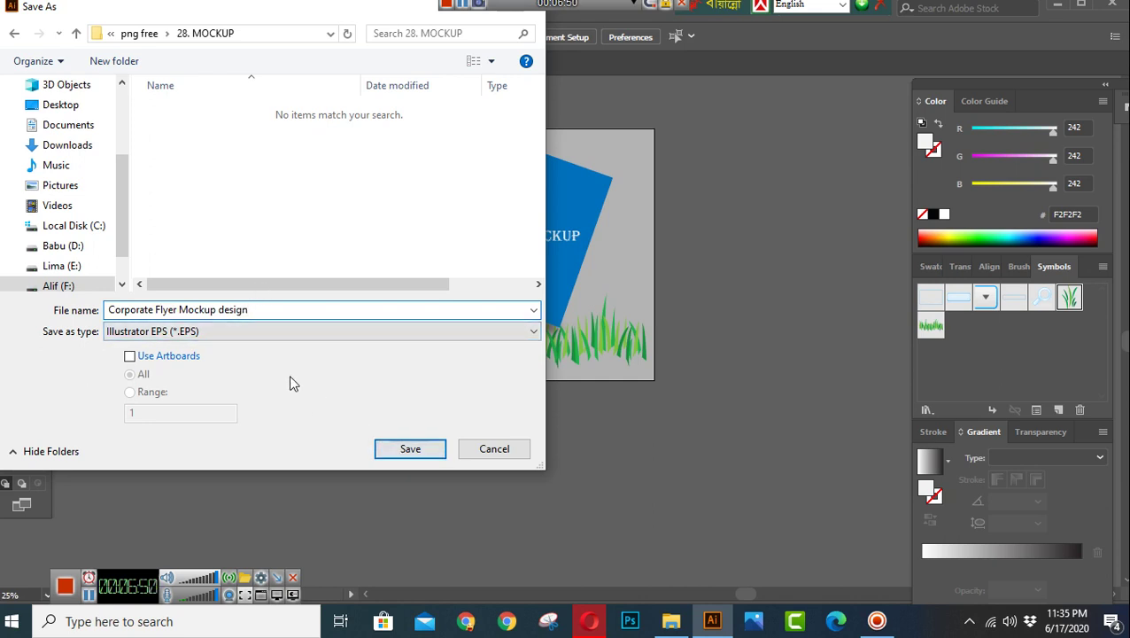
pyautogui.write('Template')
pyautogui.click(398, 449)
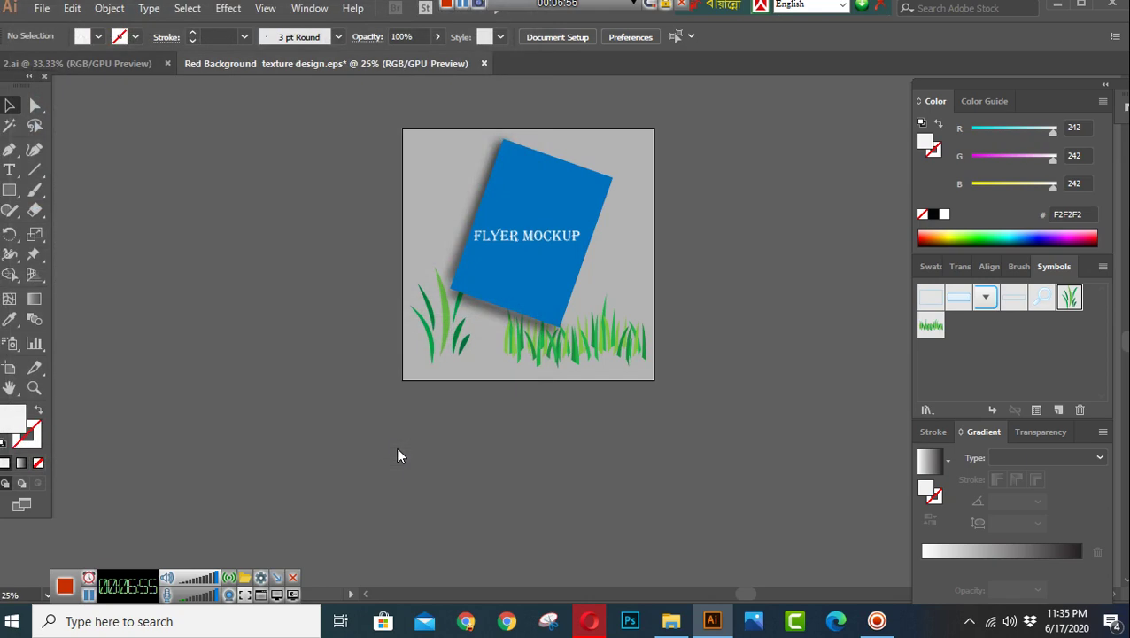
pyautogui.click(529, 78)
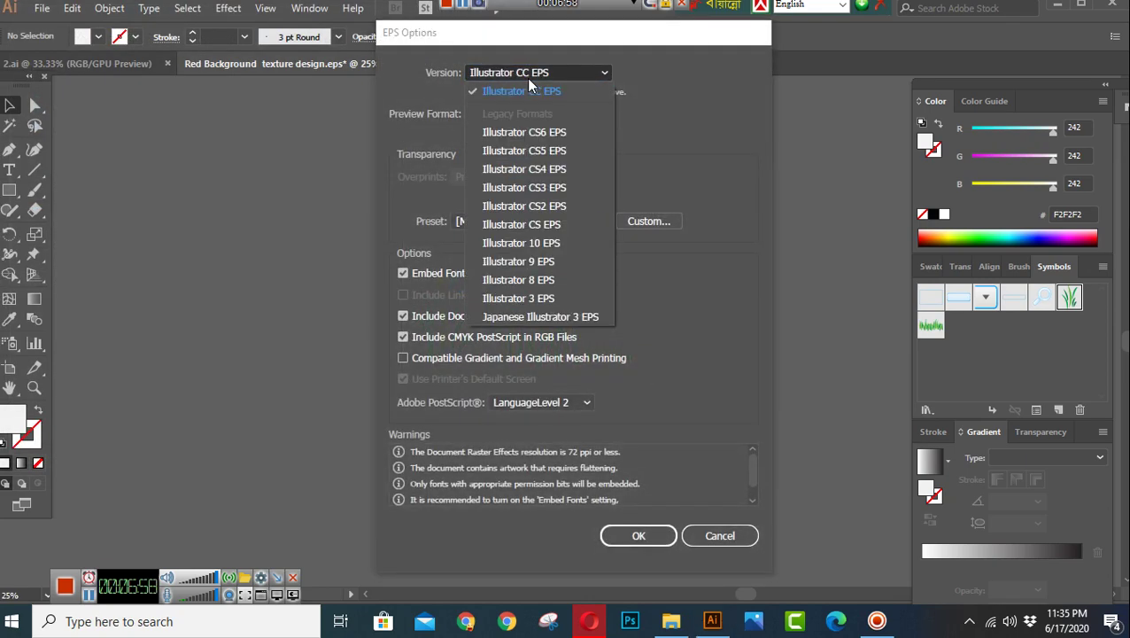
pyautogui.click(571, 133)
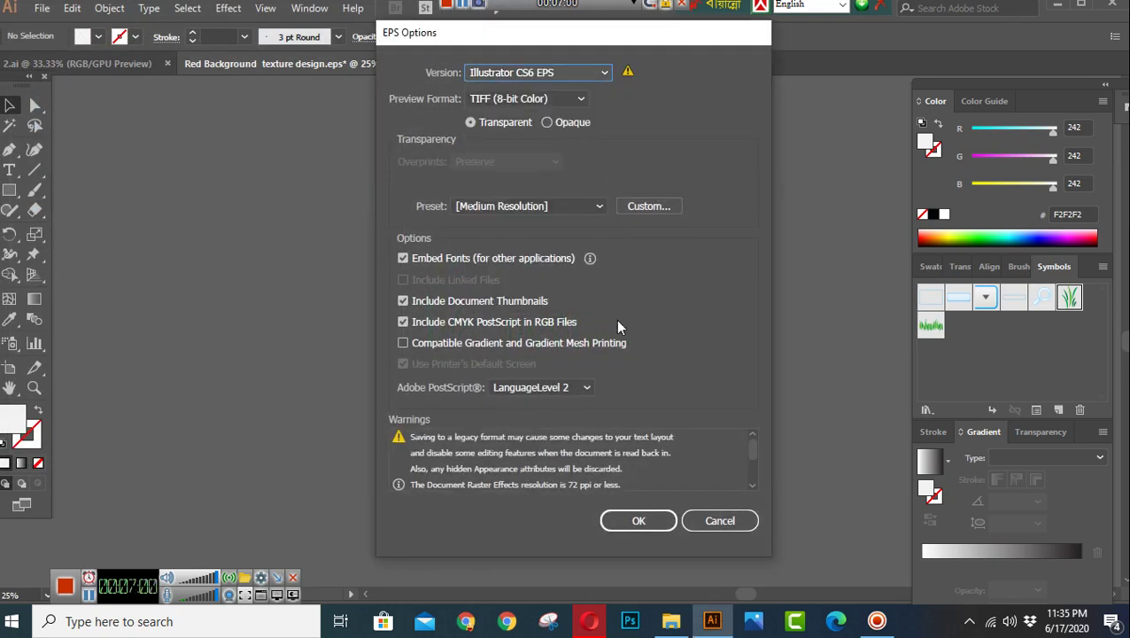
pyautogui.click(641, 520)
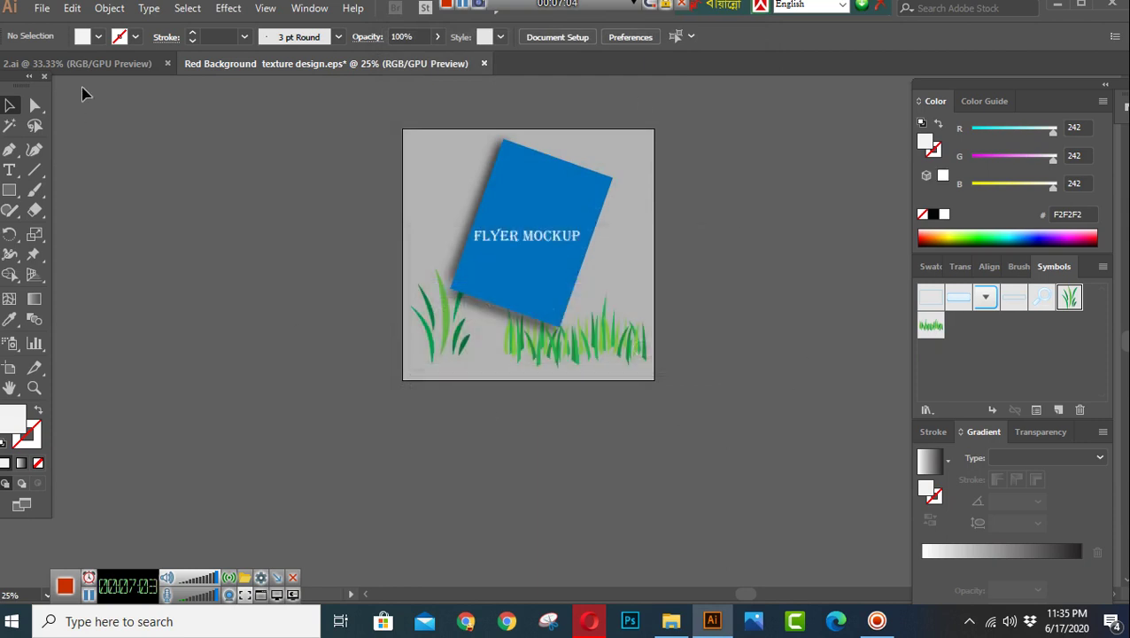
# Export the flyer as a transparent 300 ppi PNG into the 28. MOCKUP folder.
pyautogui.click(42, 8)
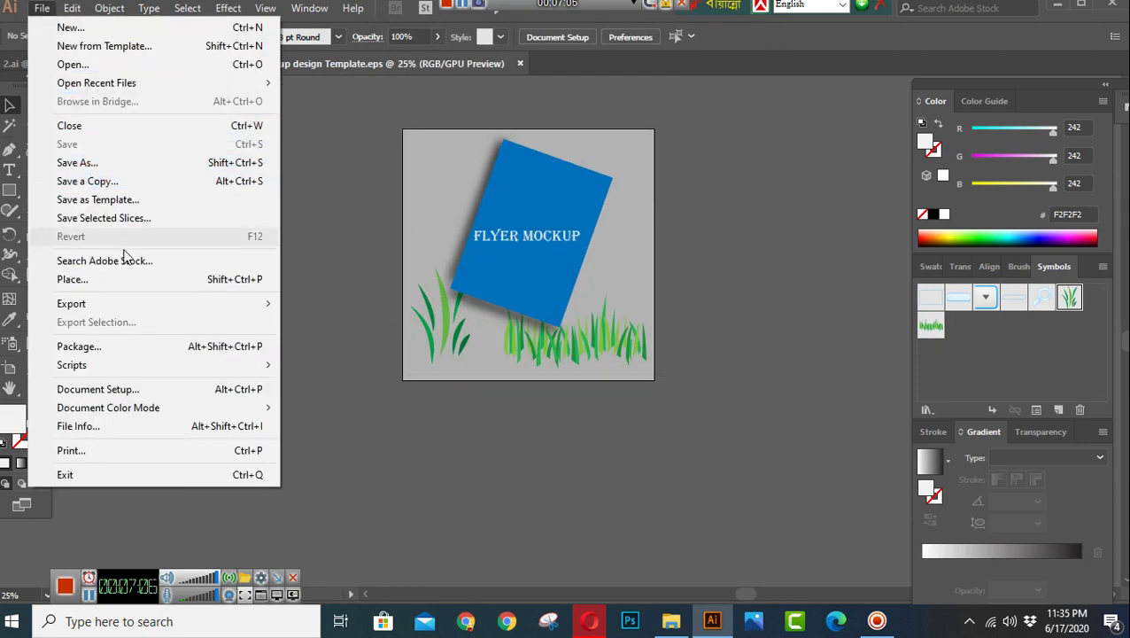
pyautogui.moveTo(72, 303)
pyautogui.click(276, 322)
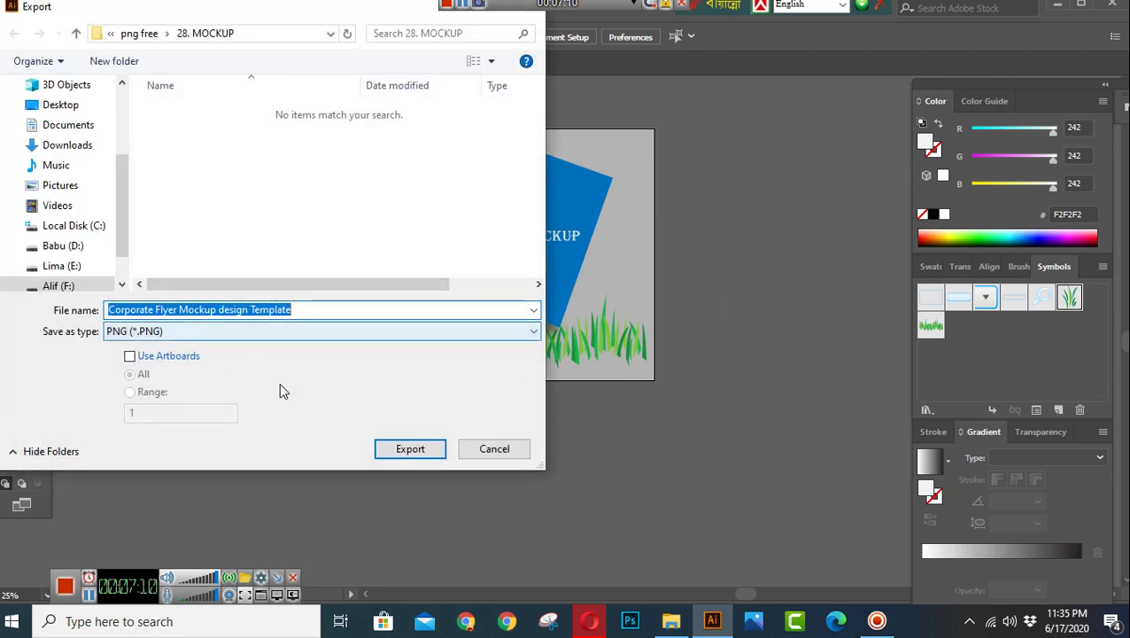
pyautogui.click(407, 450)
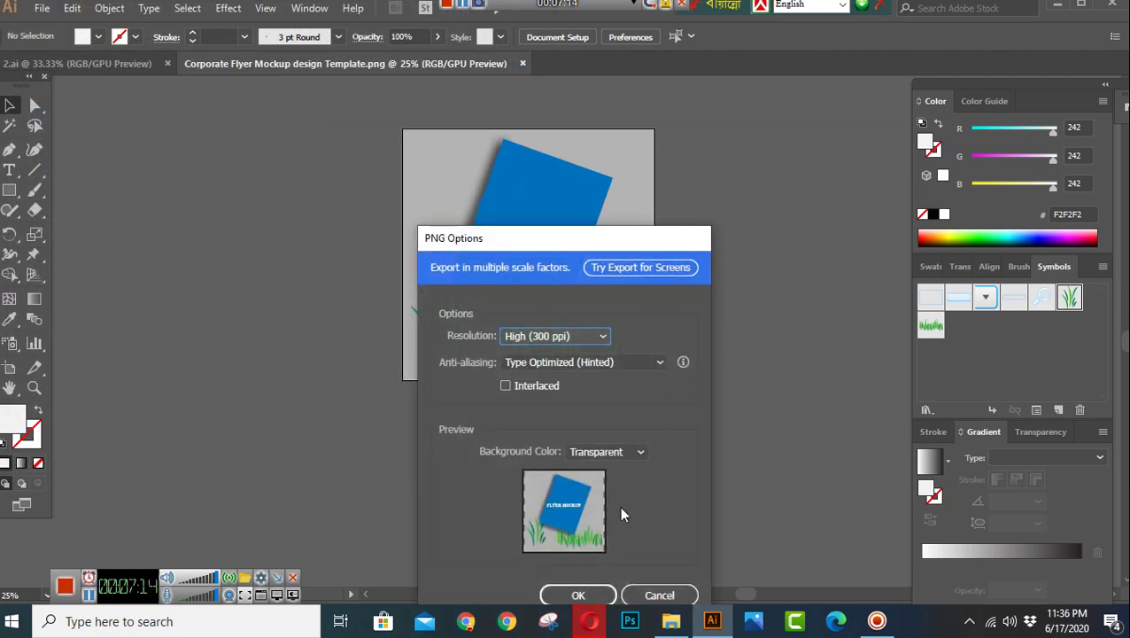
pyautogui.click(577, 595)
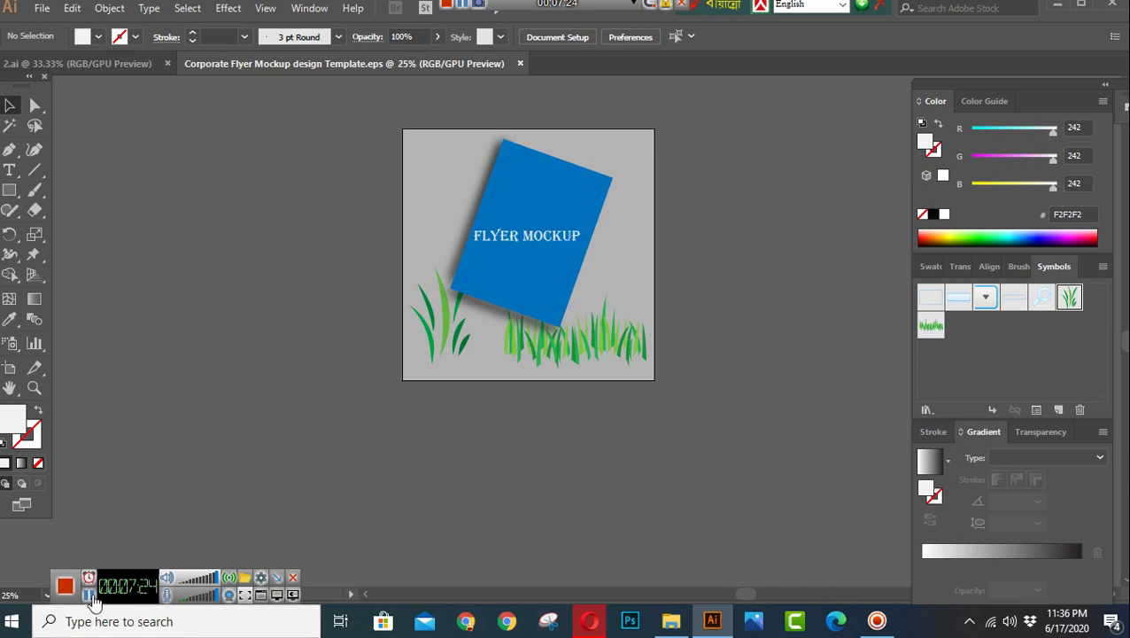
# Add the EPS and PNG files to a ZIP archive in File Explorer.
pyautogui.hotkey('alt', 'Tab')
pyautogui.moveTo(498, 317)
pyautogui.mouseDown()
pyautogui.moveTo(256, 189)
pyautogui.moveTo(204, 193)
pyautogui.mouseUp()
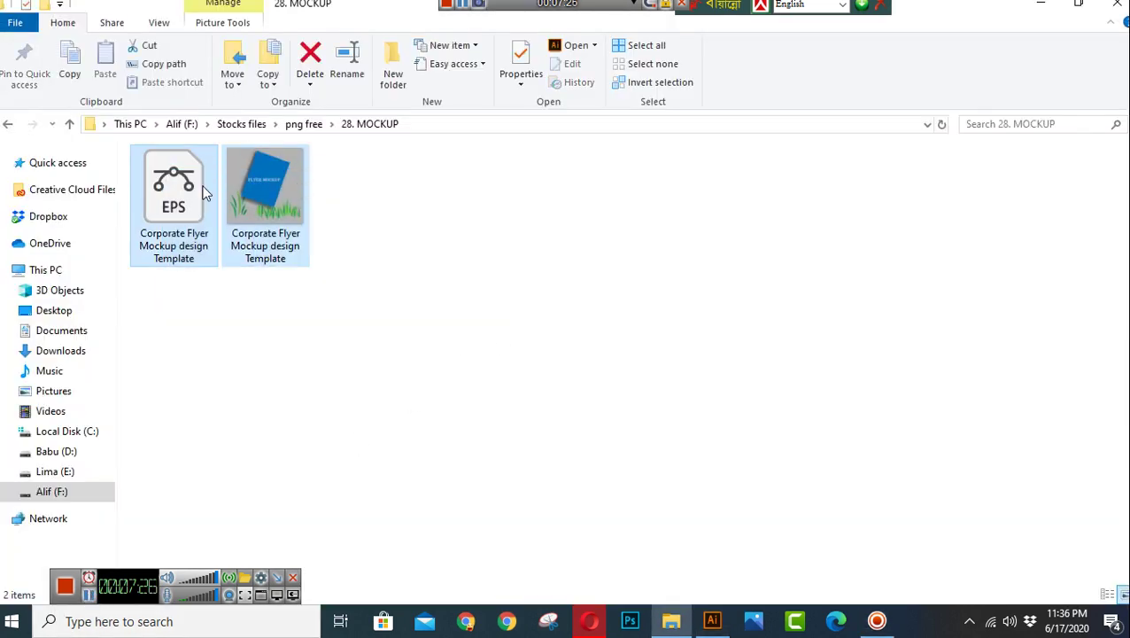
pyautogui.rightClick(203, 193)
pyautogui.click(321, 283)
pyautogui.click(516, 287)
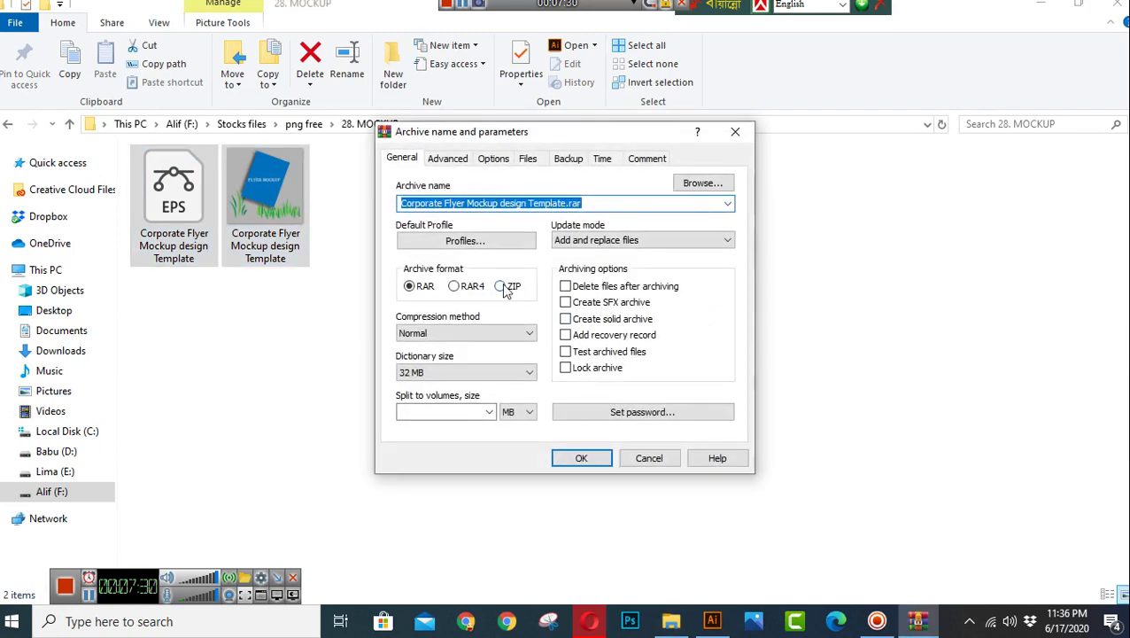
pyautogui.click(581, 458)
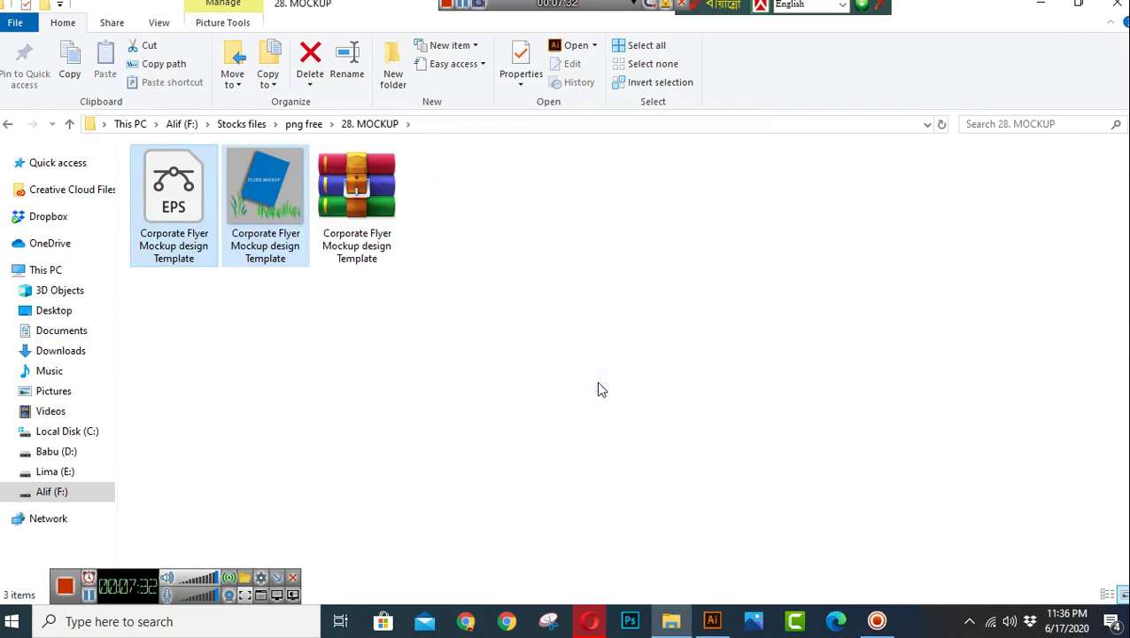
# Return to the 28. MOCKUP folder and grab the zip archive for uploading.
pyautogui.click(591, 623)
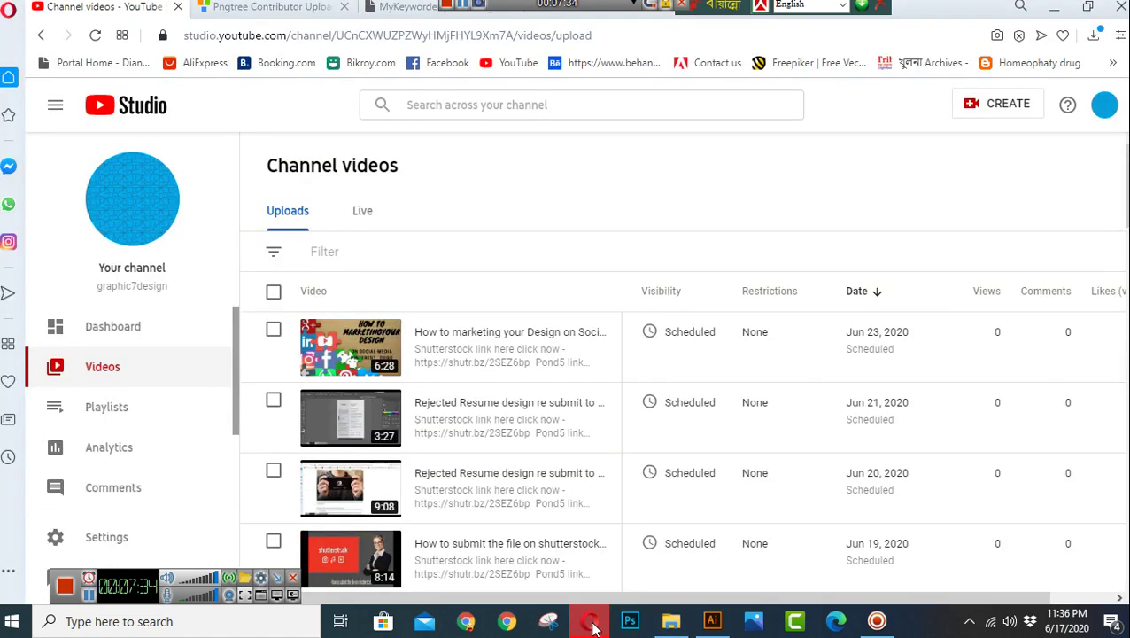
pyautogui.click(594, 625)
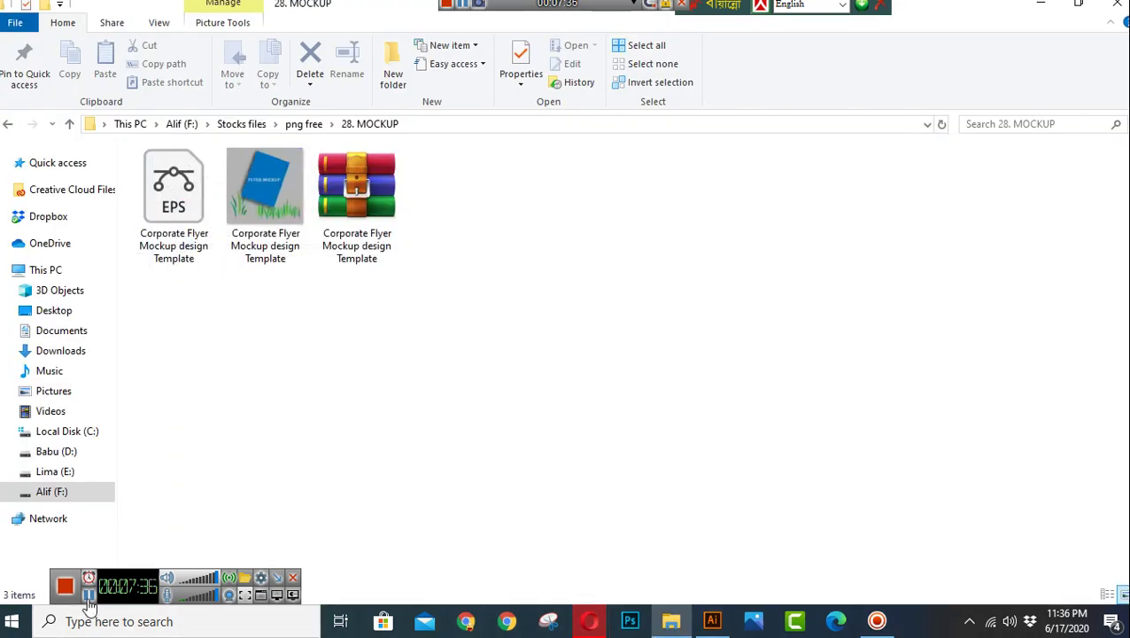
pyautogui.scroll(5, 937, 256)
pyautogui.scroll(5, 931, 275)
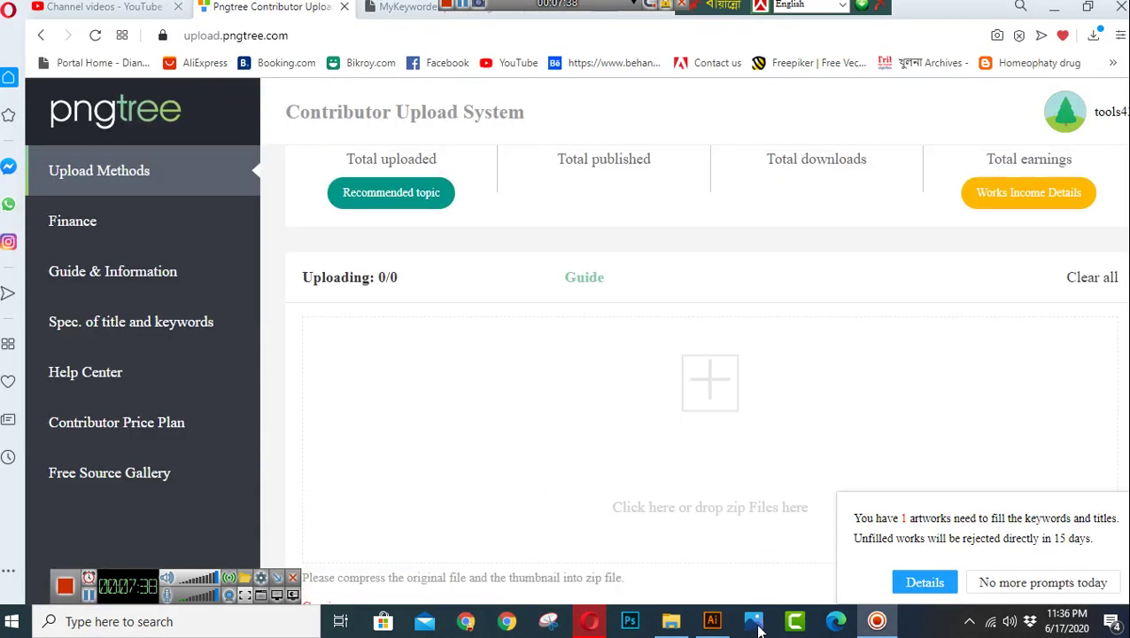
pyautogui.click(670, 621)
# Drop the zip onto the Pngtree upload area, choosing English version and Templates category.
pyautogui.moveTo(367, 185)
pyautogui.mouseDown()
pyautogui.moveTo(592, 465)
pyautogui.moveTo(613, 470)
pyautogui.mouseUp()
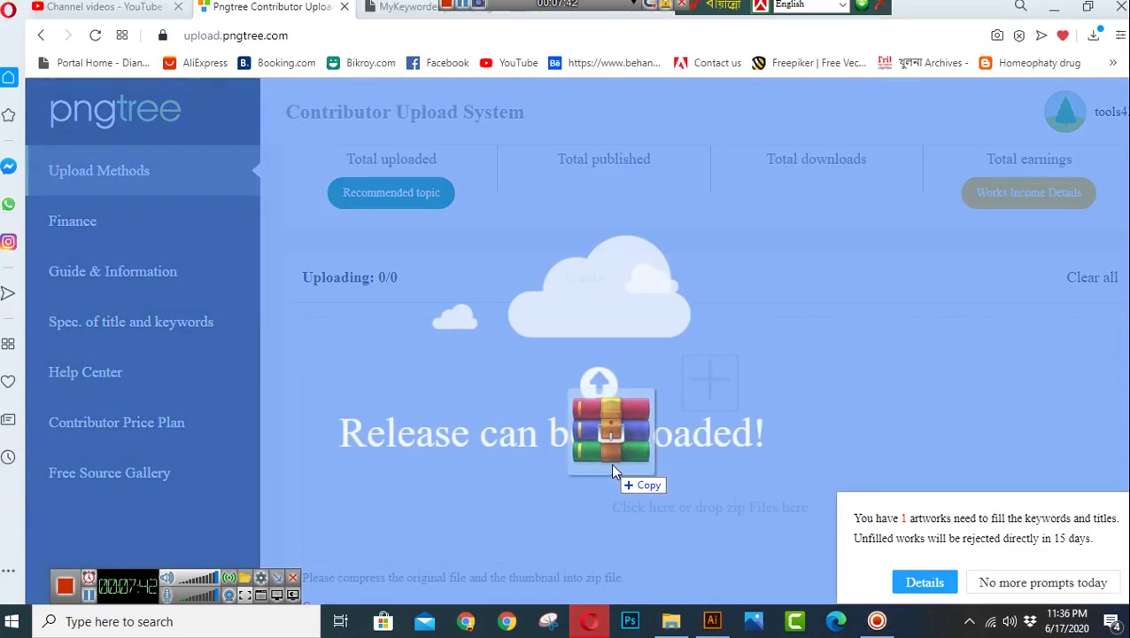
pyautogui.moveTo(613, 470); pyautogui.dragTo(612, 458)
pyautogui.click(546, 290)
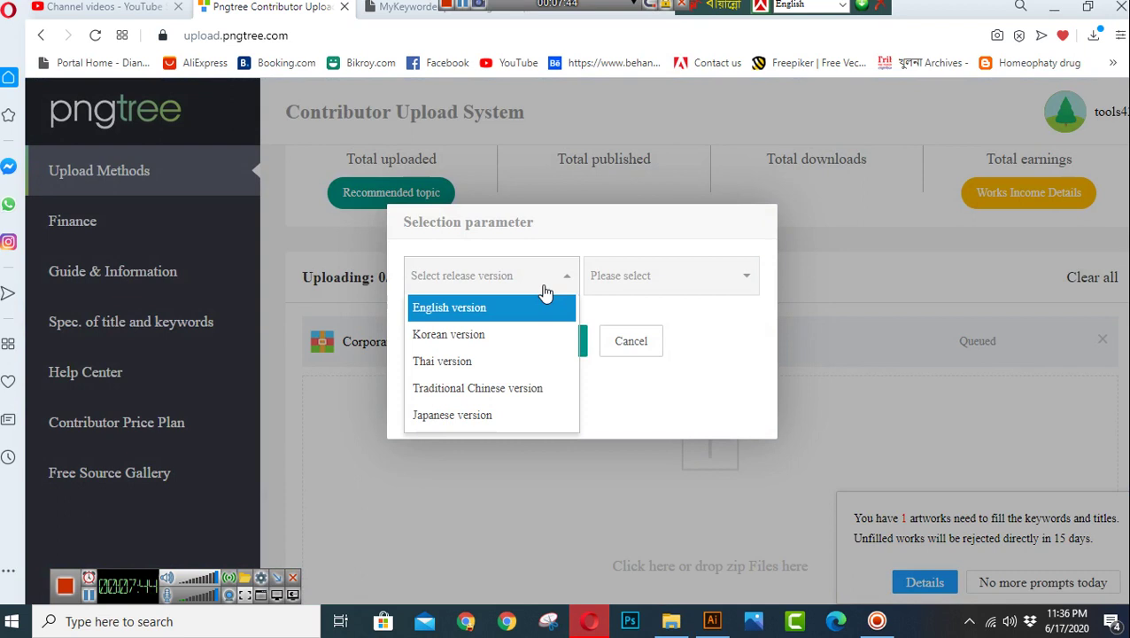
pyautogui.click(523, 307)
pyautogui.click(623, 285)
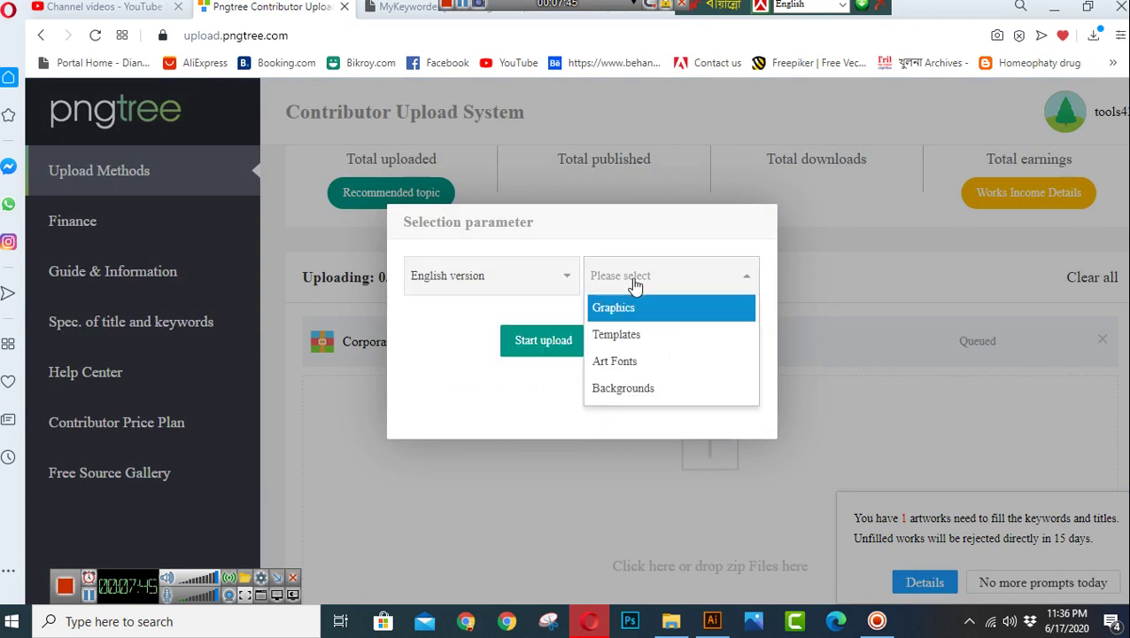
pyautogui.click(619, 335)
# Set the template type to Mockup › Printing and start the upload.
pyautogui.click(483, 332)
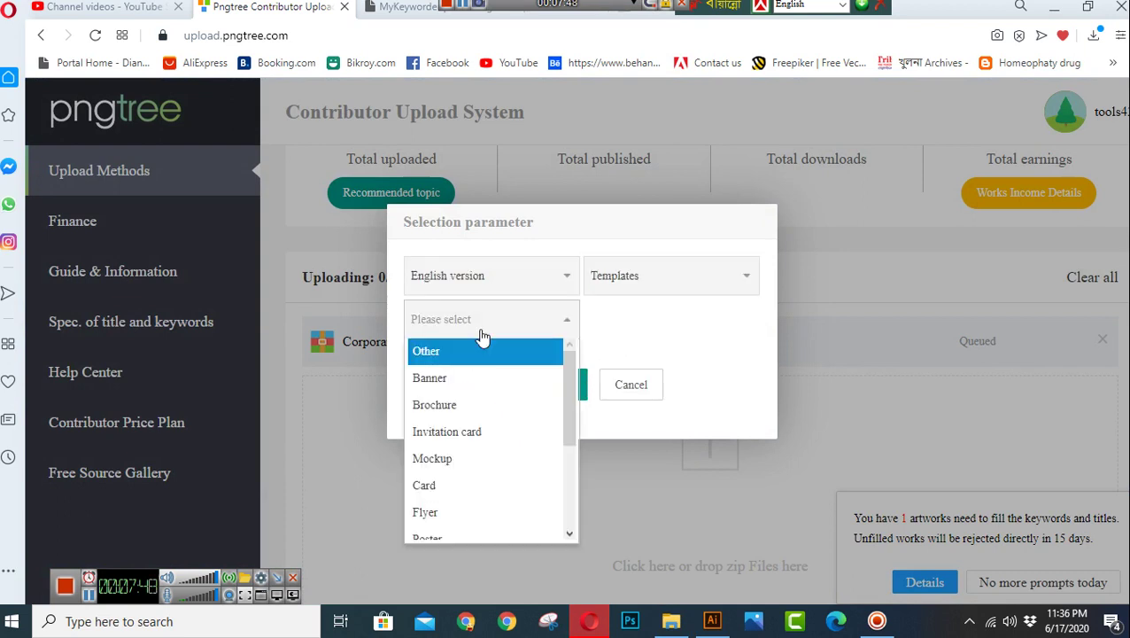
pyautogui.click(485, 457)
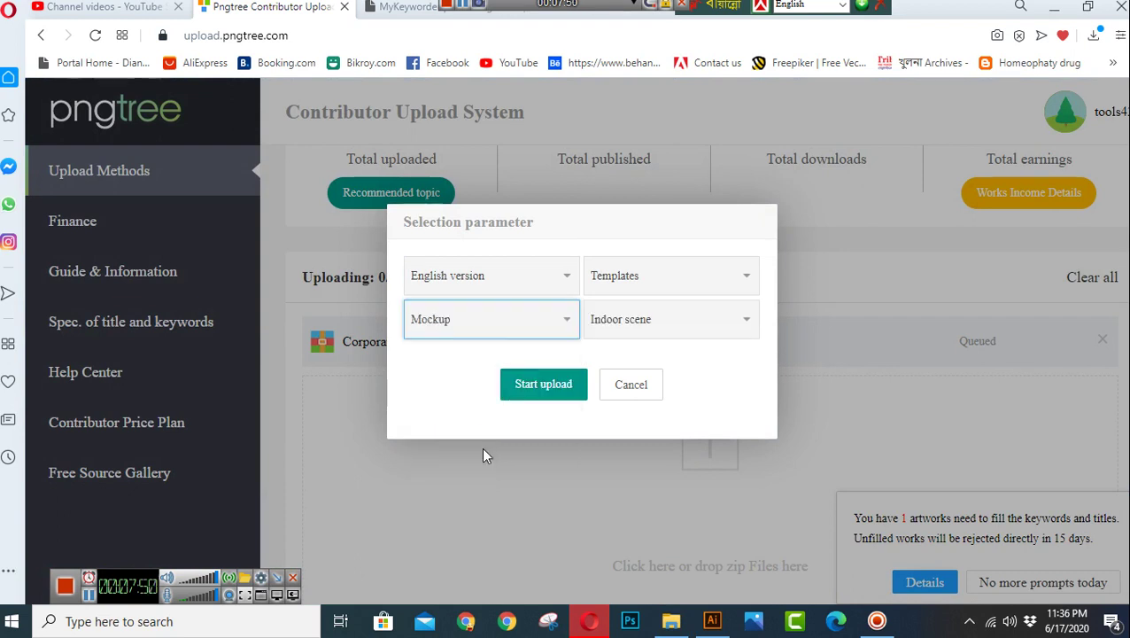
pyautogui.click(675, 333)
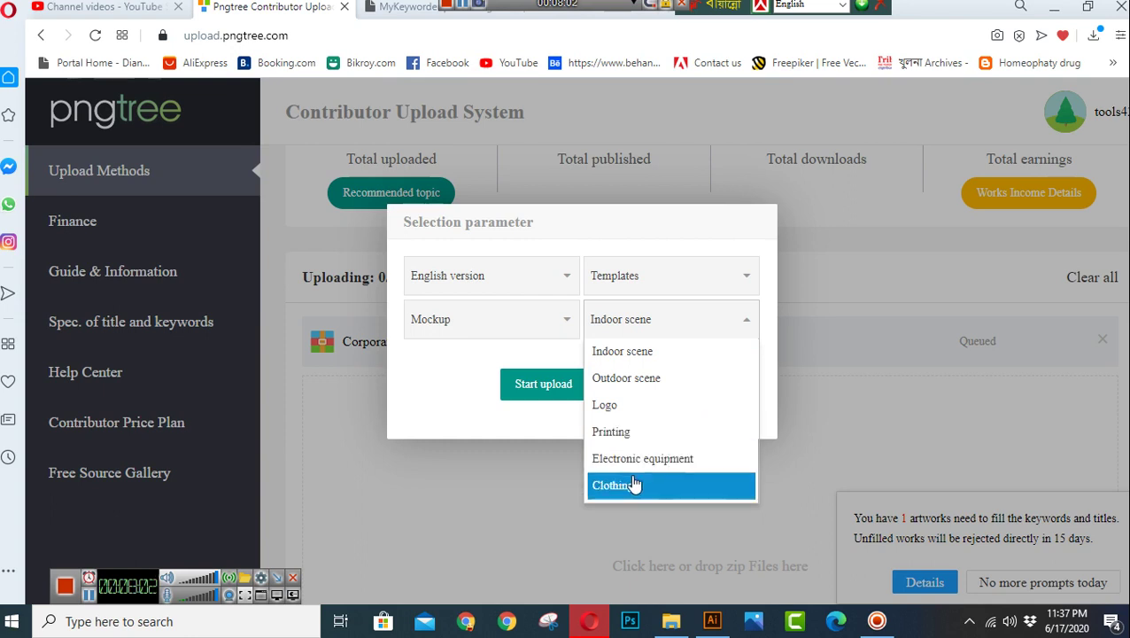
pyautogui.click(627, 434)
pyautogui.click(574, 394)
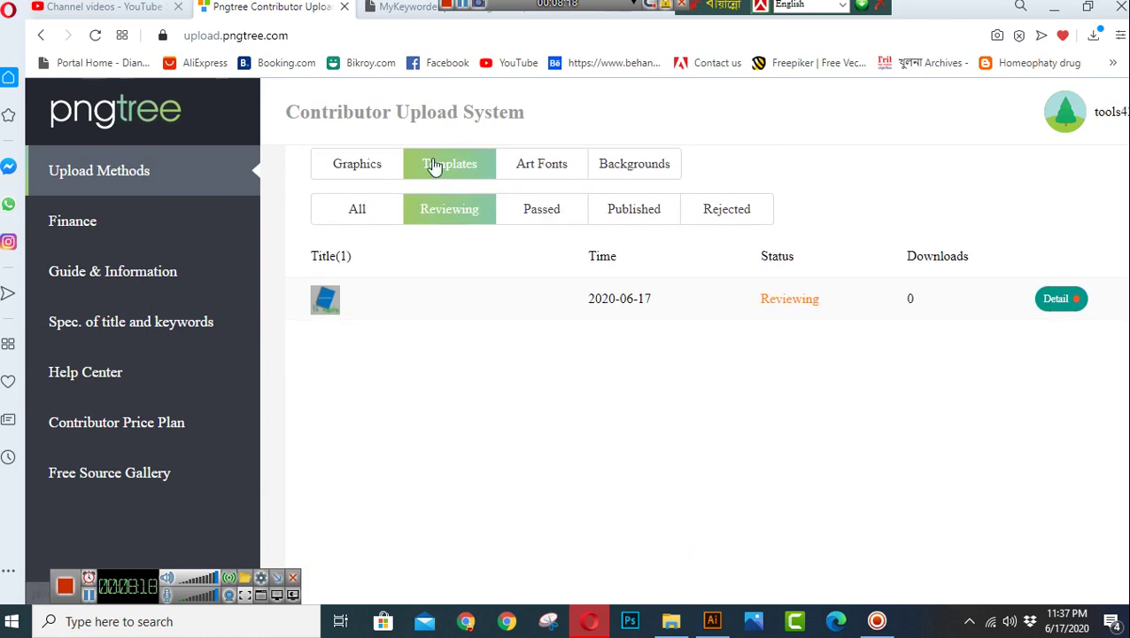
# Open the uploaded work's details and copy the zip archive's file name.
pyautogui.click(1060, 301)
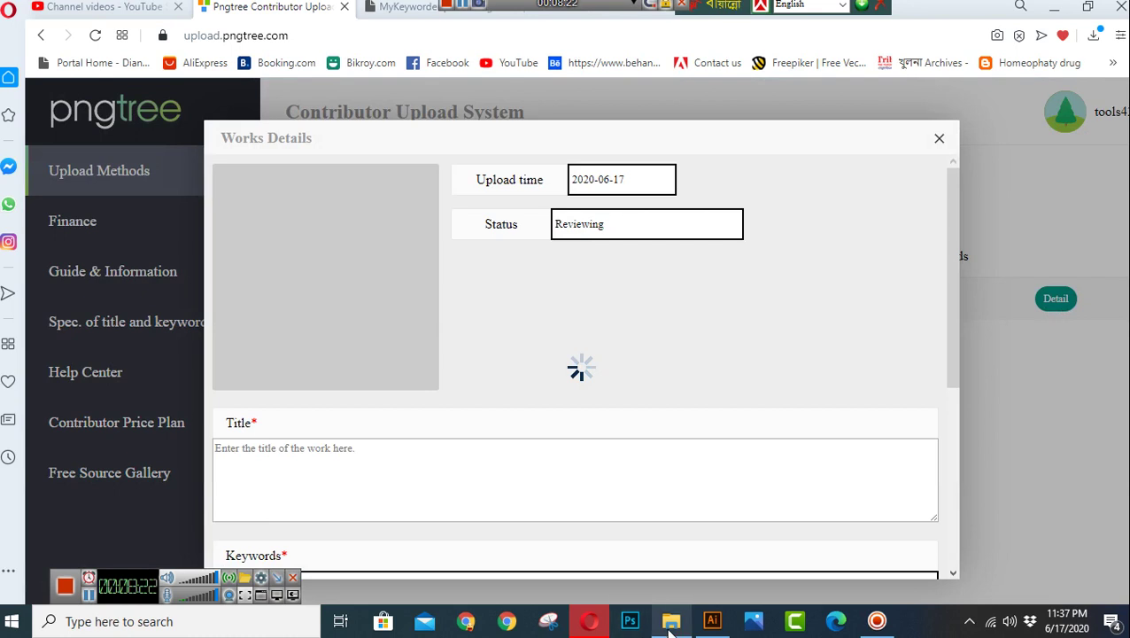
pyautogui.click(671, 622)
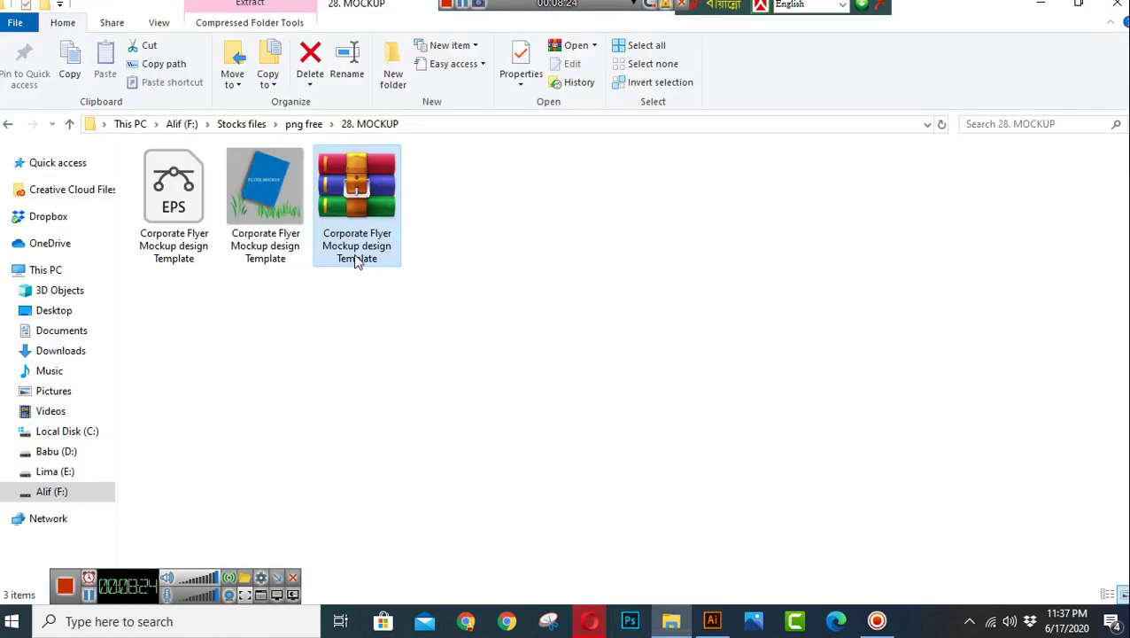
pyautogui.rightClick(357, 260)
pyautogui.click(452, 564)
pyautogui.rightClick(373, 244)
pyautogui.click(449, 298)
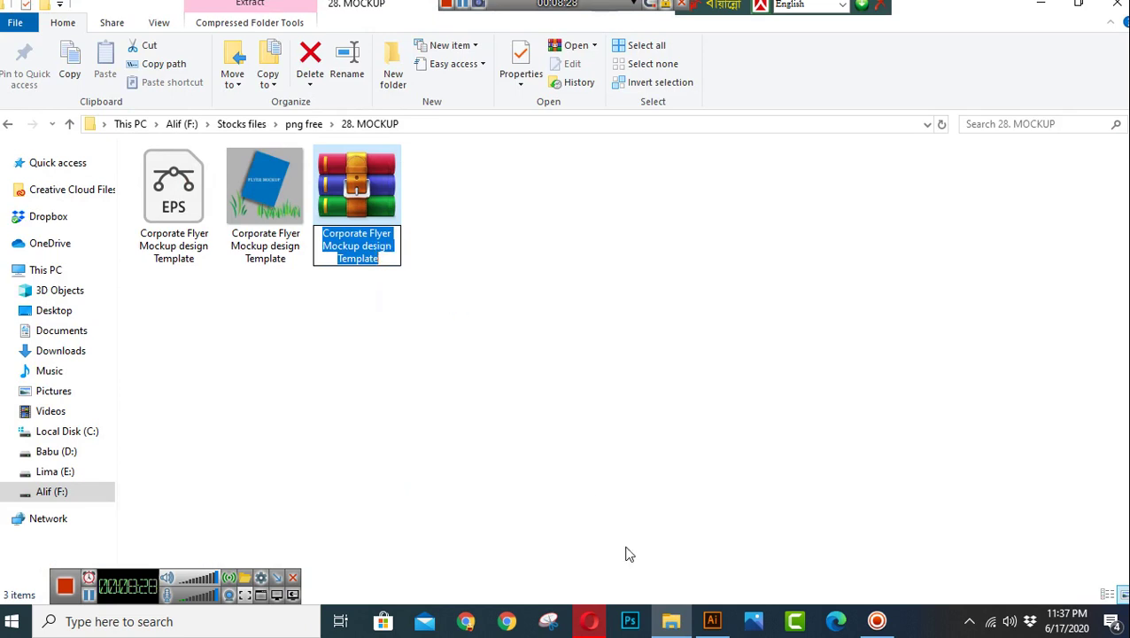
# Paste 'Corporate Flyer Mockup design Template' into the work's Title field.
pyautogui.click(590, 622)
pyautogui.rightClick(454, 457)
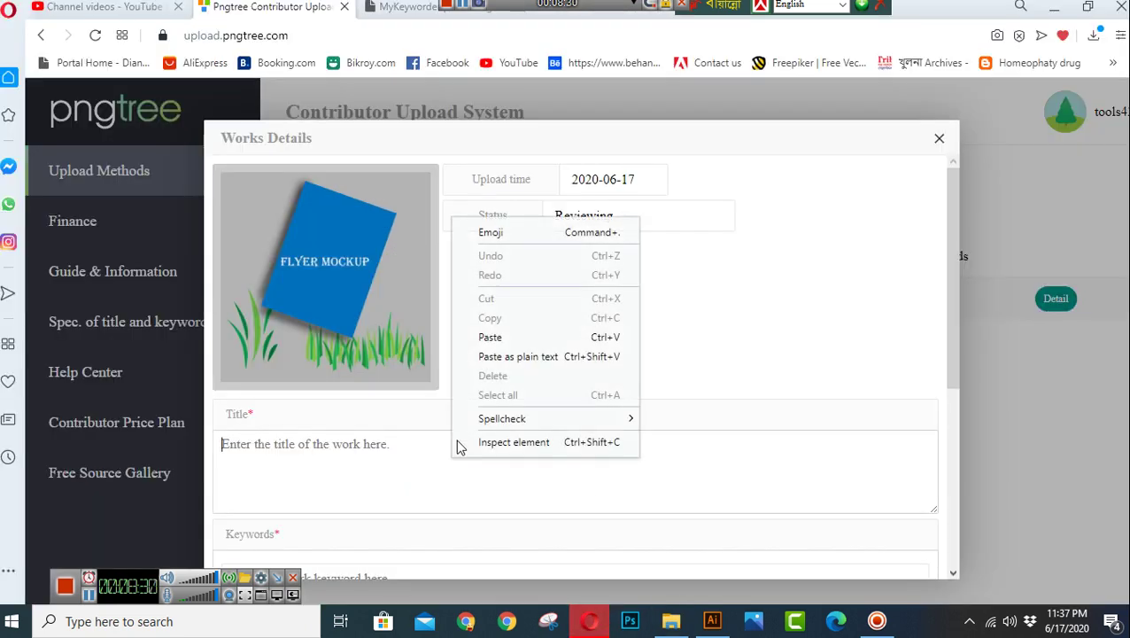
pyautogui.click(505, 344)
pyautogui.scroll(-3, 729, 392)
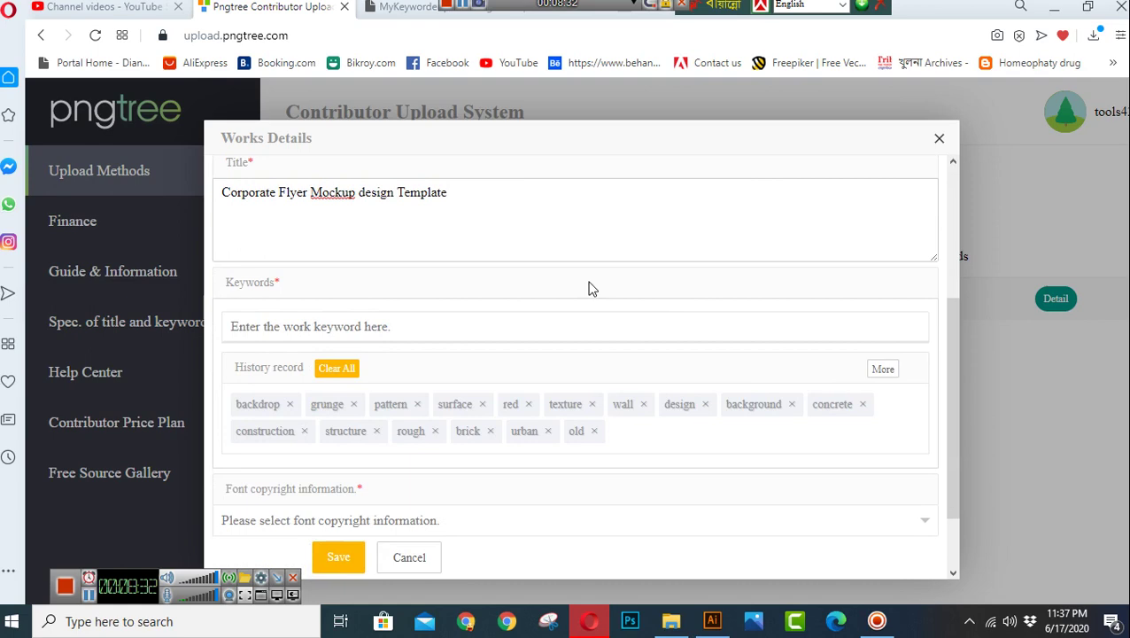
pyautogui.click(413, 9)
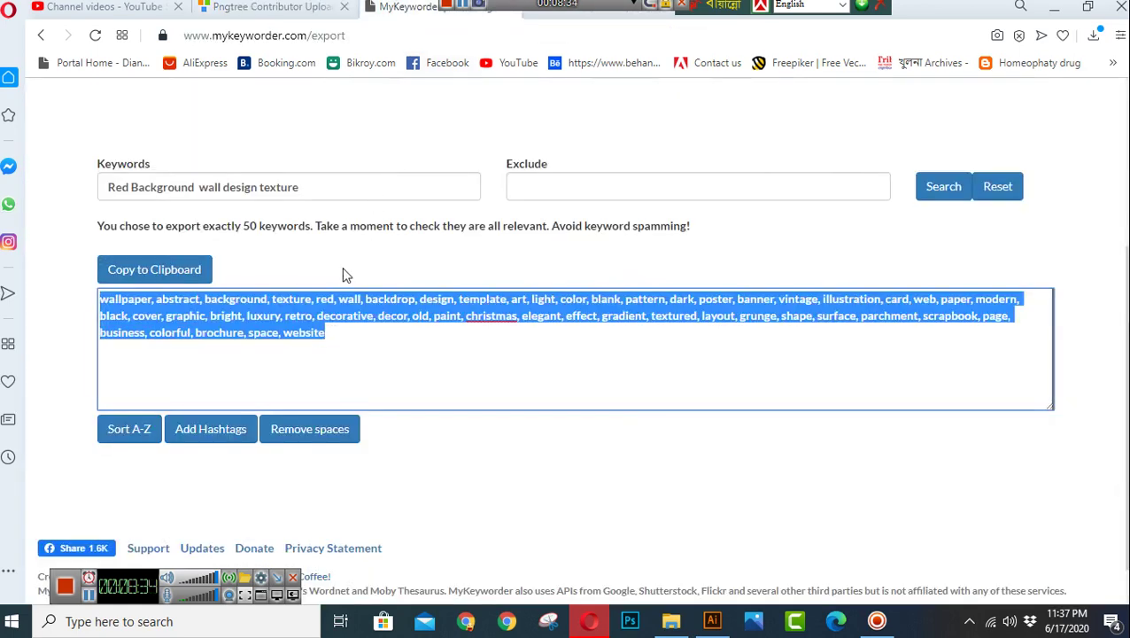
# Search MyKeyworder with the pasted title and export the top 50 keywords.
pyautogui.tripleClick(326, 187)
pyautogui.rightClick(167, 186)
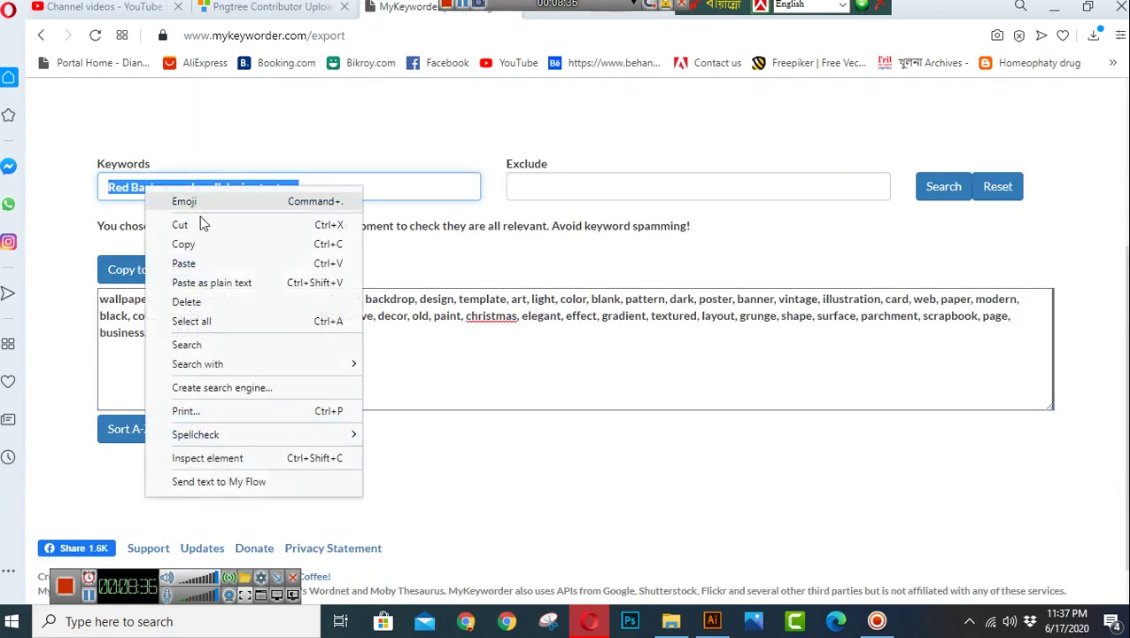
pyautogui.click(220, 264)
pyautogui.click(937, 185)
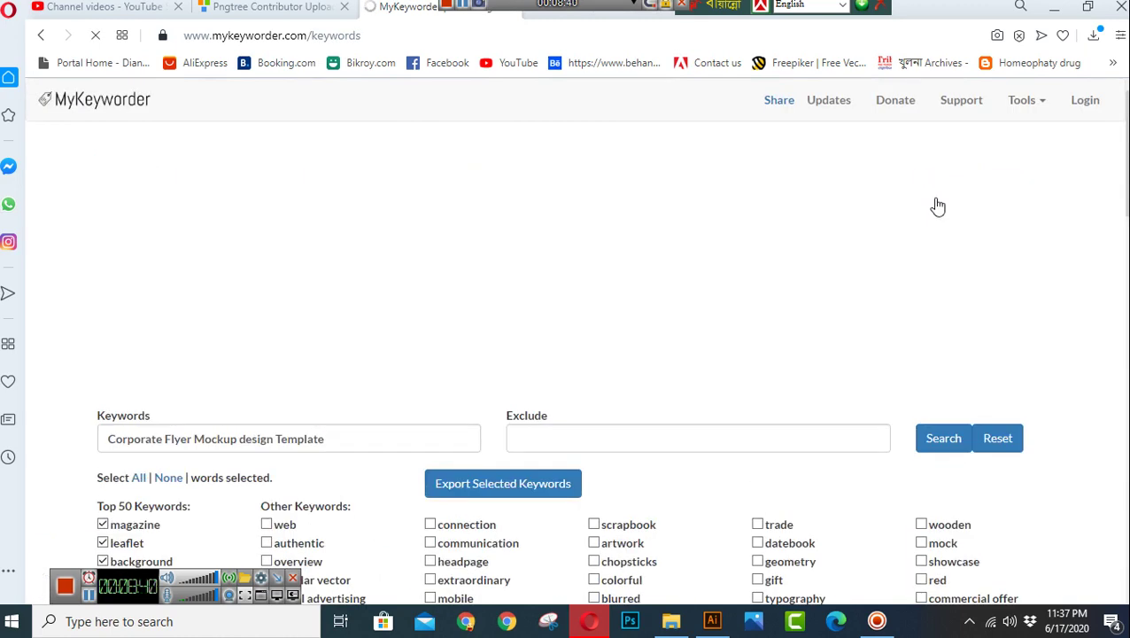
pyautogui.click(539, 235)
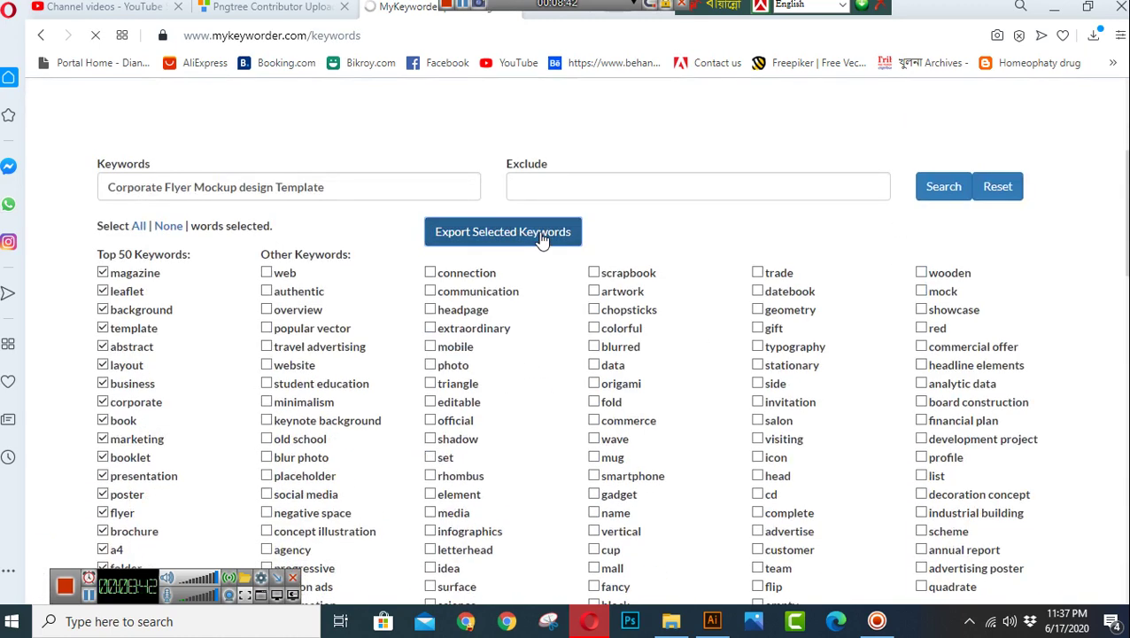
# Copy the whole exported keyword list and return to Pngtree's Works Details form.
pyautogui.scroll(-4, 510, 452)
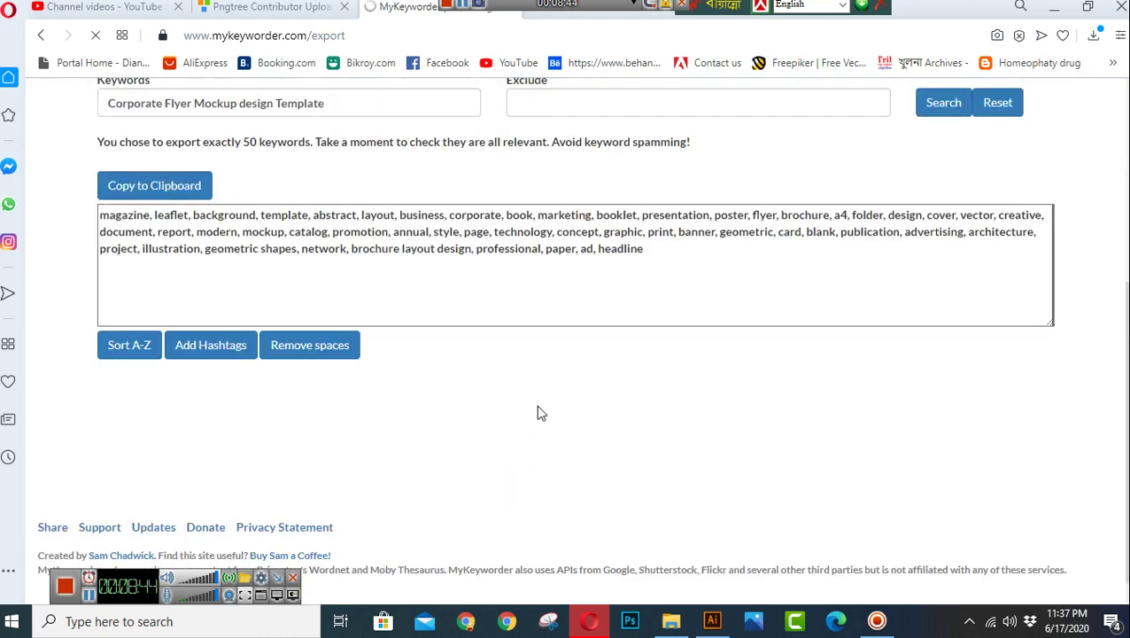
pyautogui.rightClick(556, 248)
pyautogui.click(611, 425)
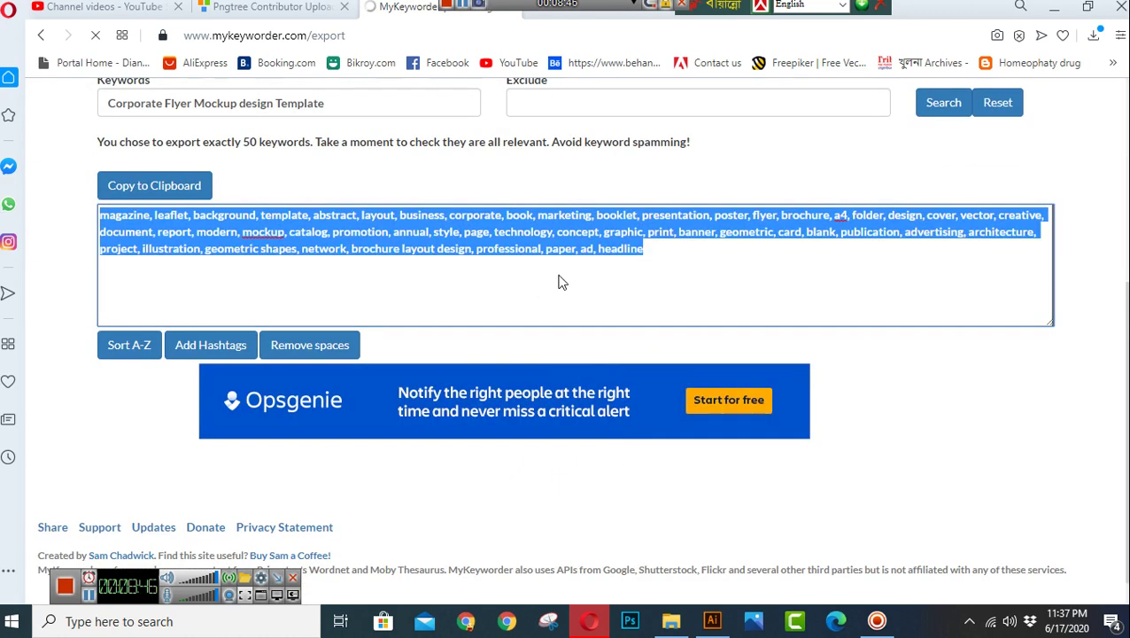
pyautogui.rightClick(557, 241)
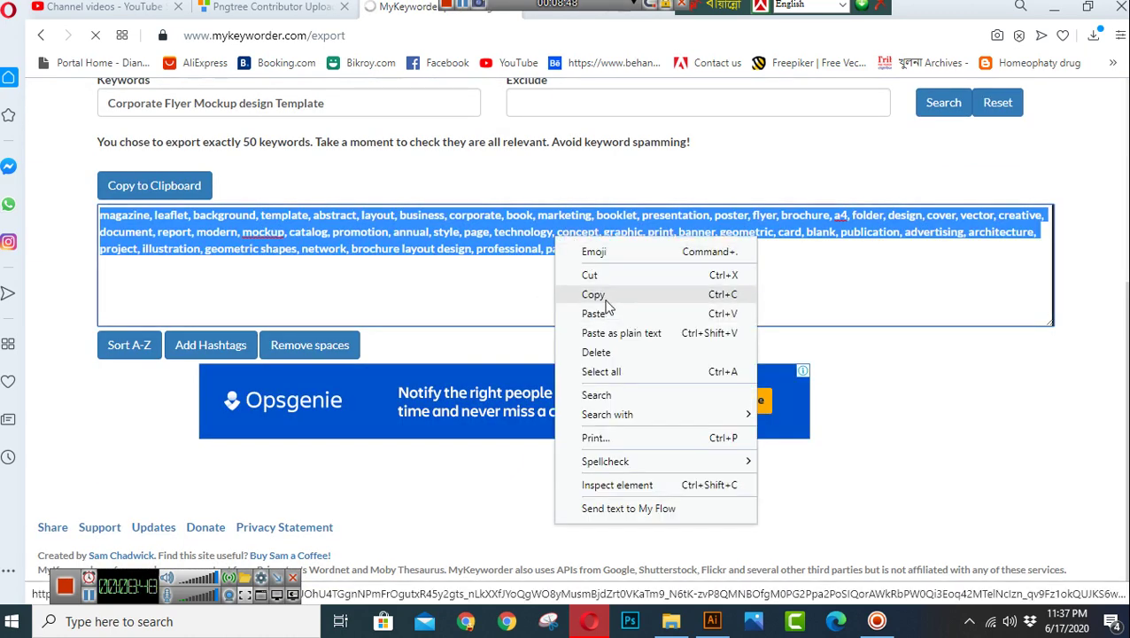
pyautogui.click(610, 296)
pyautogui.hotkey('ctrl', 'shift', 'Tab')
pyautogui.scroll(-1, 620, 474)
pyautogui.scroll(-1, 635, 469)
pyautogui.click(886, 278)
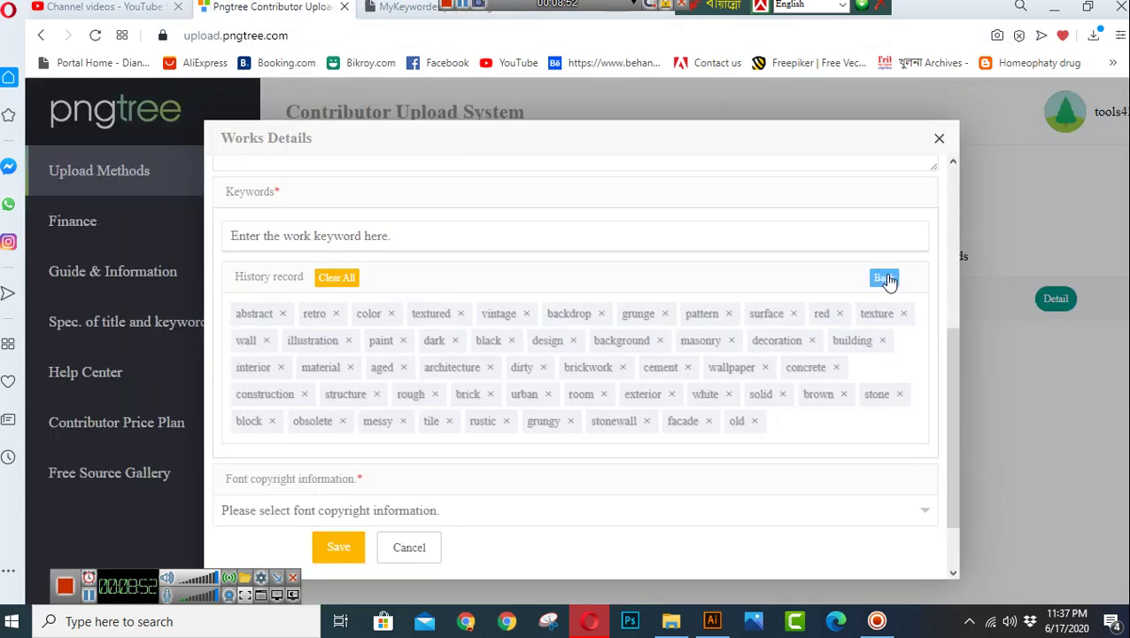
# Paste the copied flyer keyword list as plain text into the work's keyword field as tags.
pyautogui.scroll(1, 494, 372)
pyautogui.scroll(1, 494, 372)
pyautogui.click(313, 391)
pyautogui.rightClick(326, 410)
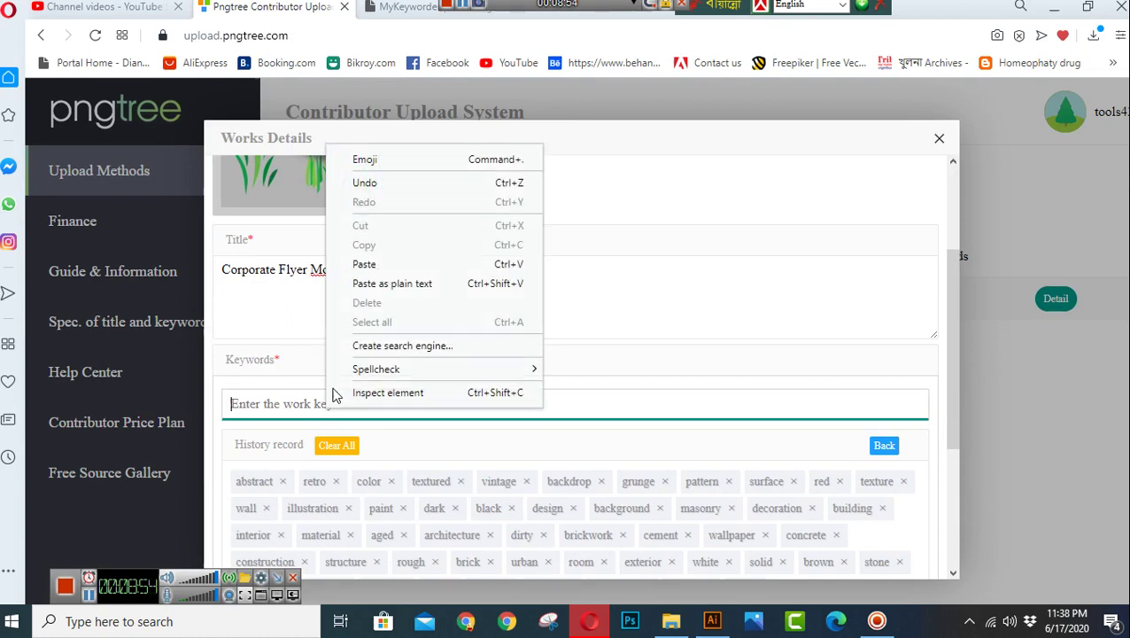
pyautogui.click(366, 283)
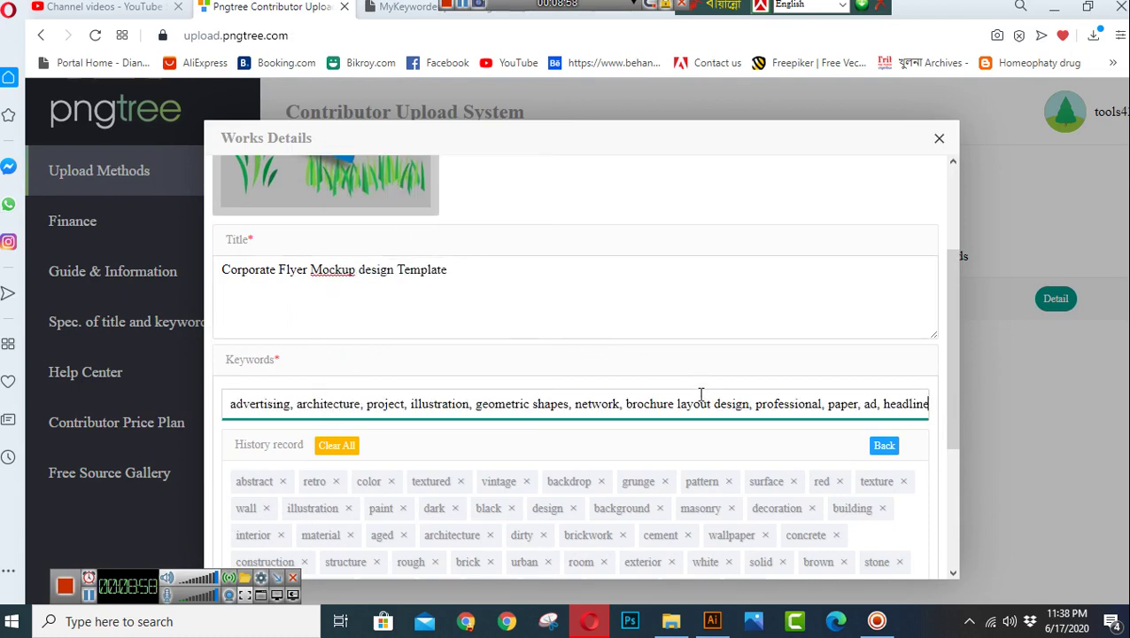
pyautogui.press('Return')
# Set font copyright to Unused font, save the work details, and close them.
pyautogui.scroll(-3, 669, 399)
pyautogui.scroll(-2, 532, 425)
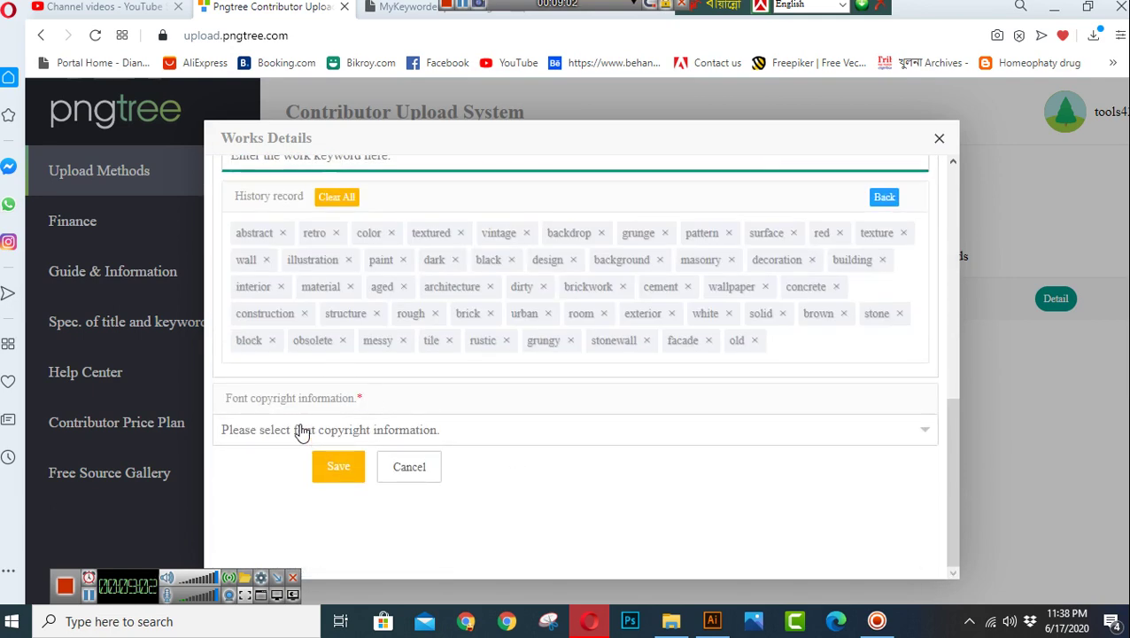
pyautogui.click(301, 432)
pyautogui.click(283, 330)
pyautogui.click(342, 470)
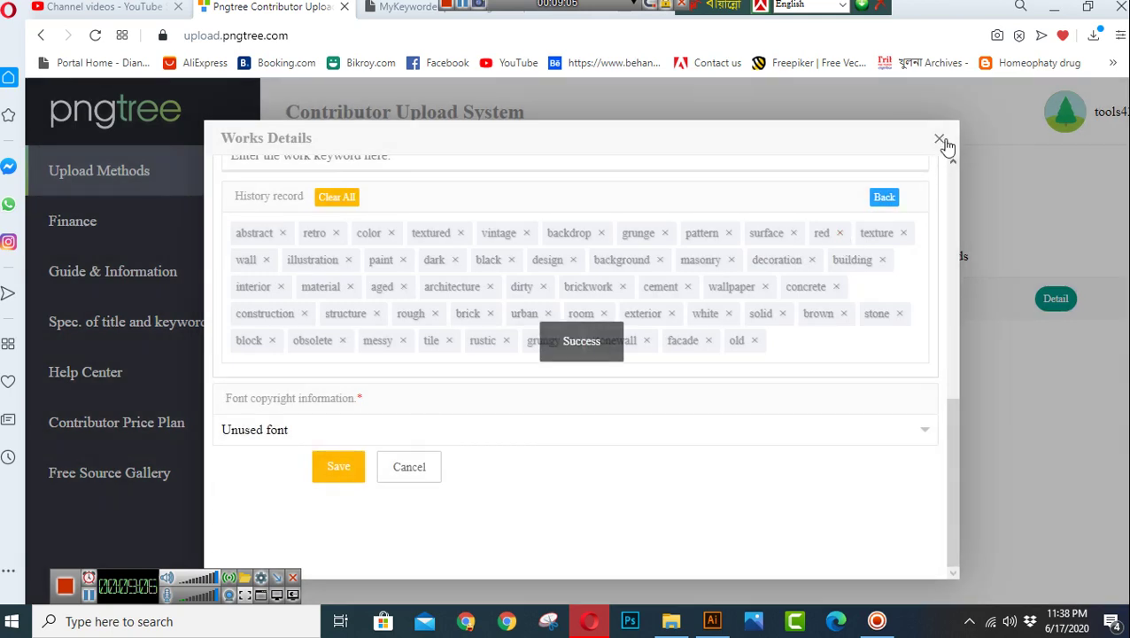
pyautogui.click(940, 140)
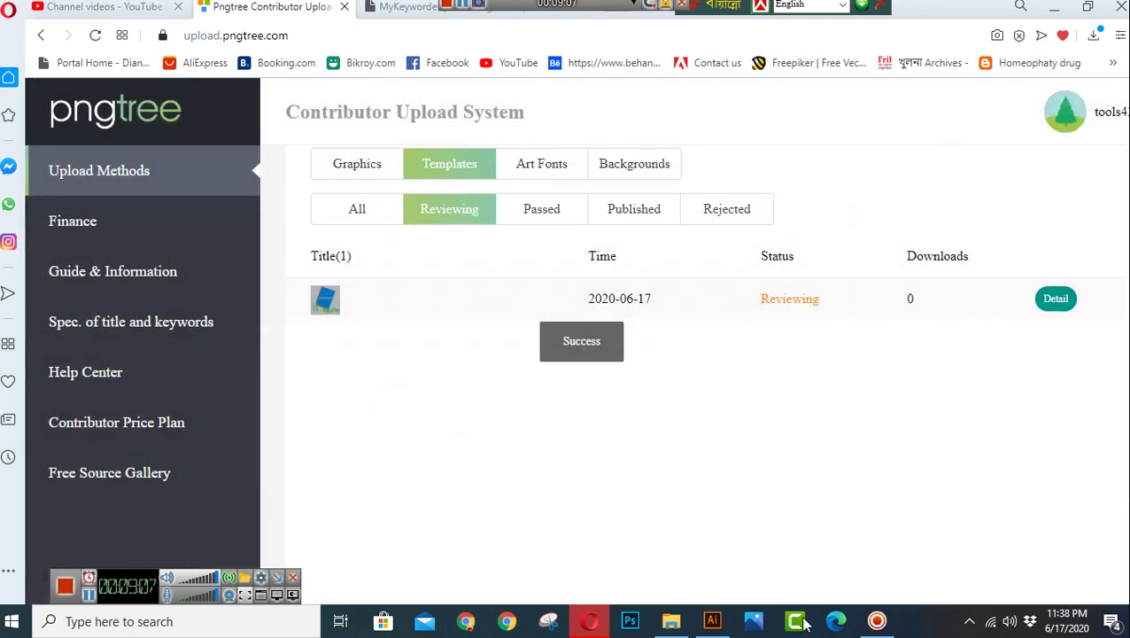
# Reload the contributor dashboard, dismiss the upload demand popup, and show the Templates Reviewing list.
pyautogui.click(96, 35)
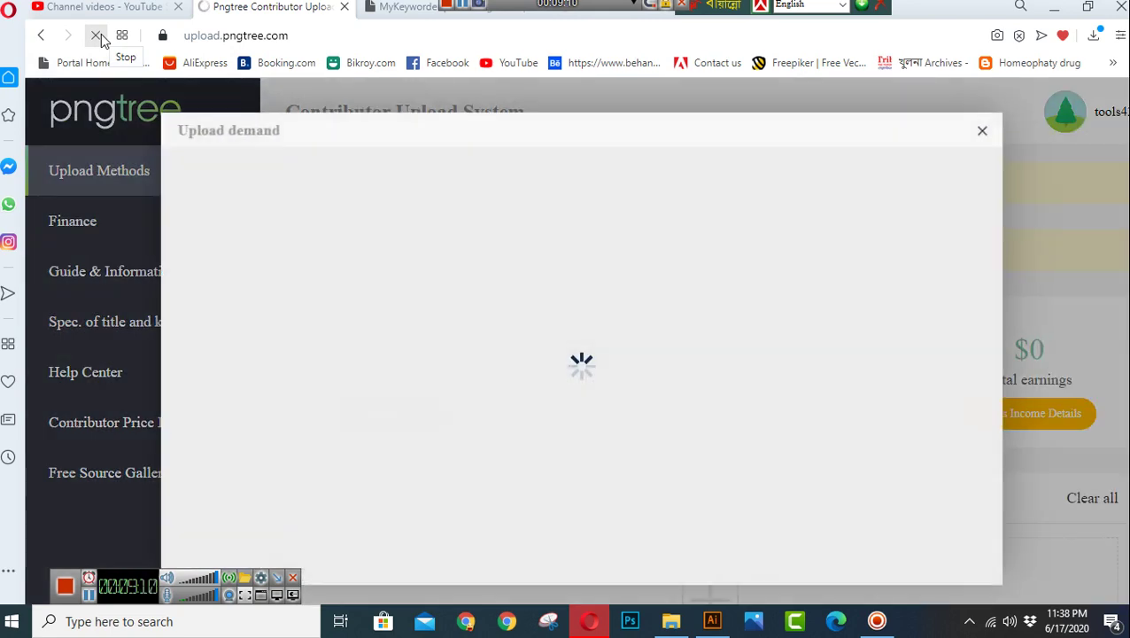
pyautogui.click(978, 134)
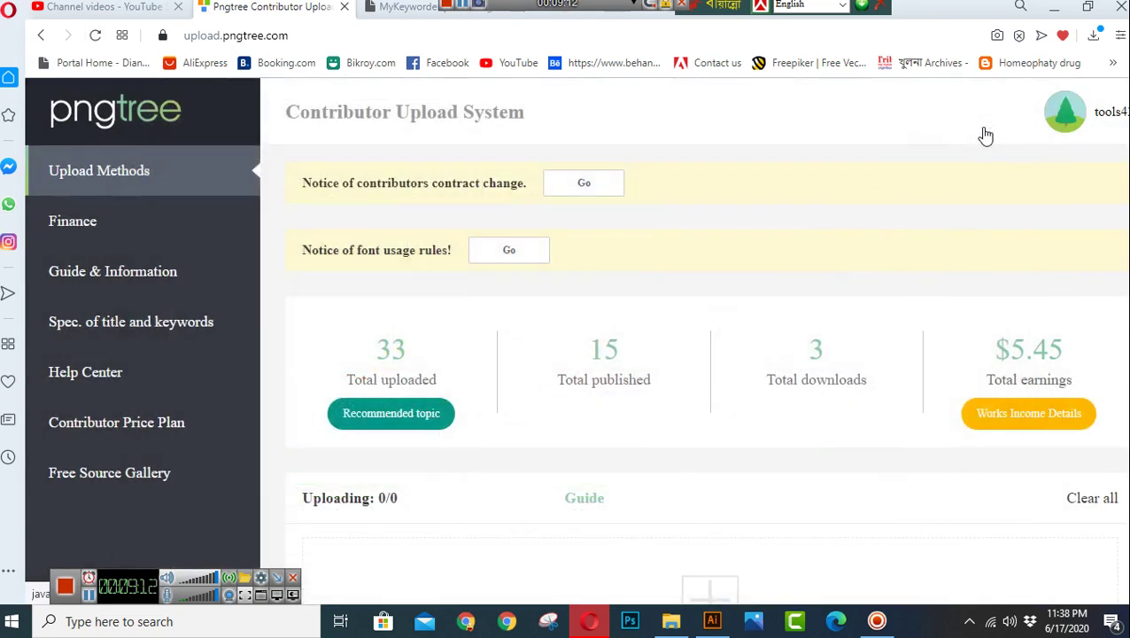
pyautogui.scroll(-3, 797, 403)
pyautogui.scroll(3, 603, 323)
pyautogui.scroll(-5, 614, 337)
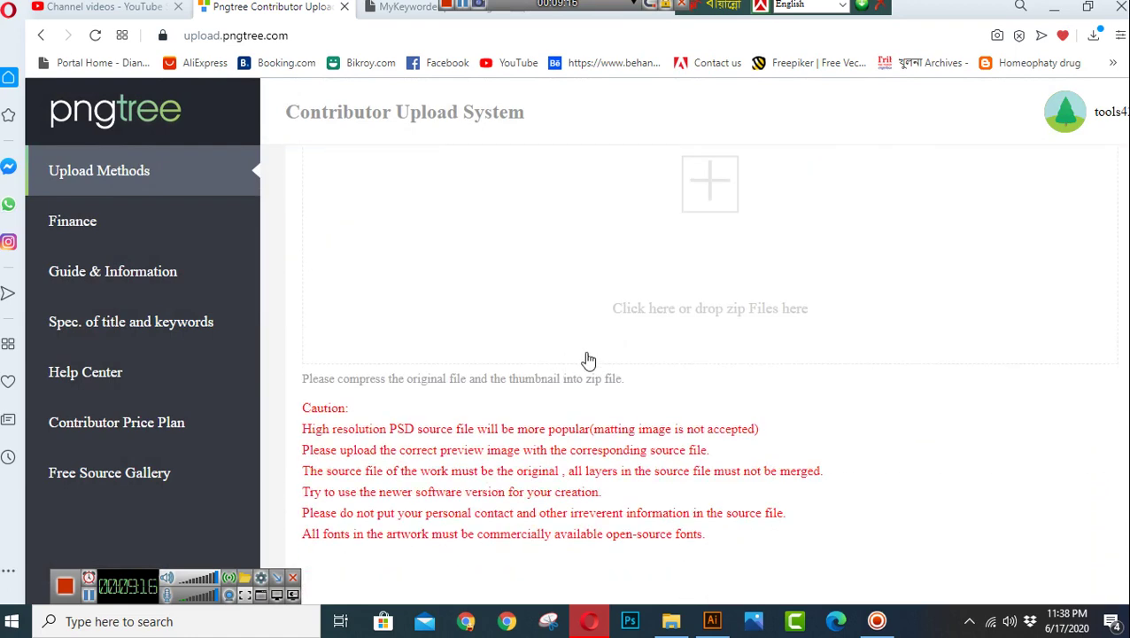
pyautogui.scroll(-4, 589, 361)
pyautogui.click(450, 385)
pyautogui.click(449, 430)
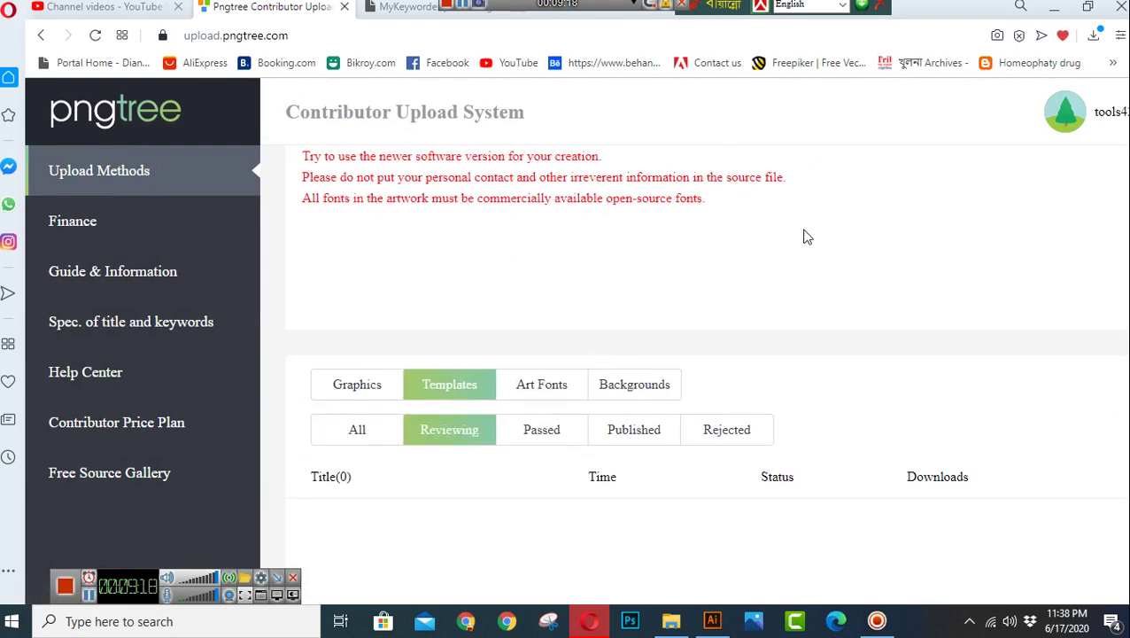
pyautogui.scroll(-2, 807, 236)
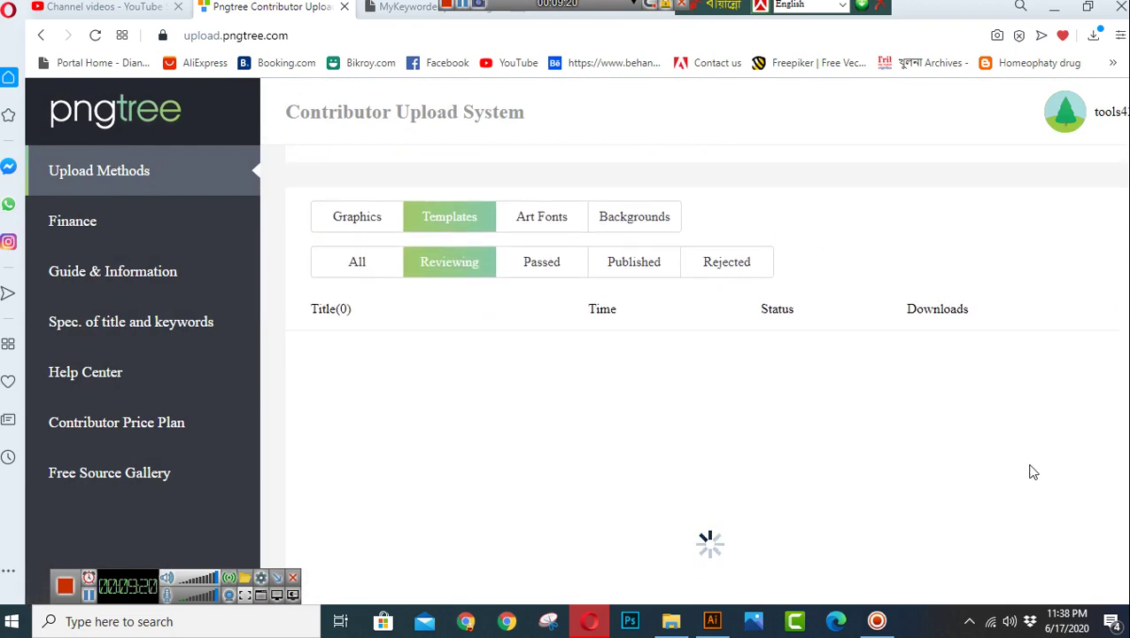
pyautogui.scroll(-2, 1029, 469)
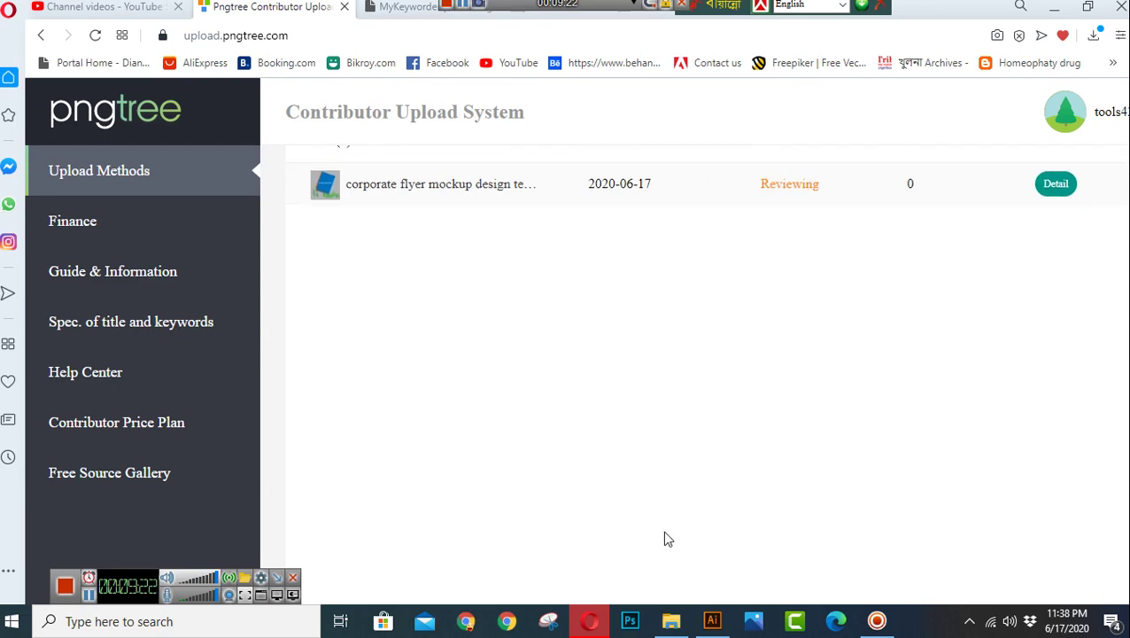